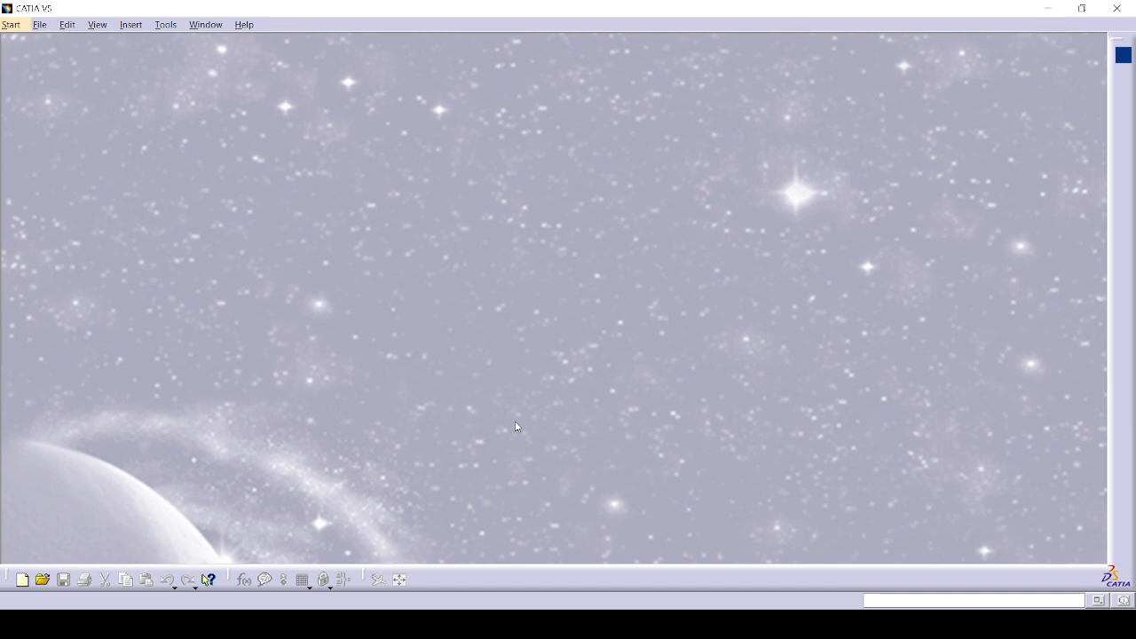
# Step: Open ComponentsA.1.CATProduct from V5 TRAINING > ASSY V5 > component and orbit the suspension parts
pyautogui.click(36, 26)
pyautogui.click(67, 84)
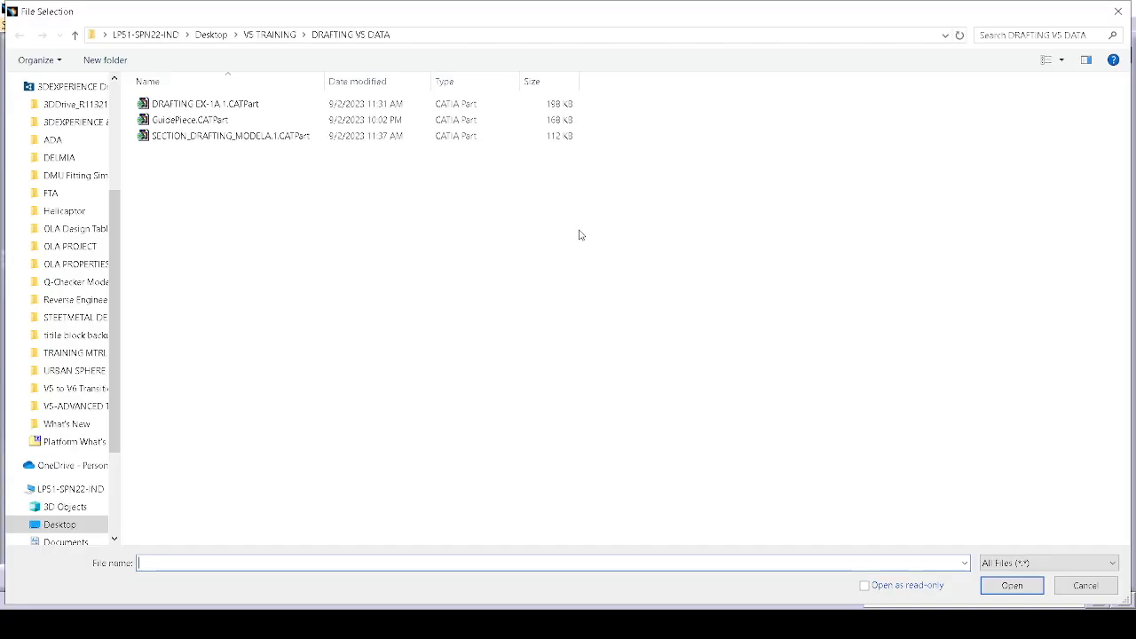
pyautogui.click(272, 40)
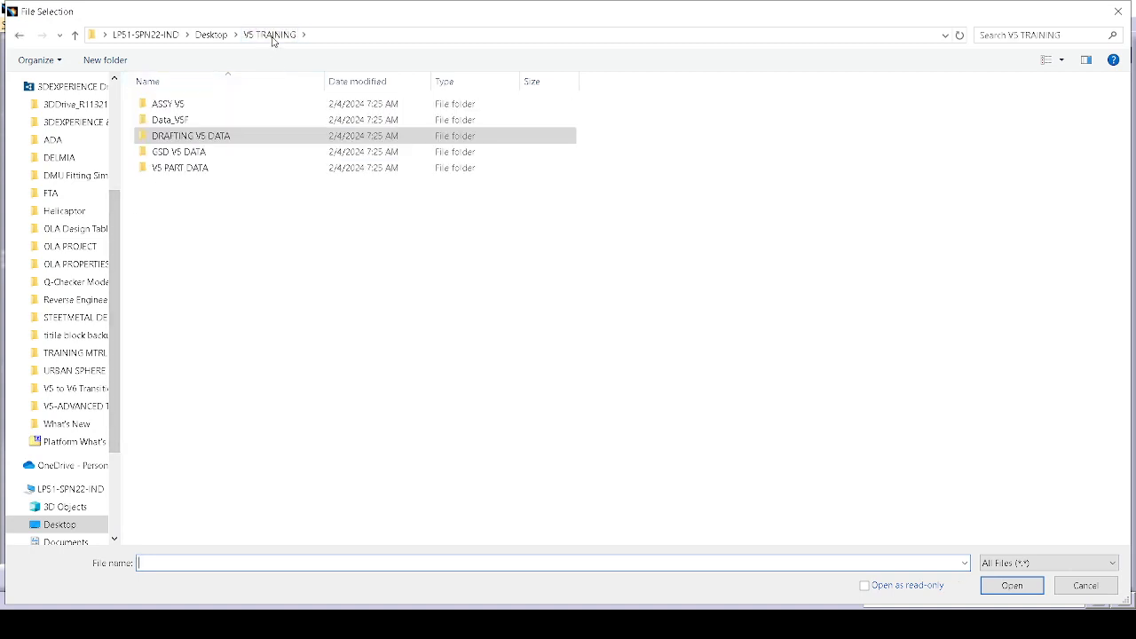
pyautogui.doubleClick(258, 106)
pyautogui.click(232, 120)
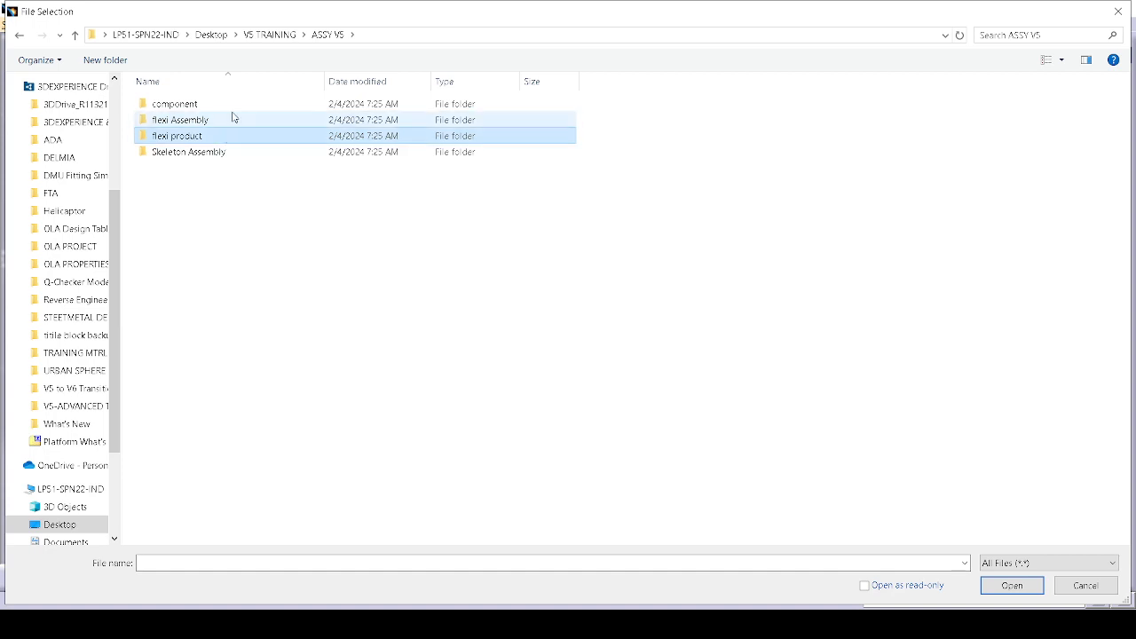
pyautogui.doubleClick(242, 105)
pyautogui.click(248, 106)
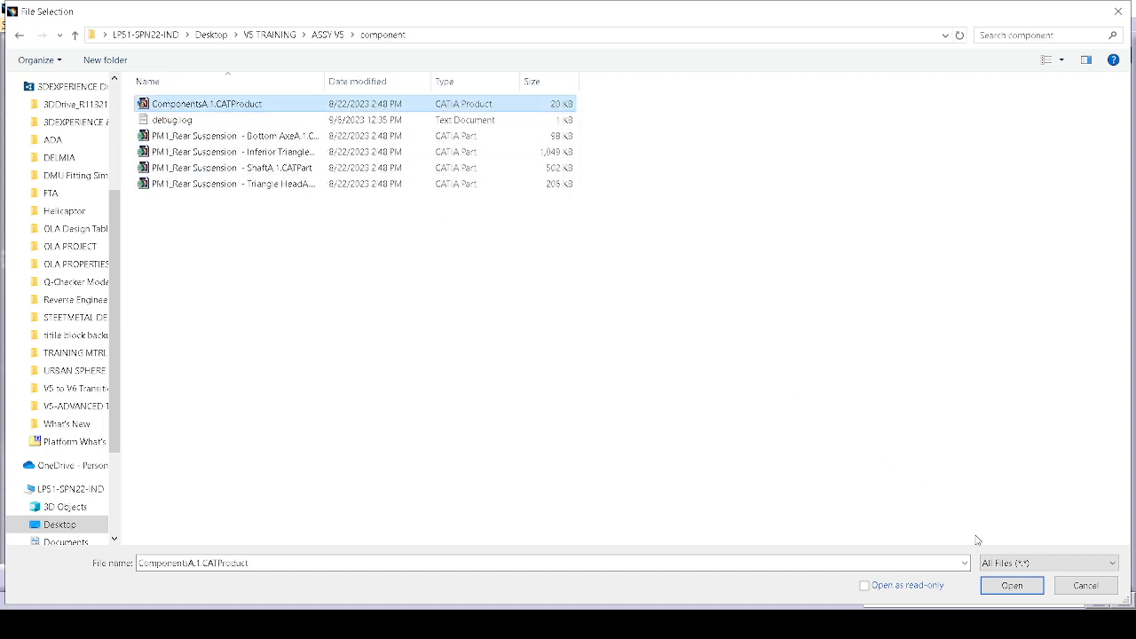
pyautogui.click(1016, 587)
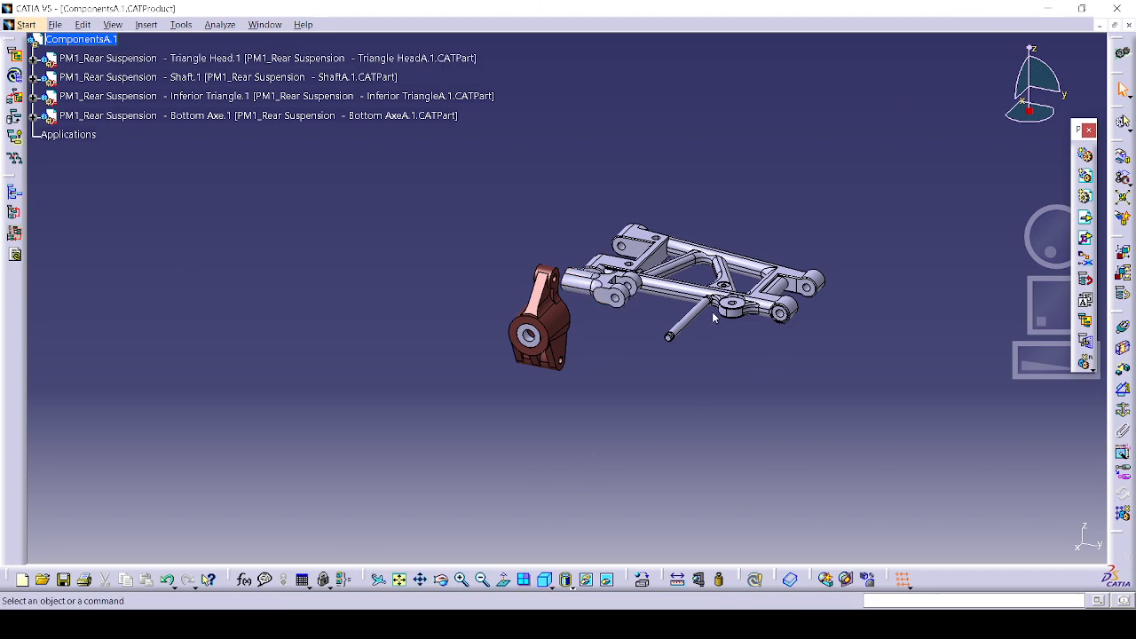
pyautogui.moveTo(714, 317); pyautogui.dragTo(726, 340, button='middle')
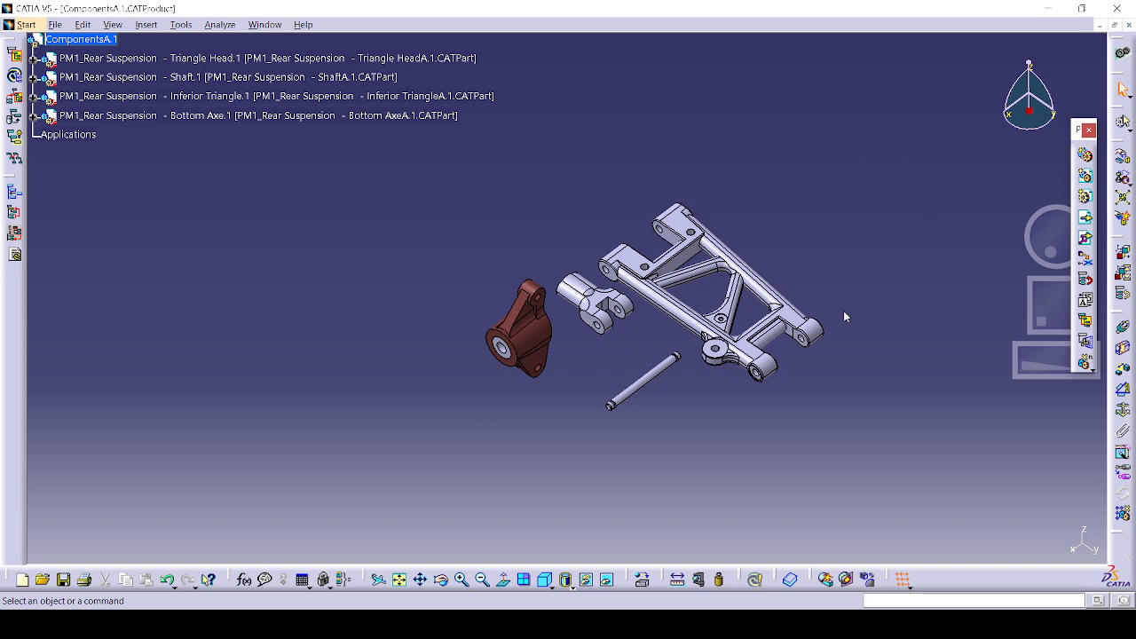
# Step: Open Wheel_System_Product8008A from Skeleton Assembly, dismiss its missing-files warning, and close it
pyautogui.click(57, 28)
pyautogui.click(102, 65)
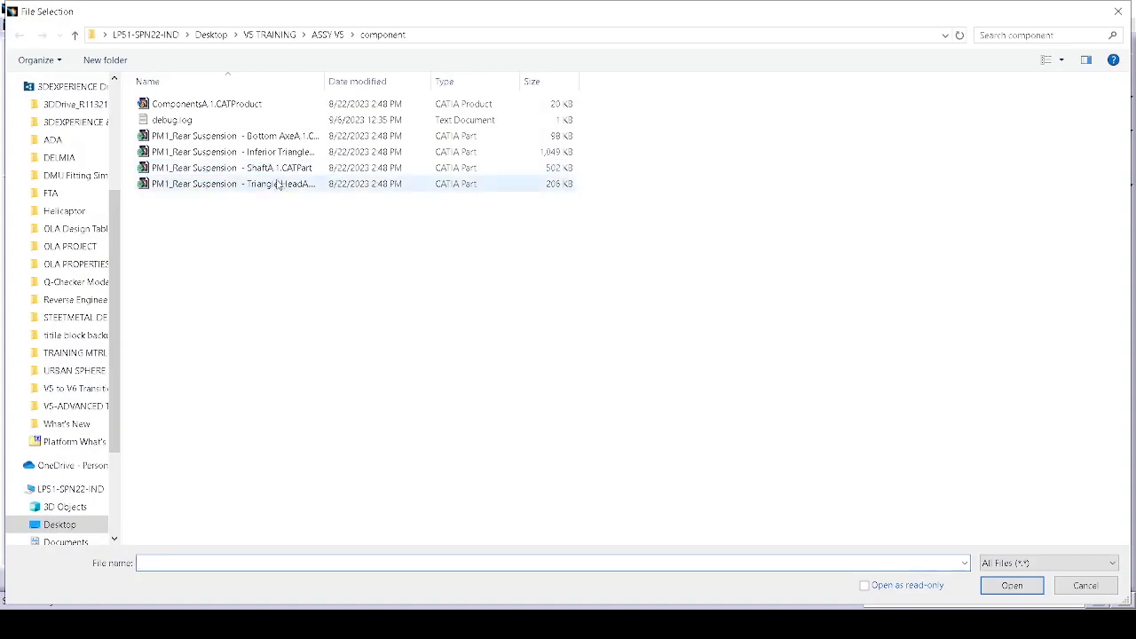
pyautogui.click(275, 184)
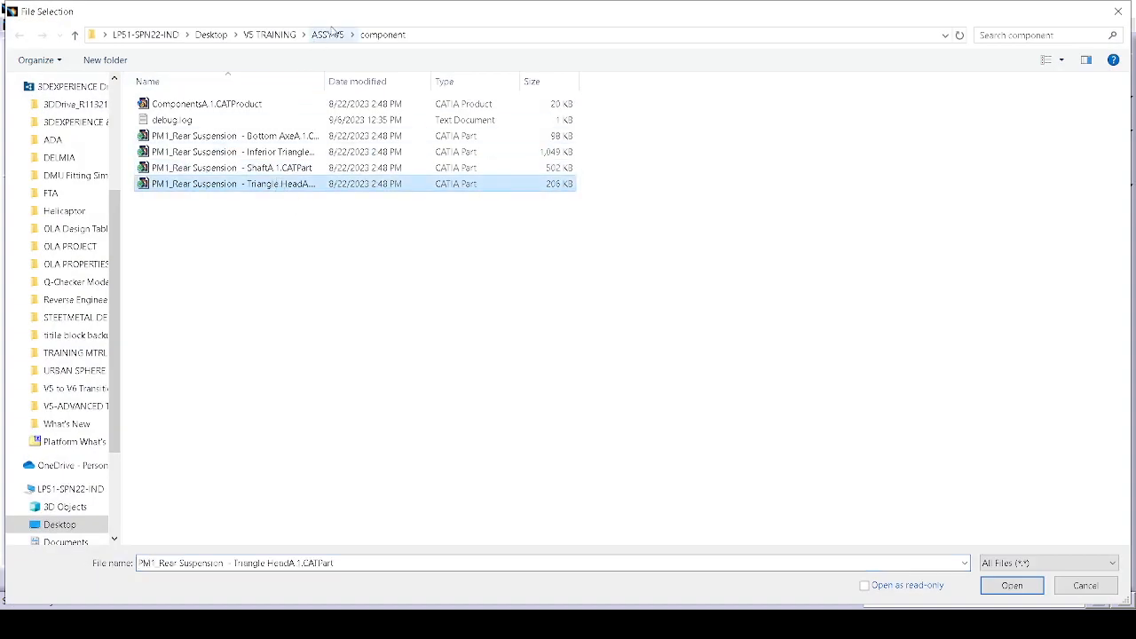
pyautogui.click(328, 35)
pyautogui.doubleClick(269, 150)
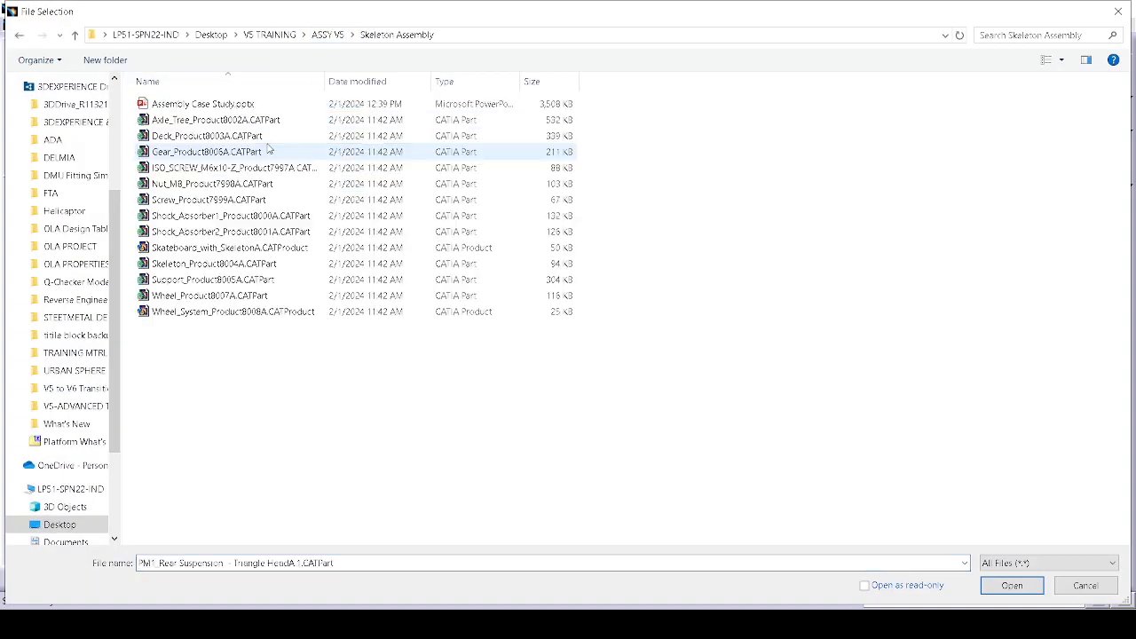
pyautogui.click(287, 118)
pyautogui.click(293, 168)
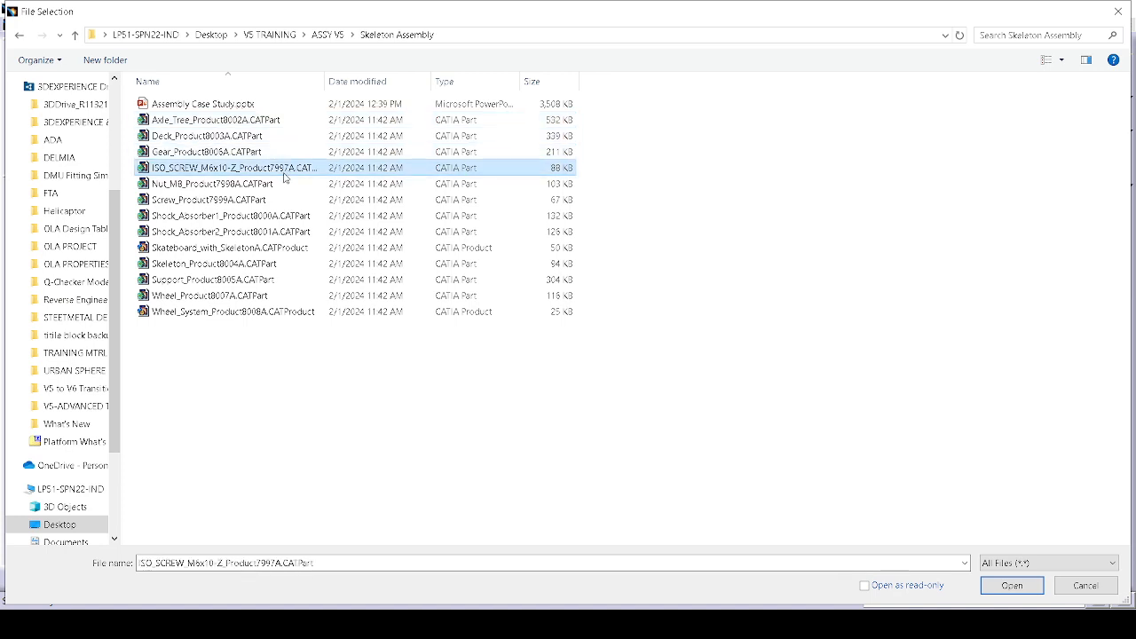
pyautogui.click(338, 37)
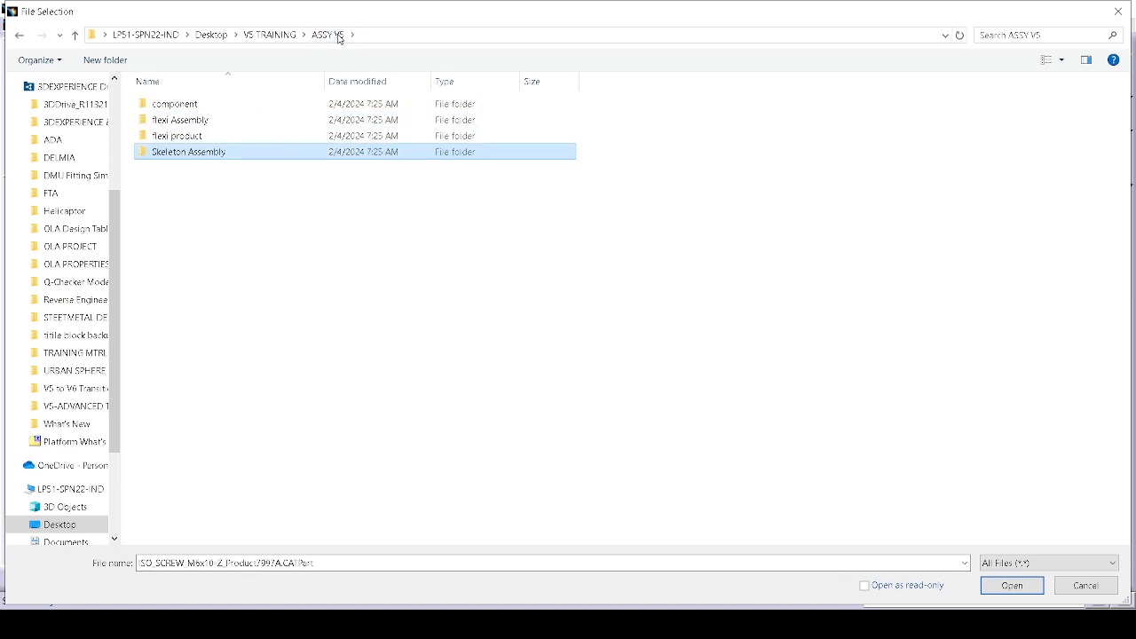
pyautogui.doubleClick(250, 153)
pyautogui.click(190, 312)
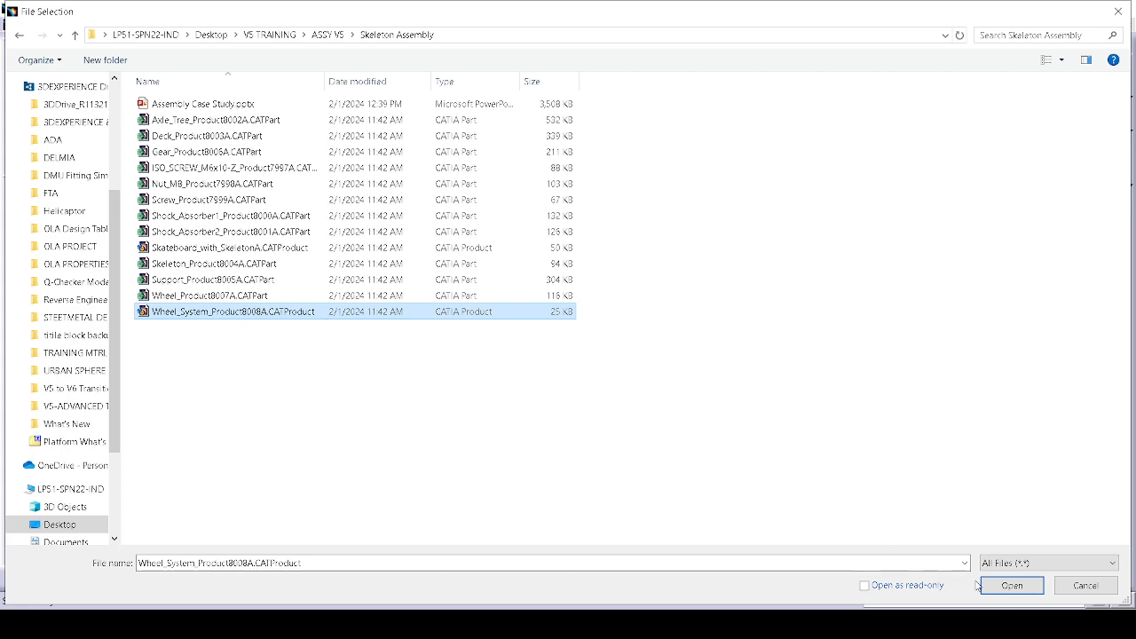
pyautogui.click(1029, 588)
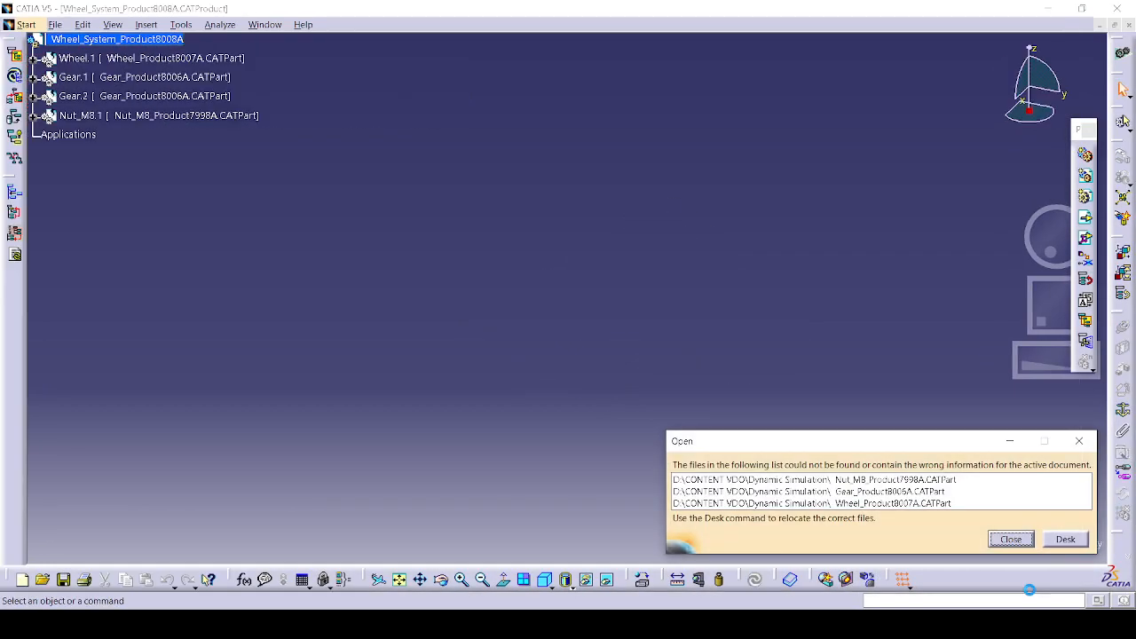
pyautogui.click(1024, 542)
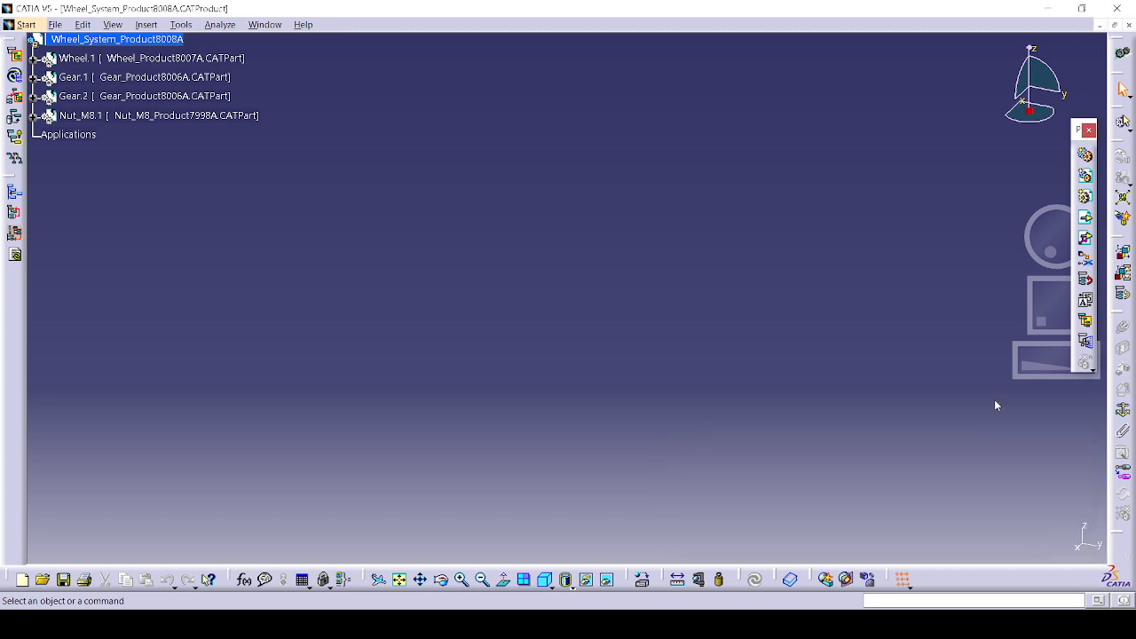
pyautogui.click(1127, 27)
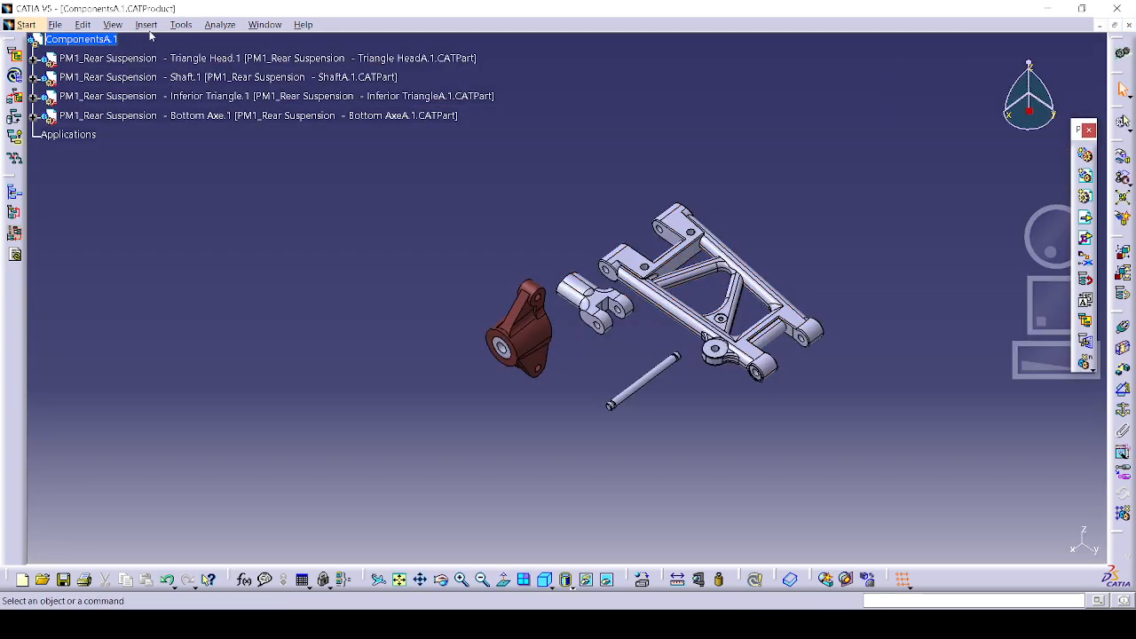
# Step: Open Skateboard_with_SkeletonA.CATProduct and view its file links in the Desk
pyautogui.click(64, 27)
pyautogui.click(76, 83)
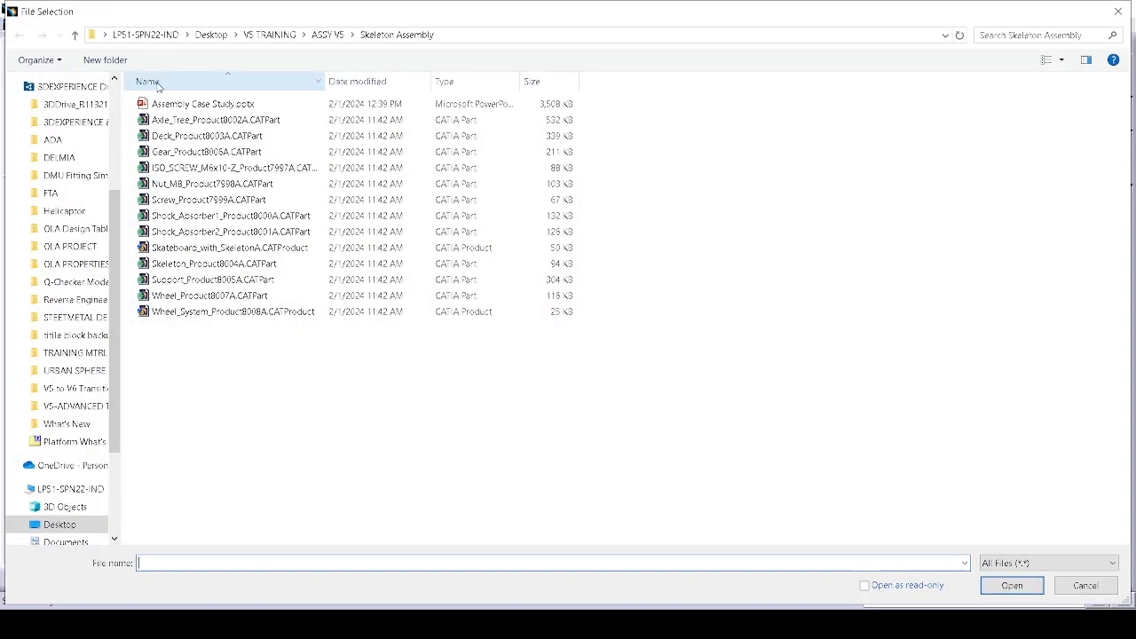
pyautogui.click(211, 247)
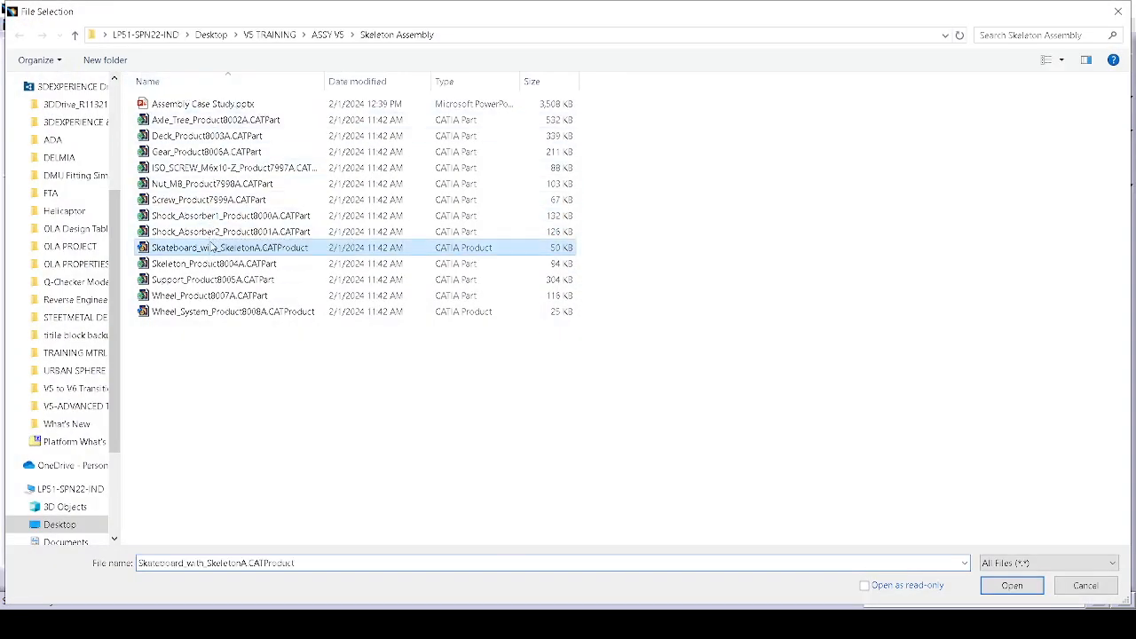
pyautogui.click(1012, 585)
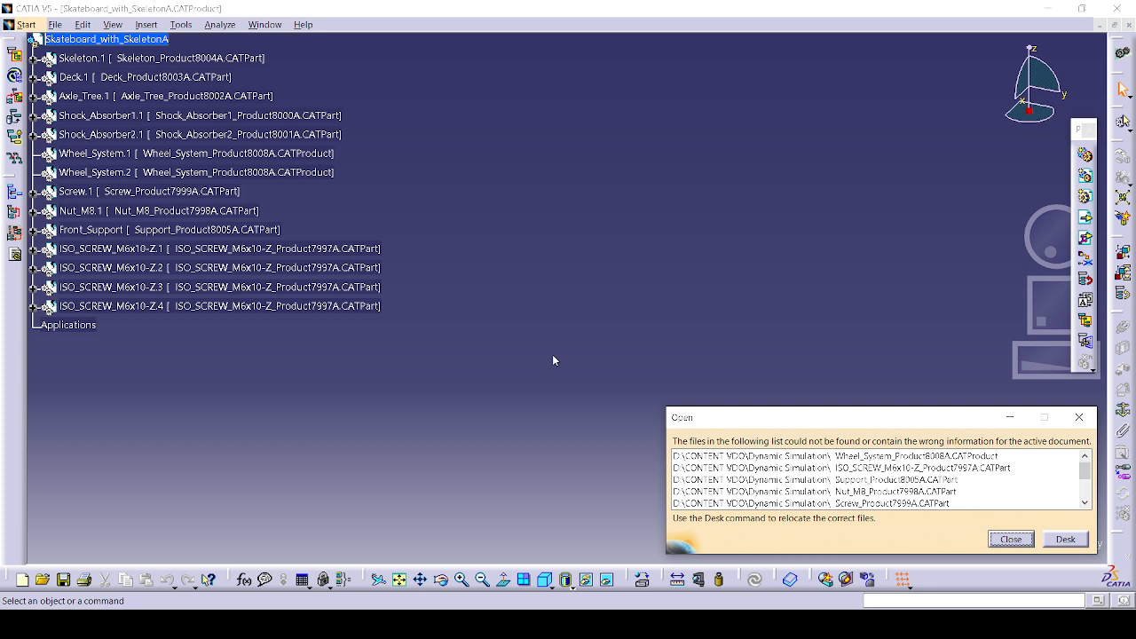
pyautogui.click(1065, 540)
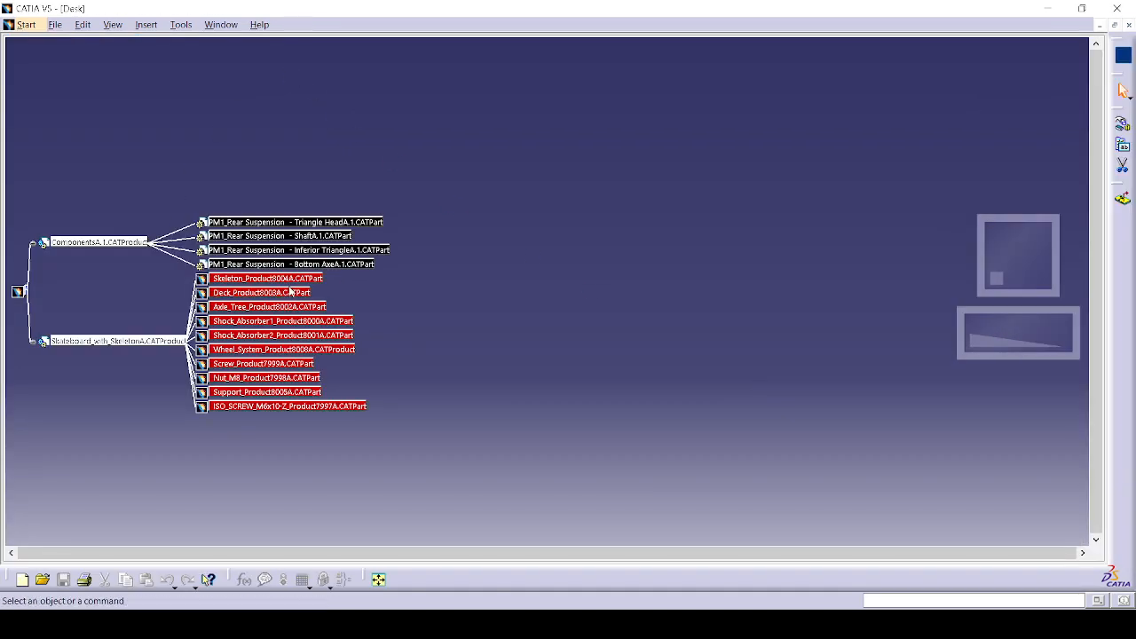
# Step: Inspect the missing Skeleton_Product8004A link in the Desk, then close the Desk view
pyautogui.click(292, 277)
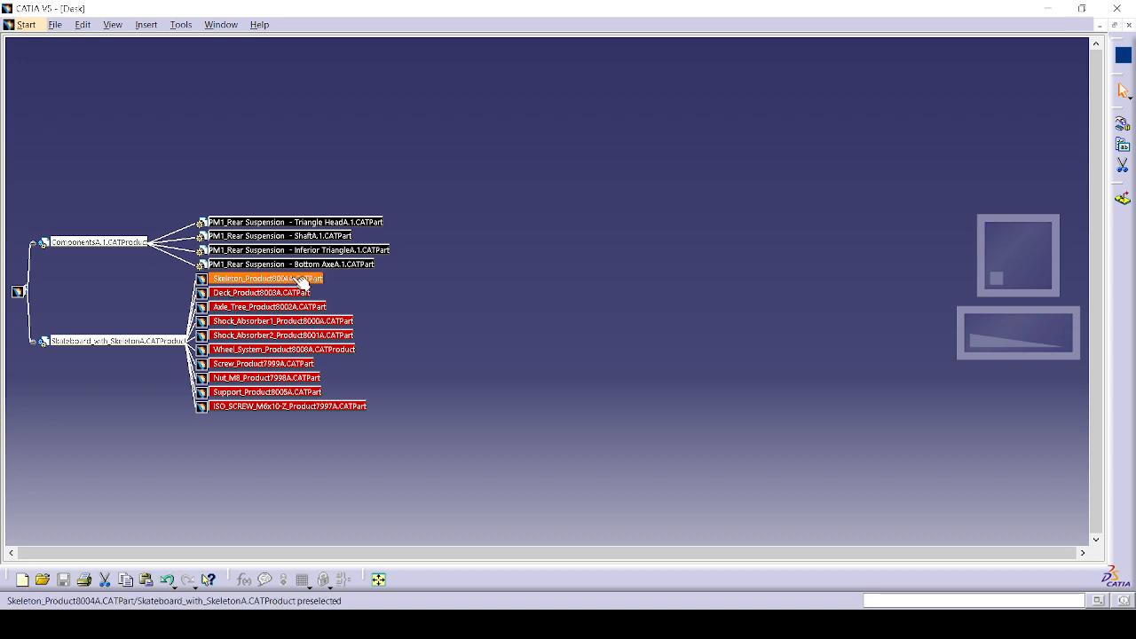
pyautogui.click(1128, 26)
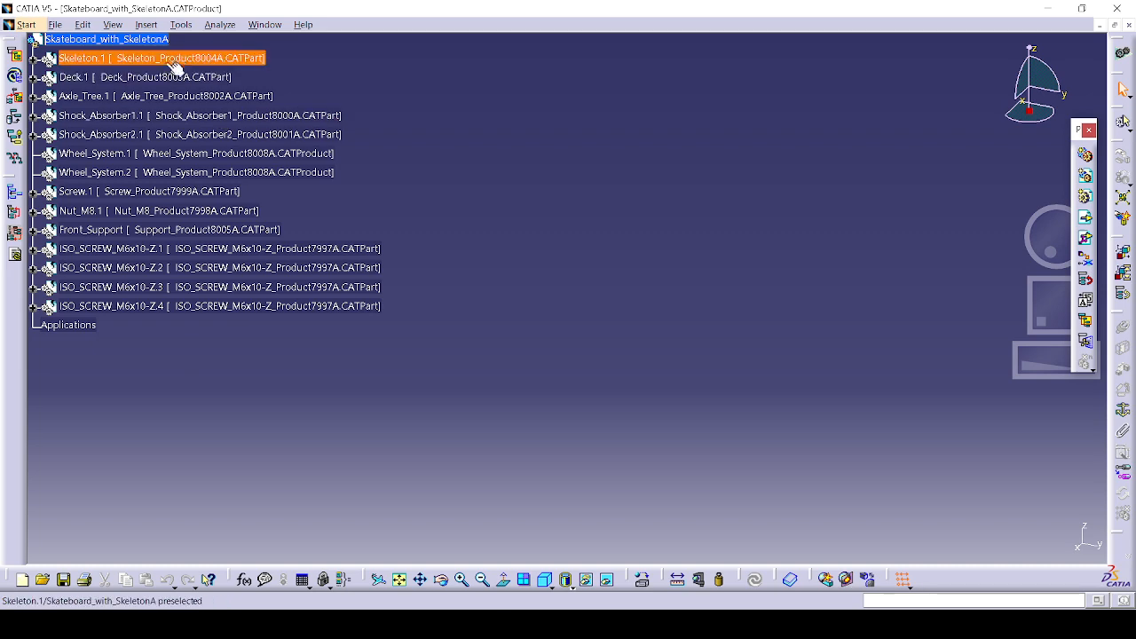
pyautogui.rightClick(174, 68)
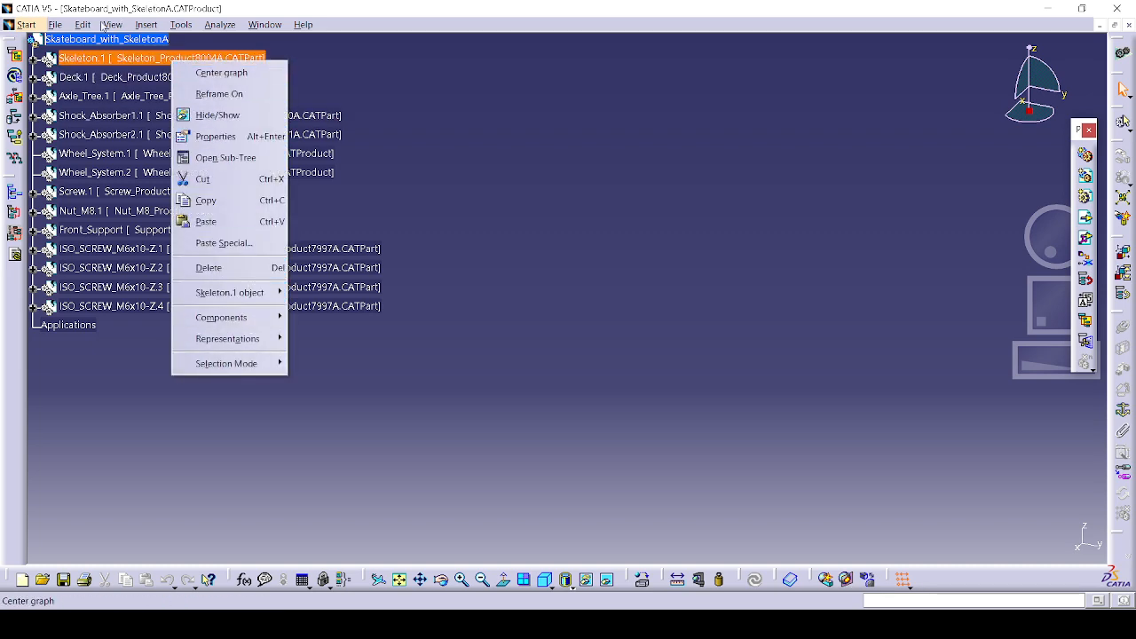
pyautogui.click(55, 24)
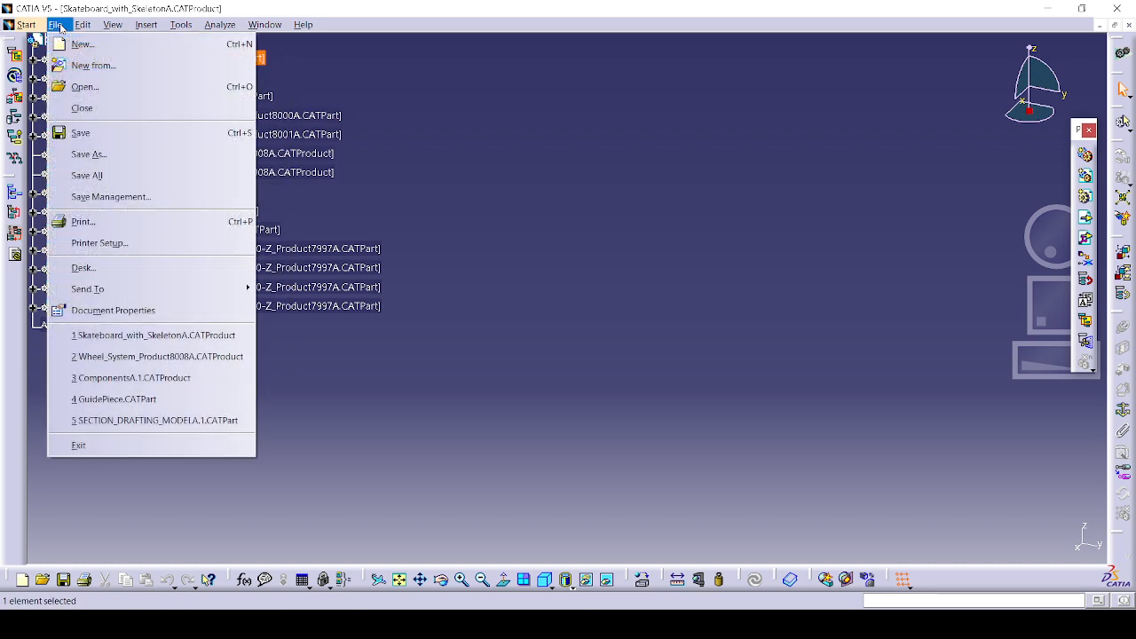
# Step: Open Piston_Assembly_ProductA.1.CATProduct from the flexi product folder and view the whole piston
pyautogui.click(146, 96)
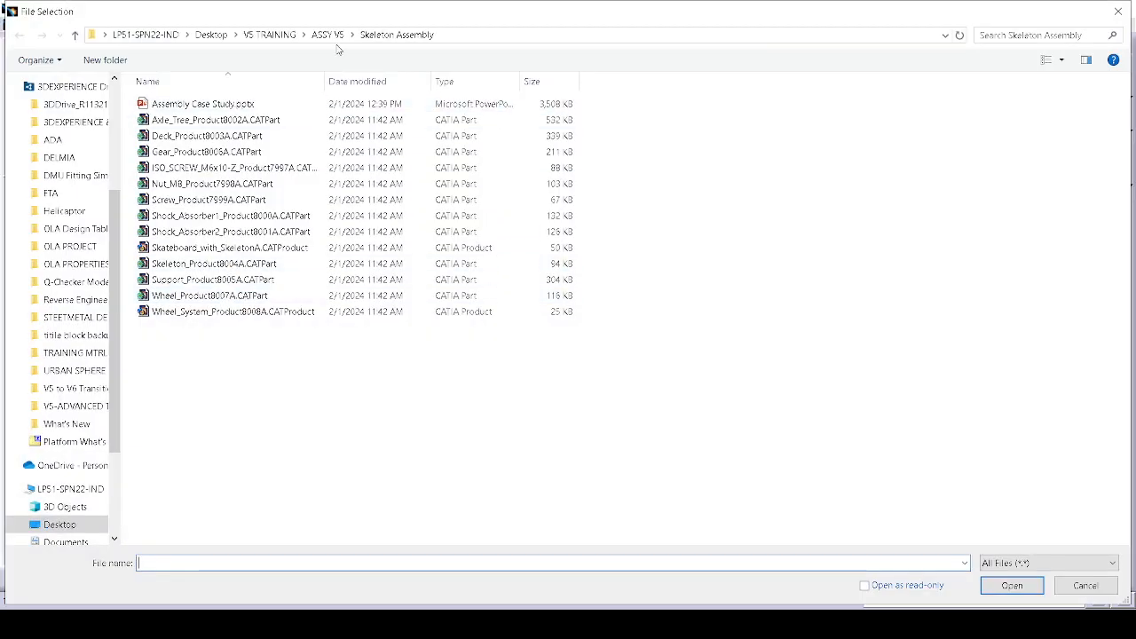
pyautogui.click(327, 35)
pyautogui.doubleClick(241, 134)
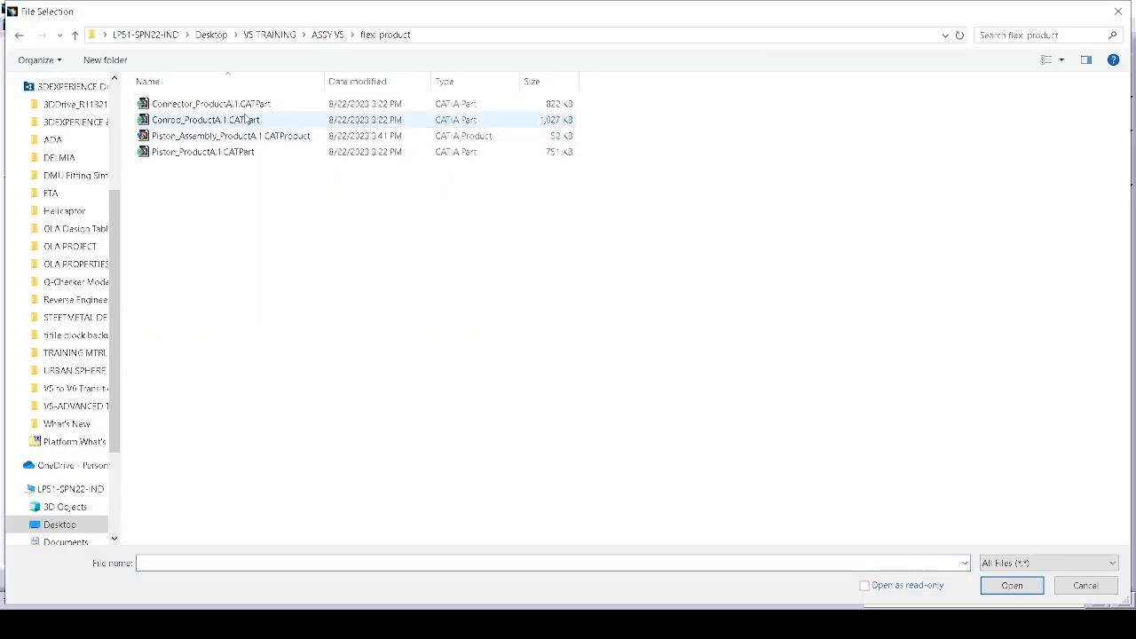
pyautogui.click(238, 135)
pyautogui.click(1023, 582)
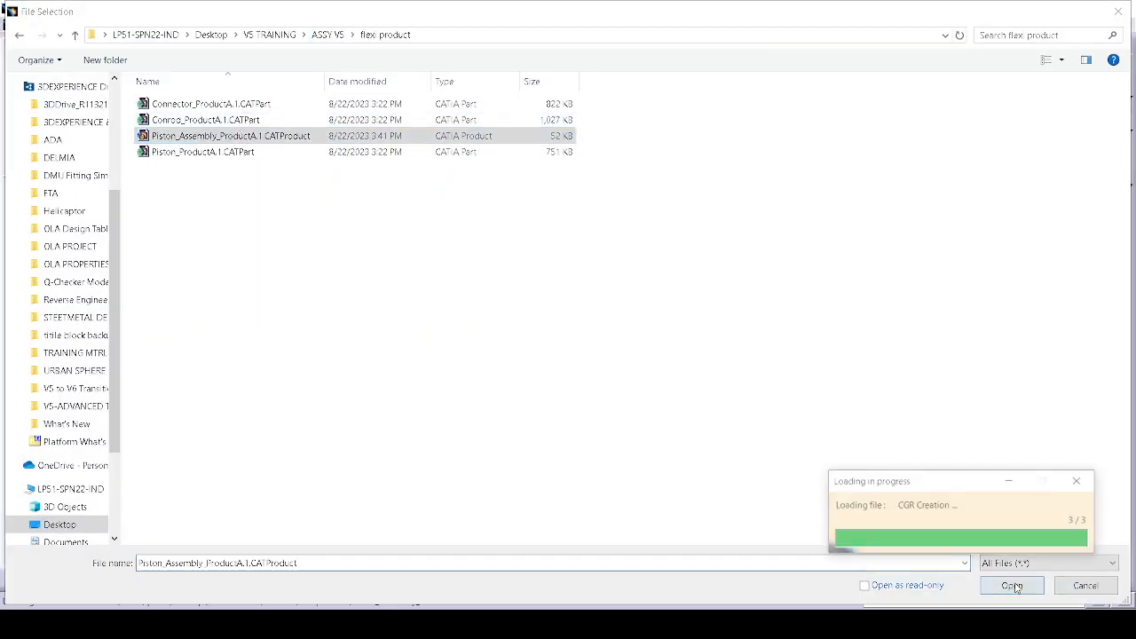
pyautogui.moveTo(626, 290); pyautogui.dragTo(489, 405, button='middle')
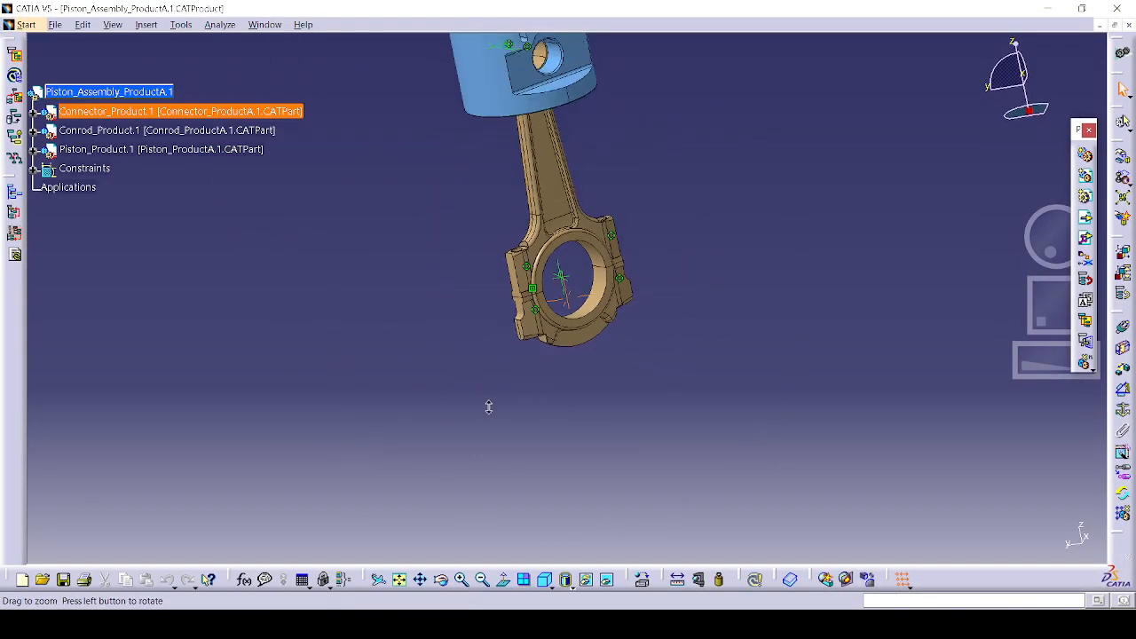
pyautogui.moveTo(604, 242); pyautogui.dragTo(616, 375, button='middle')
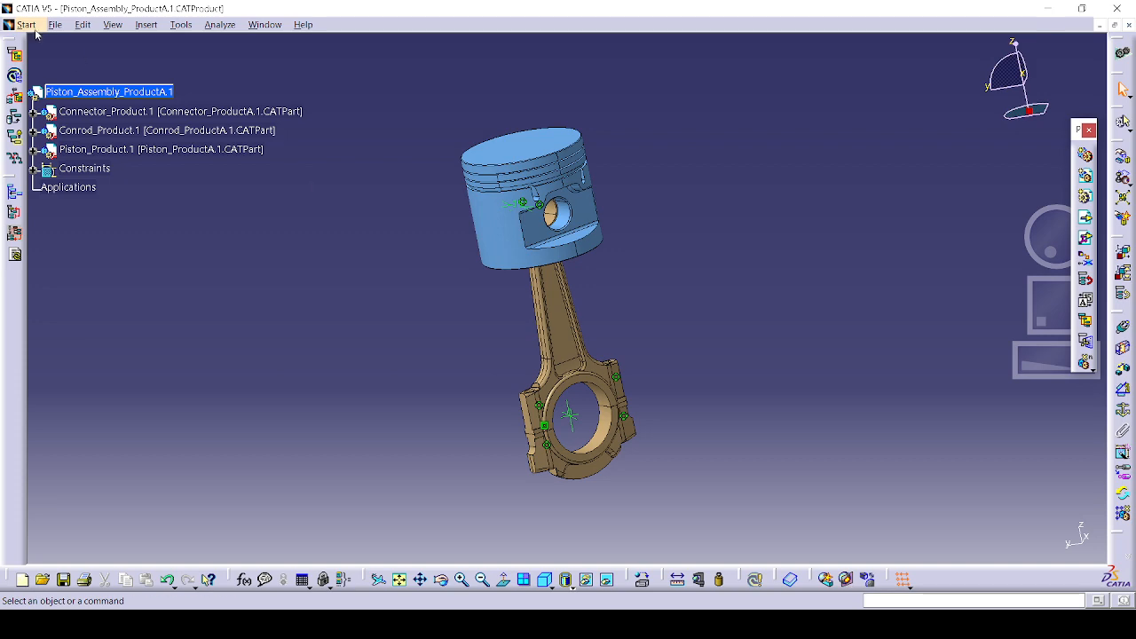
# Step: Check the list of open document windows and start a new document
pyautogui.click(264, 30)
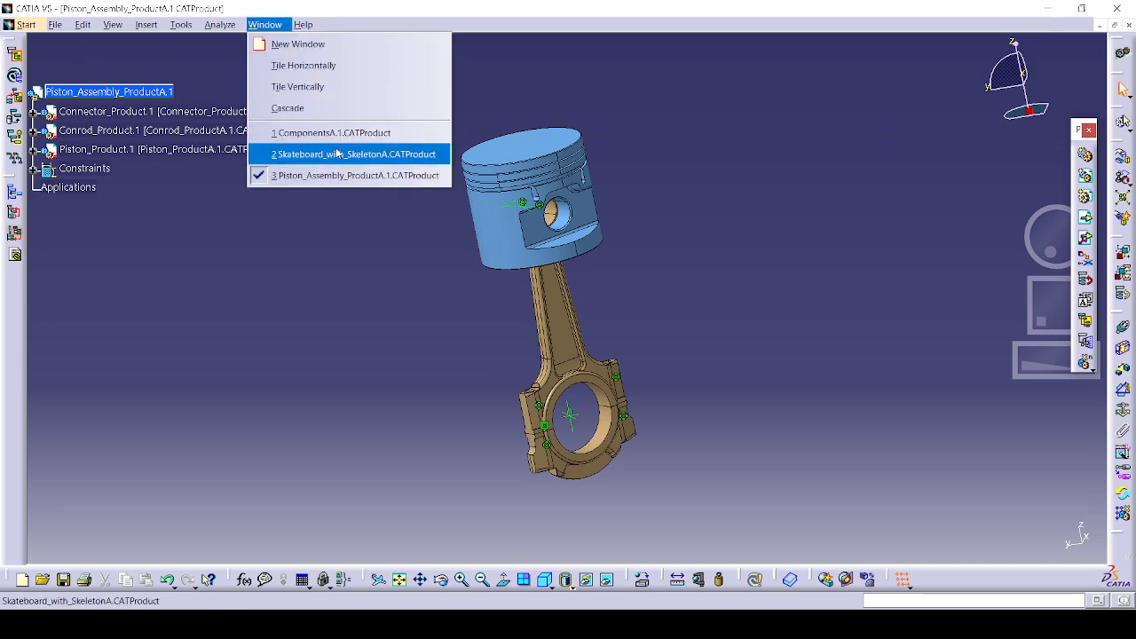
pyautogui.click(54, 26)
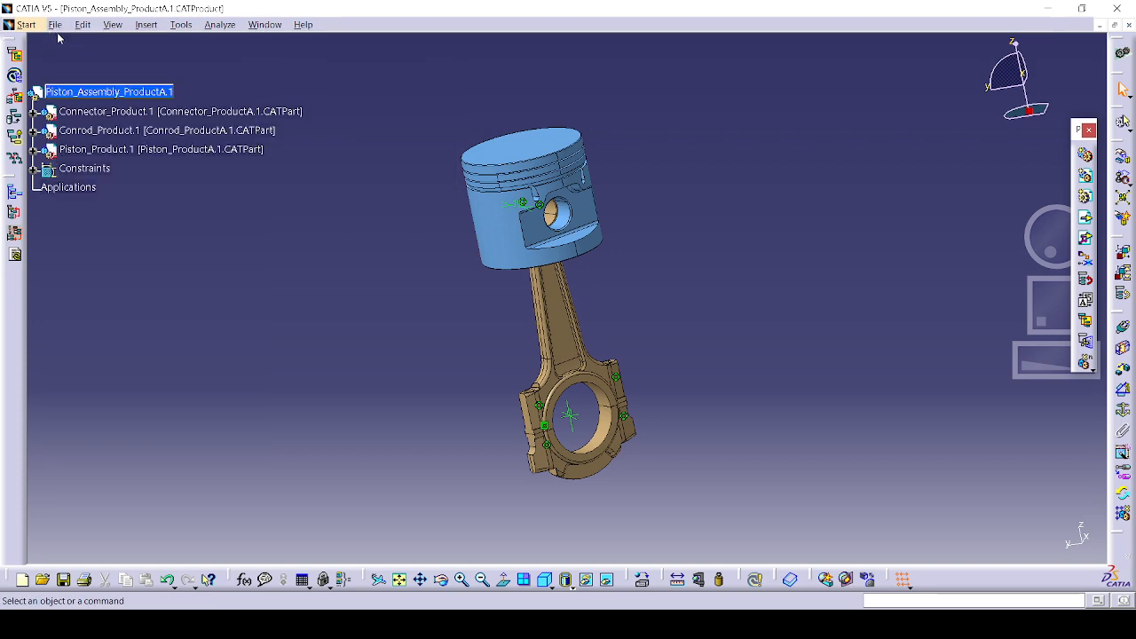
pyautogui.click(54, 24)
pyautogui.click(71, 43)
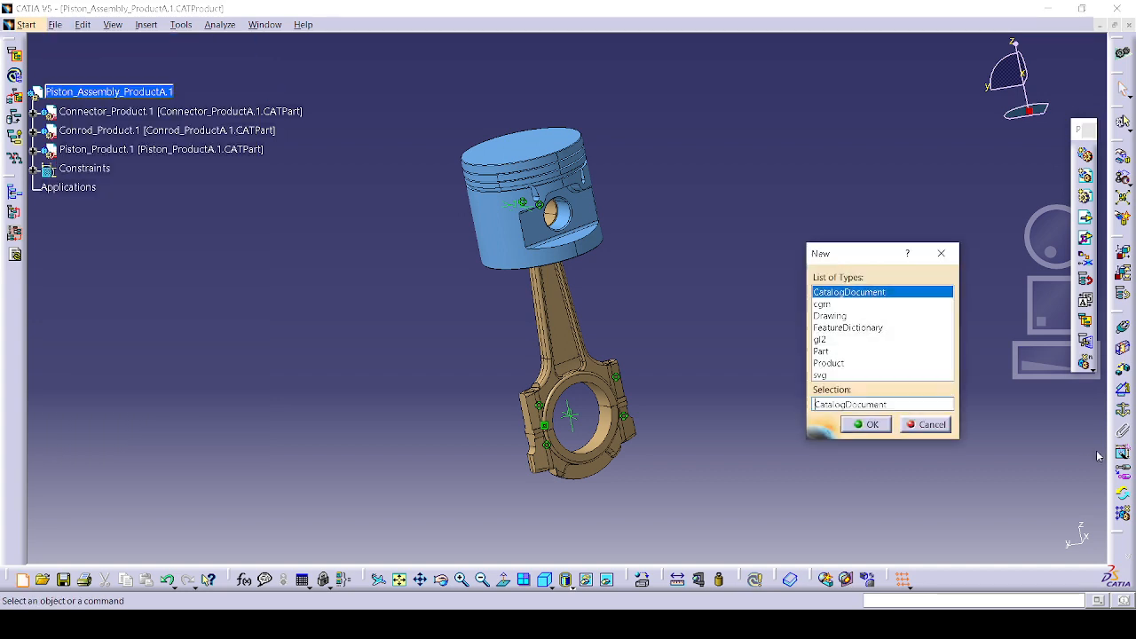
# Step: Create a new Drawing document, accepting the A1 ISO sheet format
pyautogui.click(896, 363)
pyautogui.click(852, 318)
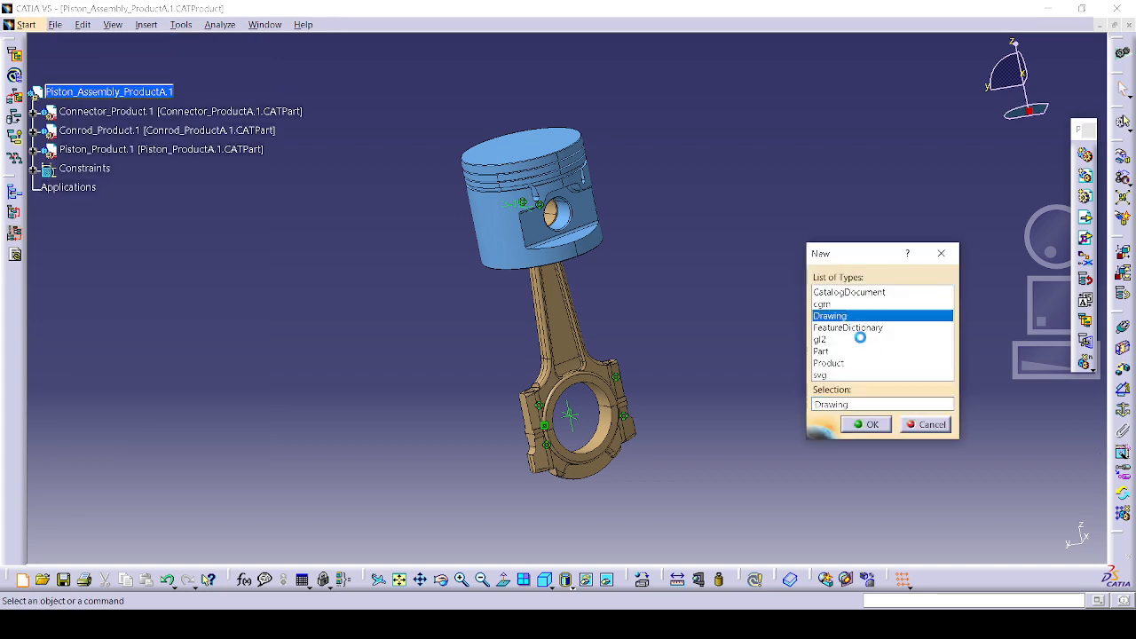
pyautogui.click(871, 423)
pyautogui.click(581, 277)
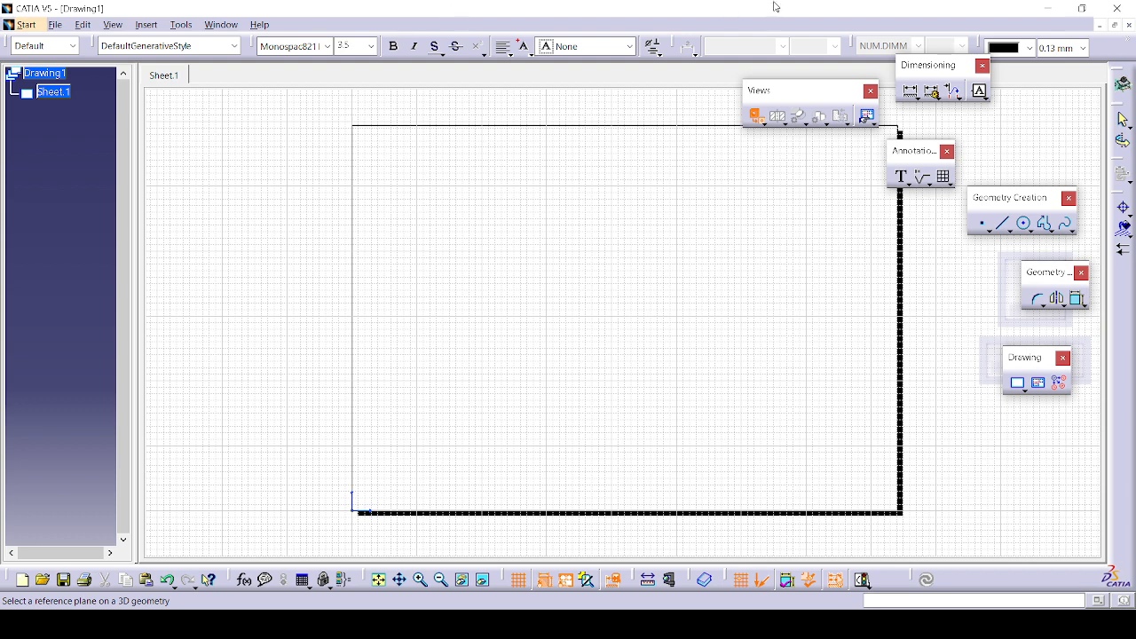
pyautogui.click(195, 24)
pyautogui.moveTo(221, 25)
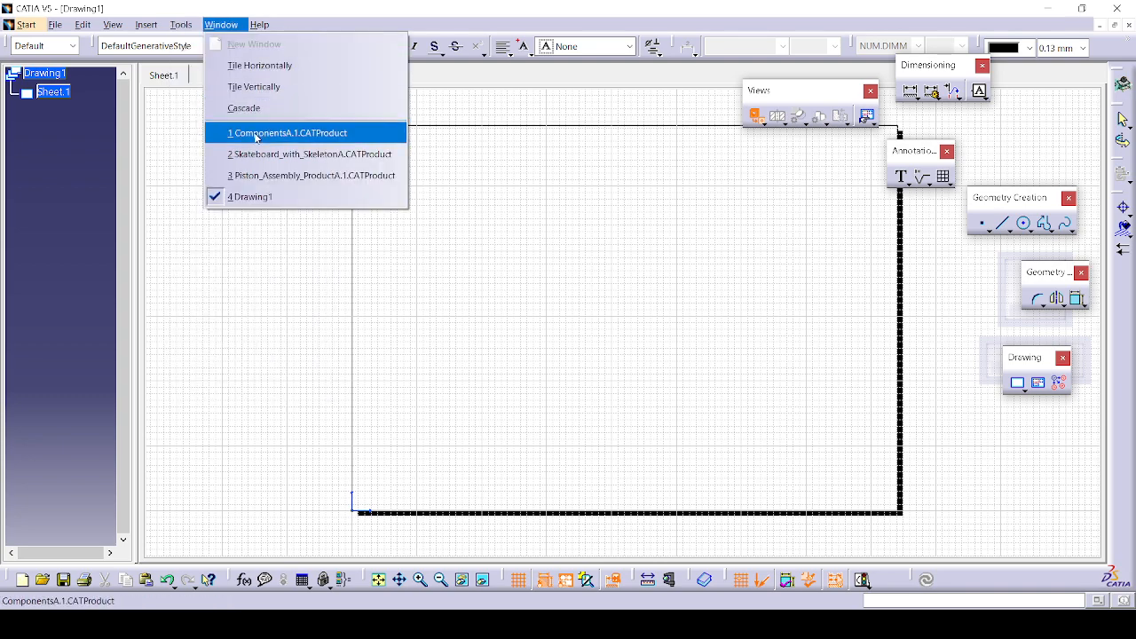
# Step: Place a small front view of the connector cap using its face as the projection plane
pyautogui.click(263, 176)
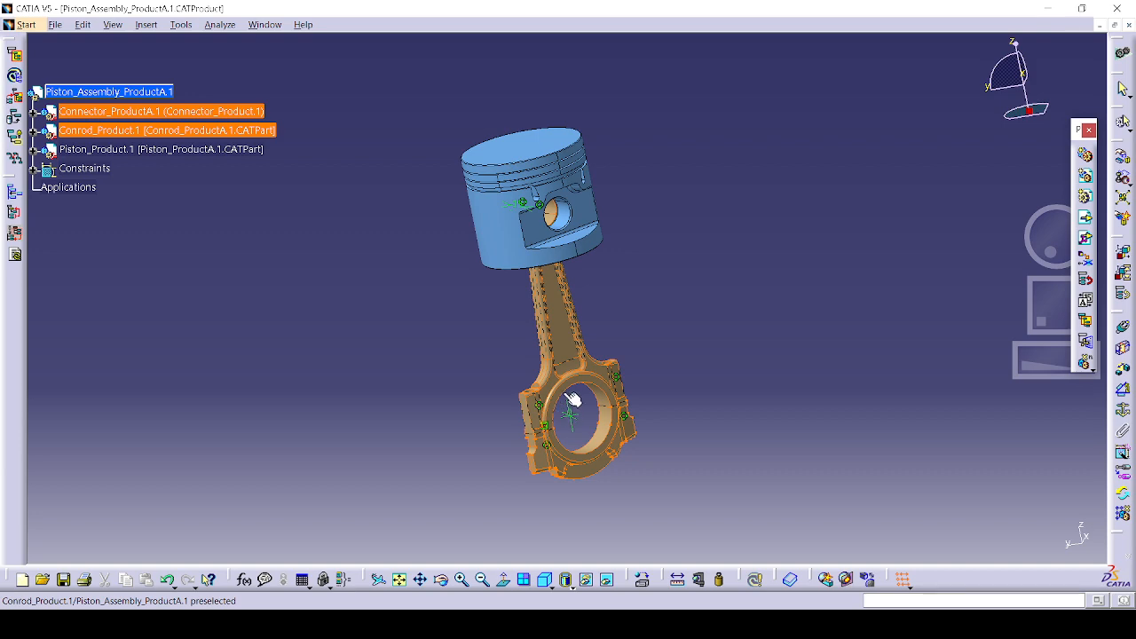
pyautogui.click(595, 474)
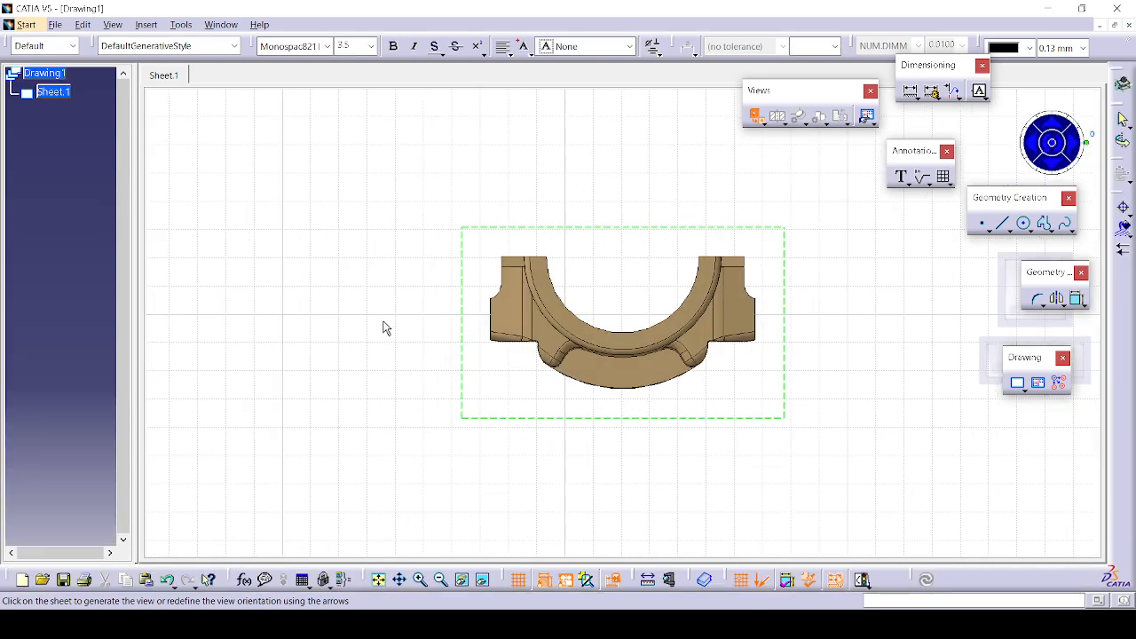
pyautogui.click(409, 216)
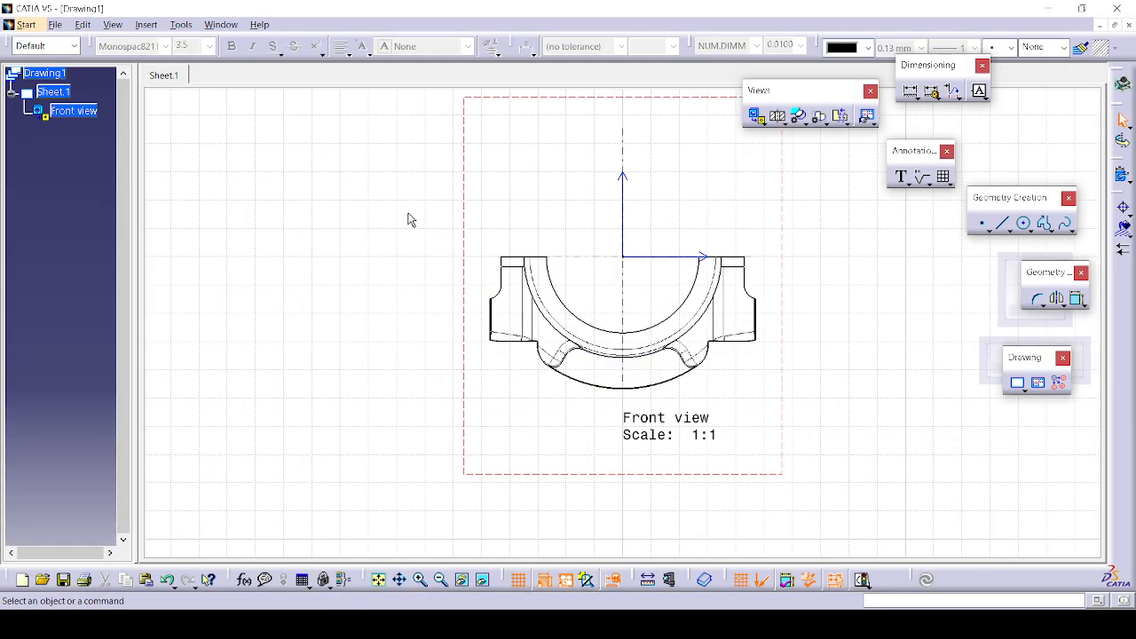
# Step: Place a front view of the whole piston-and-conrod assembly using the conrod face
pyautogui.click(221, 24)
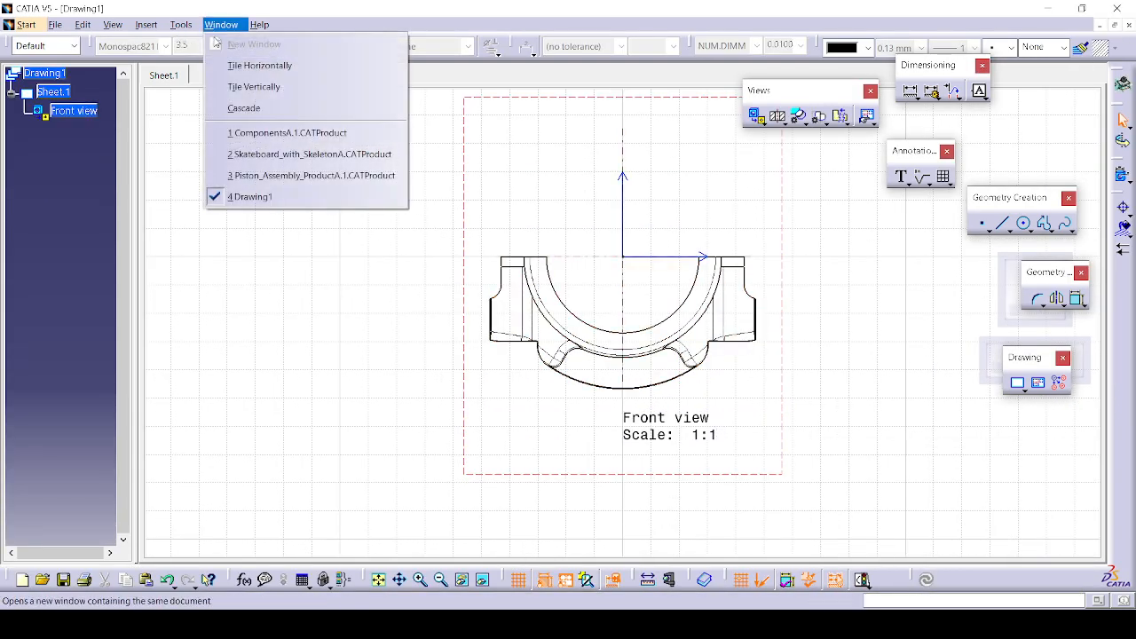
pyautogui.click(293, 174)
pyautogui.click(133, 93)
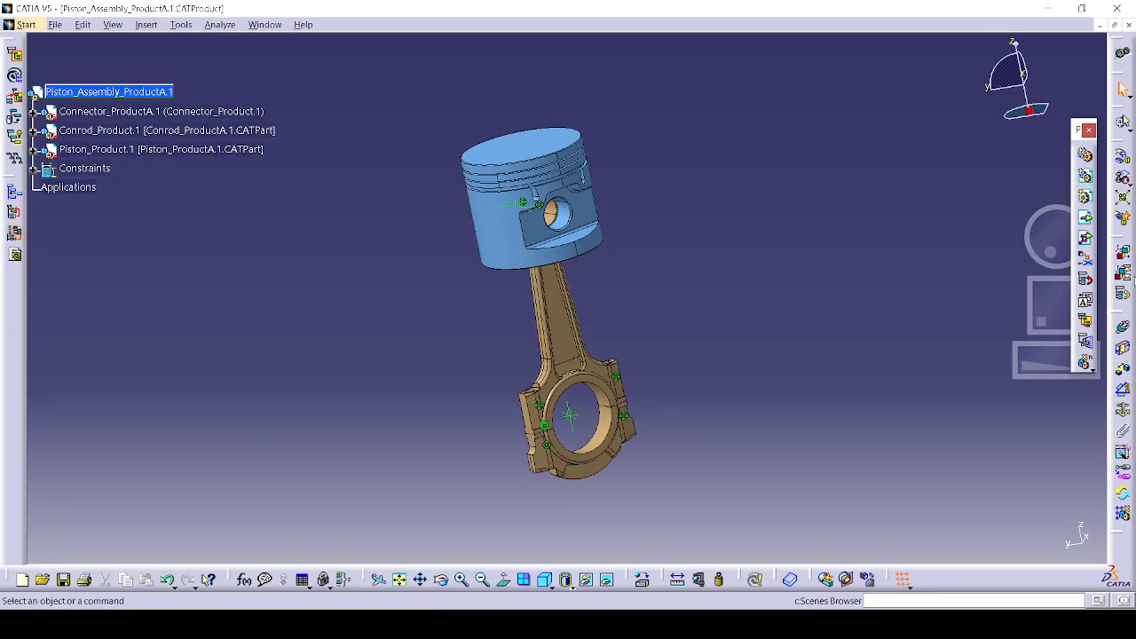
pyautogui.click(264, 24)
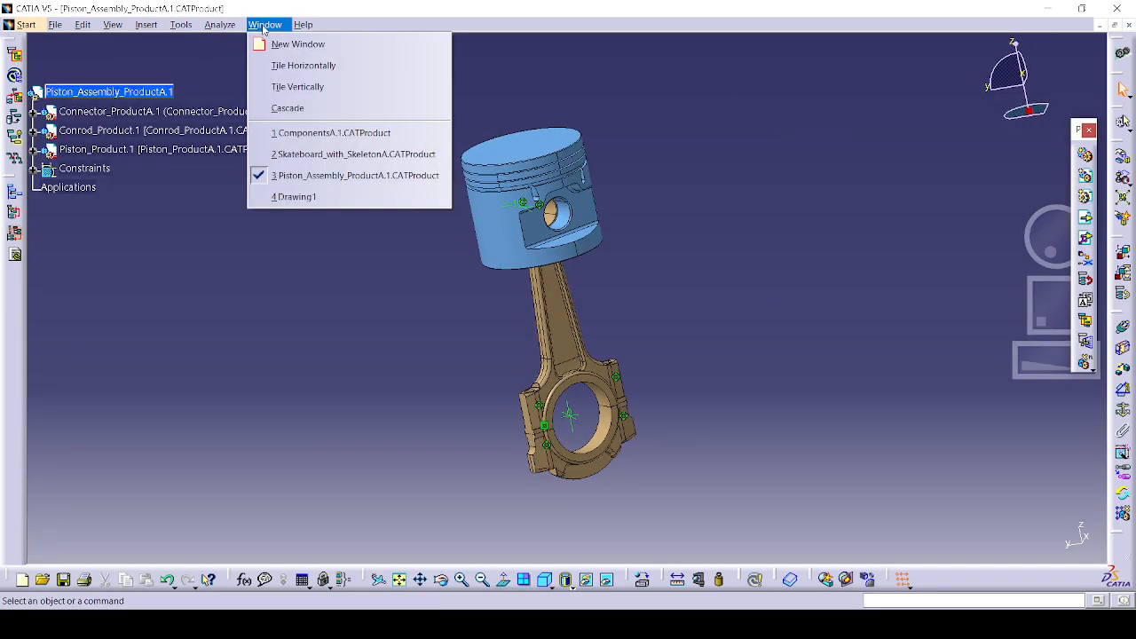
pyautogui.click(311, 197)
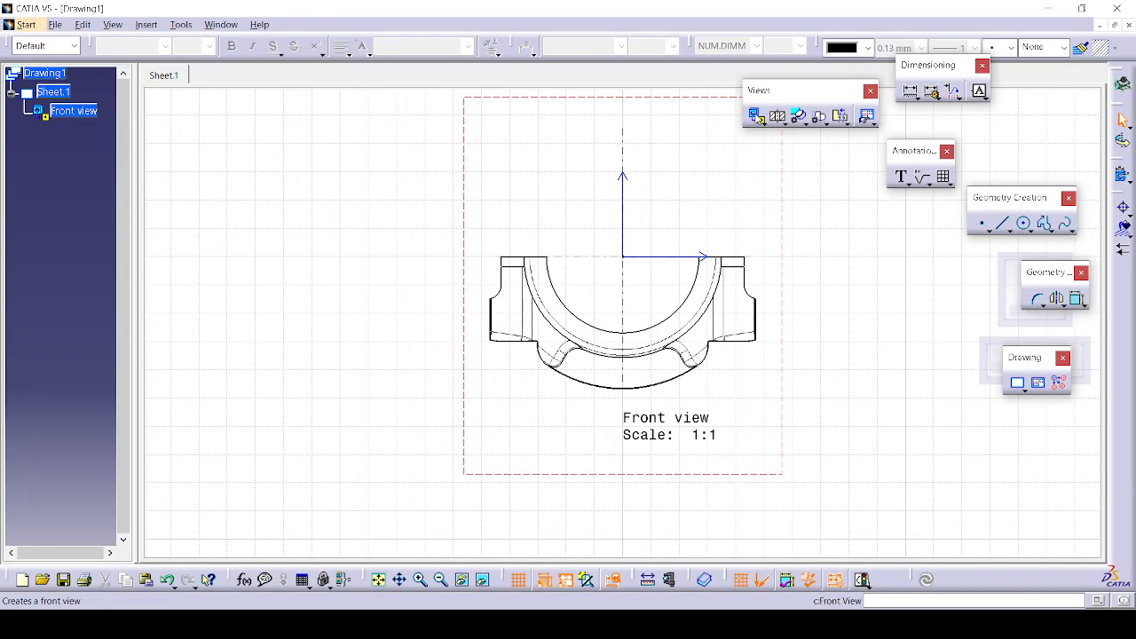
pyautogui.click(217, 25)
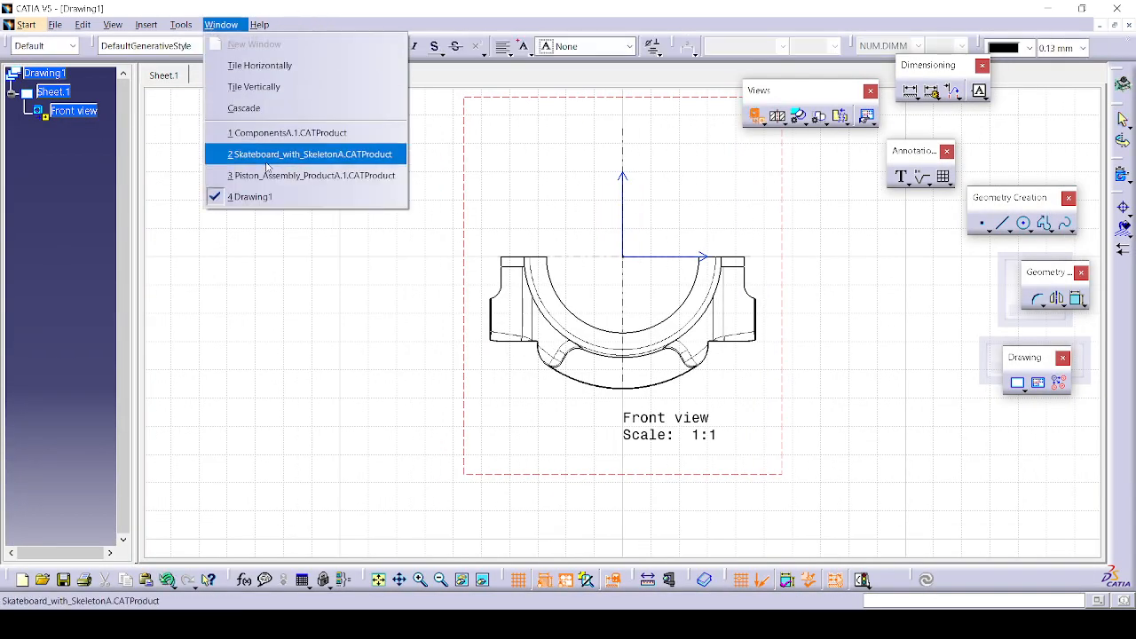
pyautogui.click(301, 175)
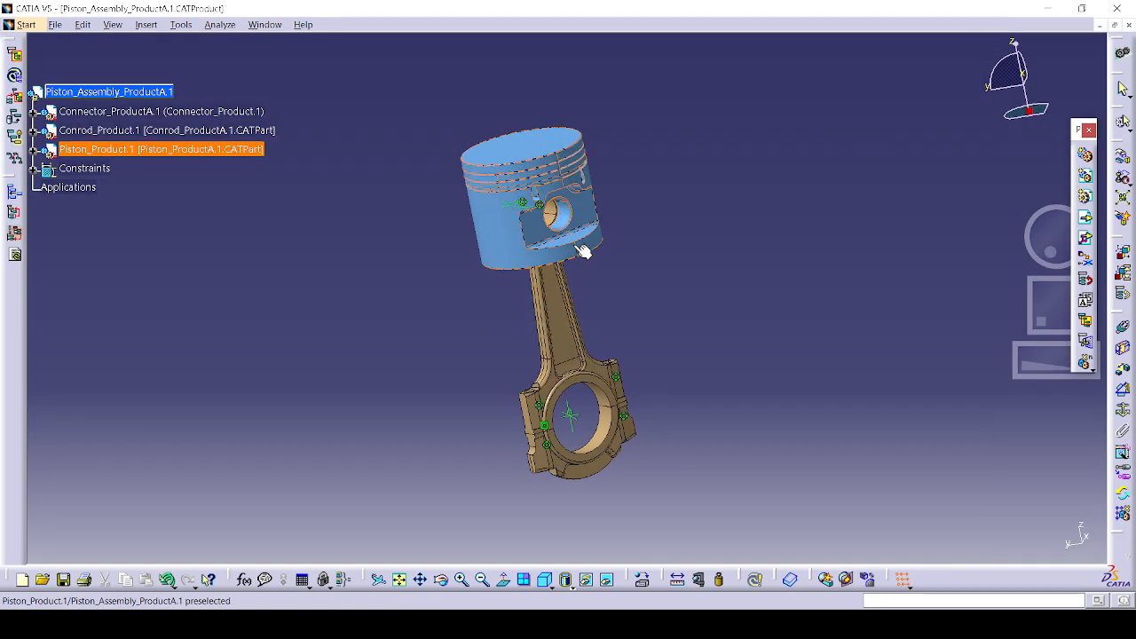
pyautogui.click(569, 326)
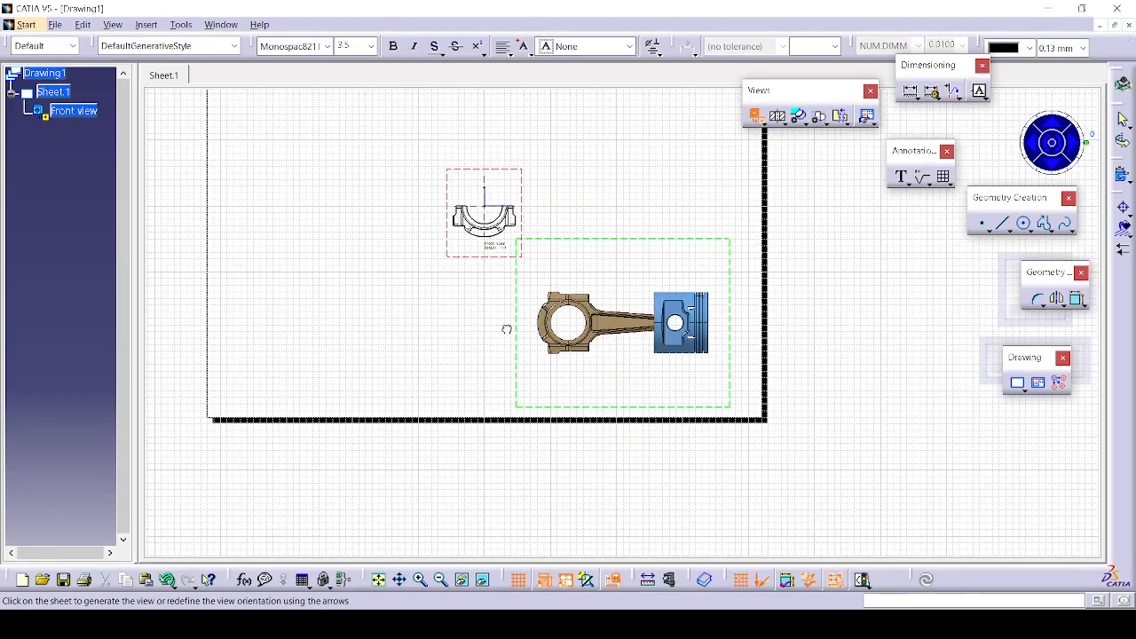
pyautogui.click(505, 324)
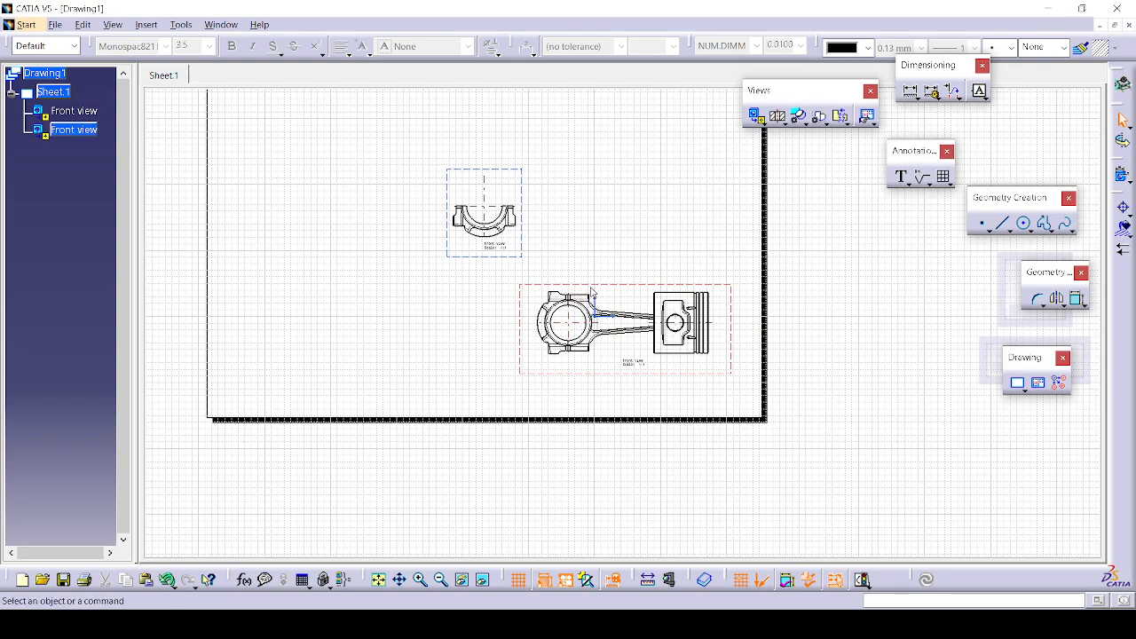
pyautogui.rightClick(595, 294)
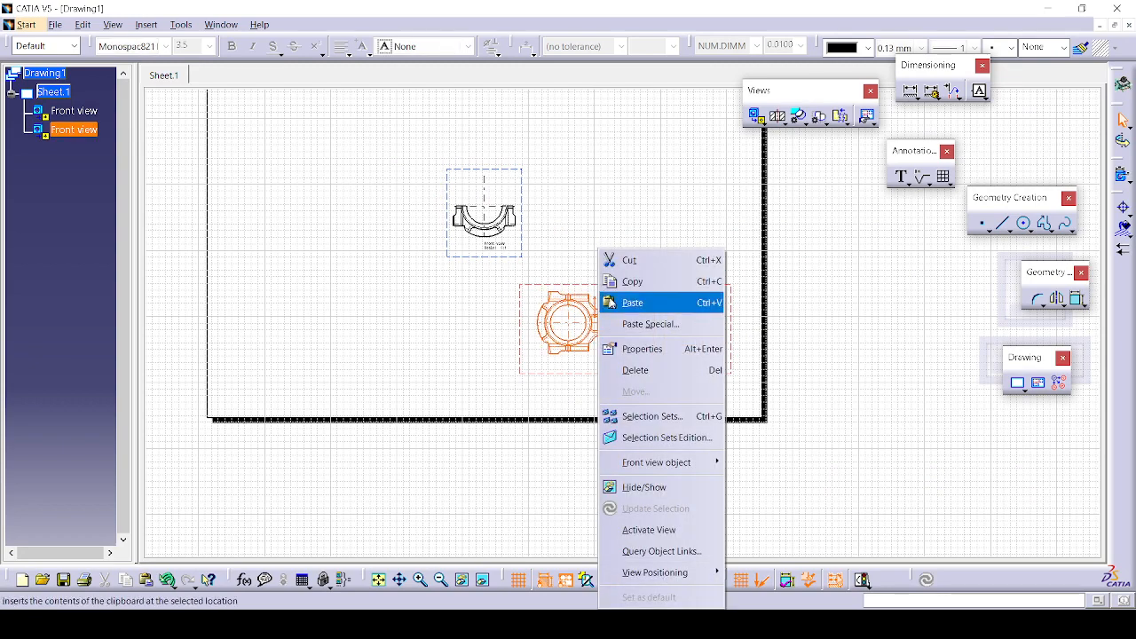
# Step: Set the assembly front view's angle to 90deg in its Properties so the piston stands upright
pyautogui.click(681, 355)
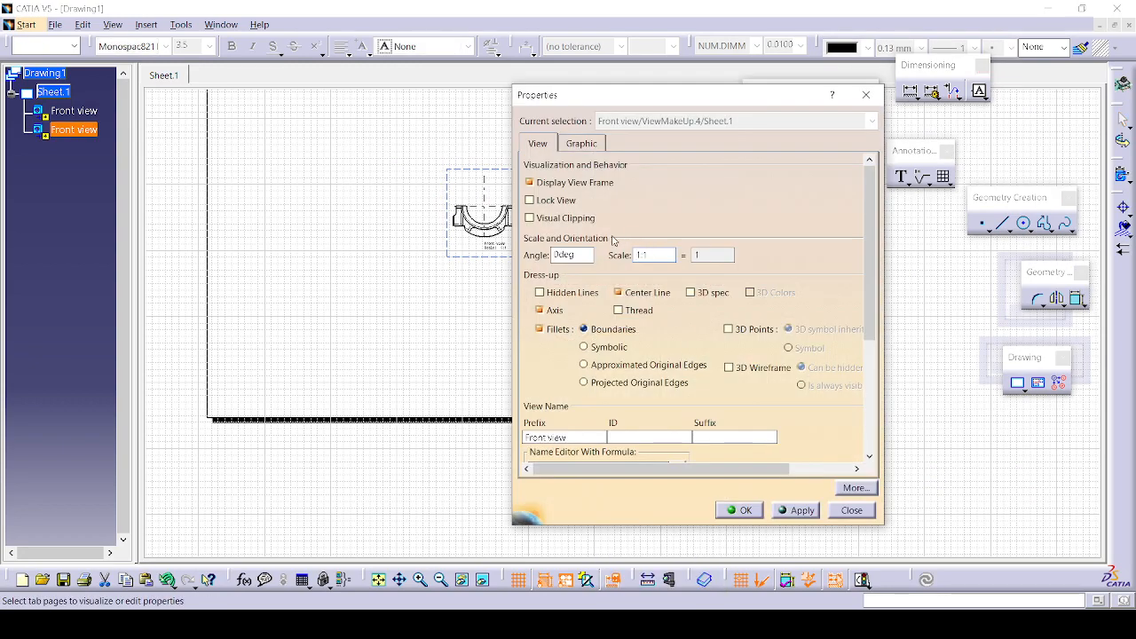
pyautogui.doubleClick(588, 254)
pyautogui.click(800, 514)
pyautogui.moveTo(656, 100); pyautogui.dragTo(283, 78)
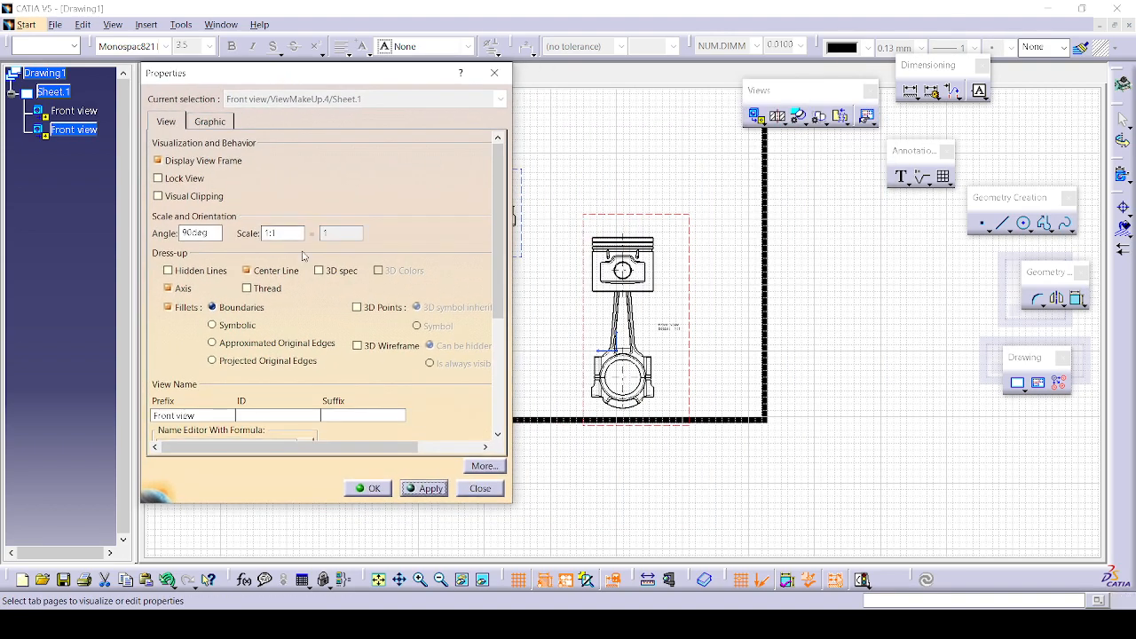
pyautogui.click(367, 488)
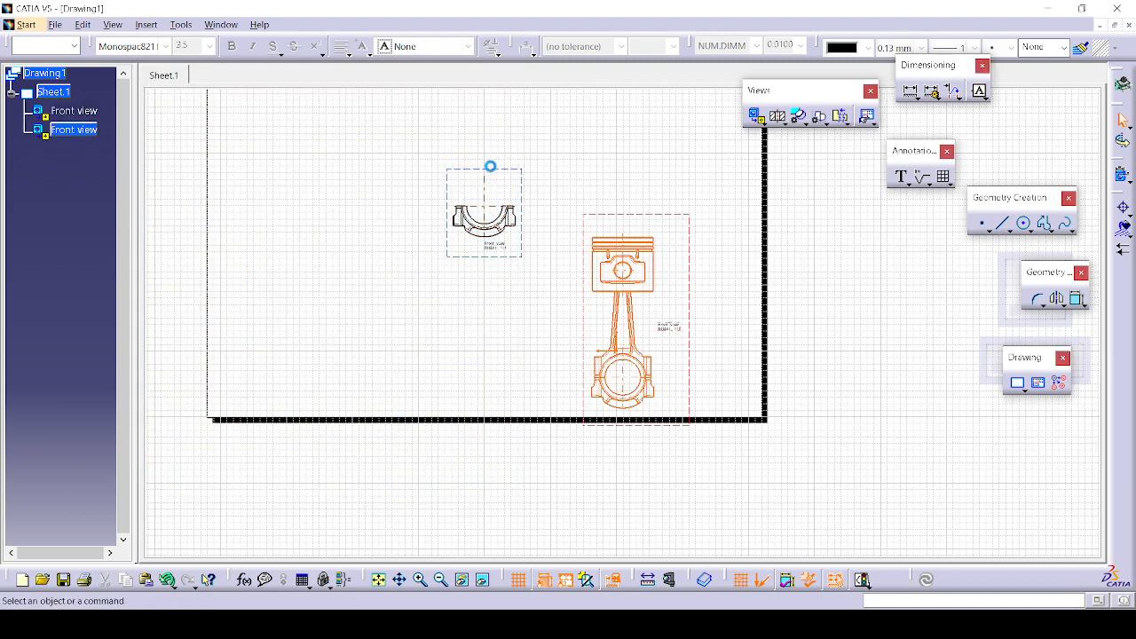
pyautogui.doubleClick(493, 168)
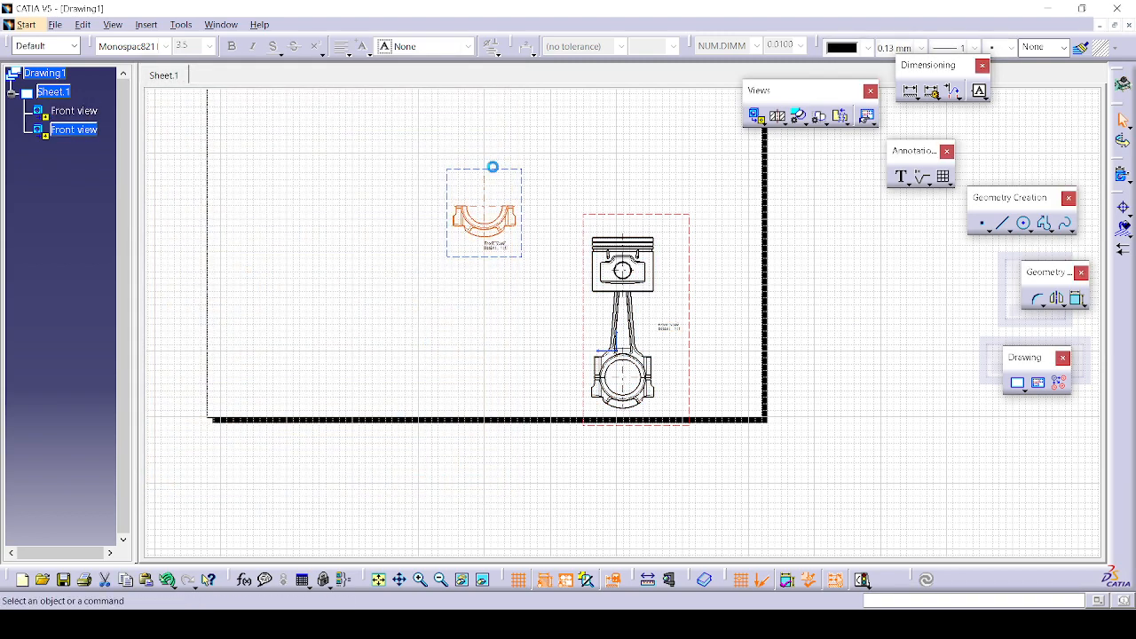
# Step: Delete the small connector view and move the assembly view to the sheet's upper left
pyautogui.press('Delete')
pyautogui.moveTo(583, 285)
pyautogui.mouseDown()
pyautogui.moveTo(499, 194)
pyautogui.moveTo(306, 135)
pyautogui.mouseUp()
pyautogui.moveTo(466, 264)
pyautogui.mouseDown(button='middle')
pyautogui.moveTo(535, 497)
pyautogui.moveTo(539, 413)
pyautogui.mouseUp(button='middle')
pyautogui.moveTo(539, 412)
pyautogui.mouseDown(button='middle')
pyautogui.moveTo(764, 370)
pyautogui.moveTo(981, 308)
pyautogui.mouseUp(button='middle')
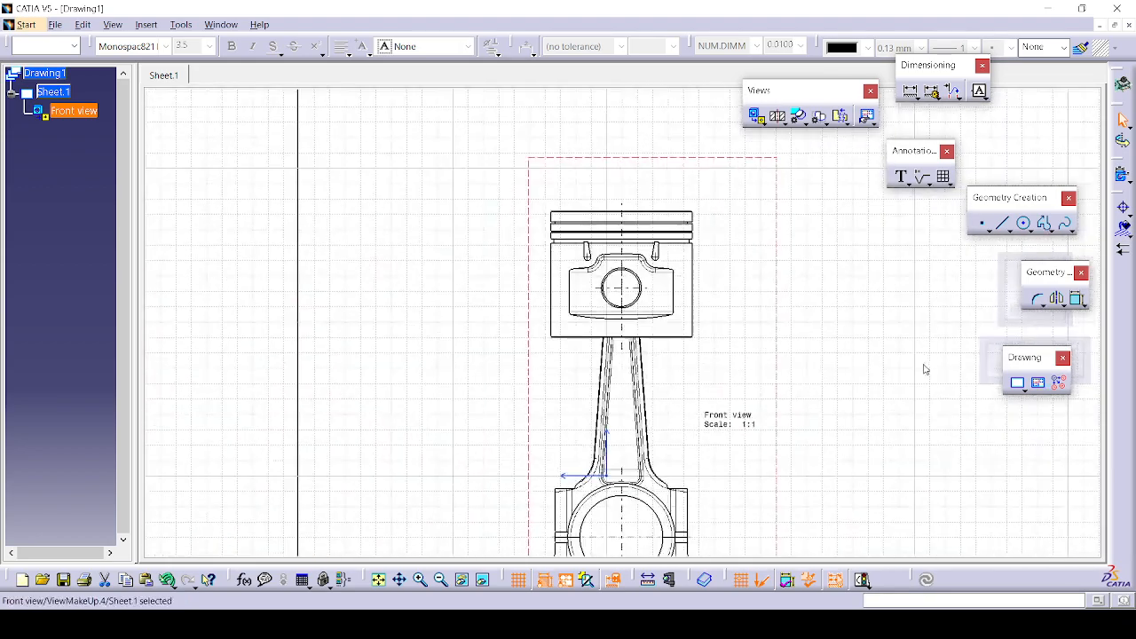
pyautogui.moveTo(924, 369); pyautogui.dragTo(755, 304, button='middle')
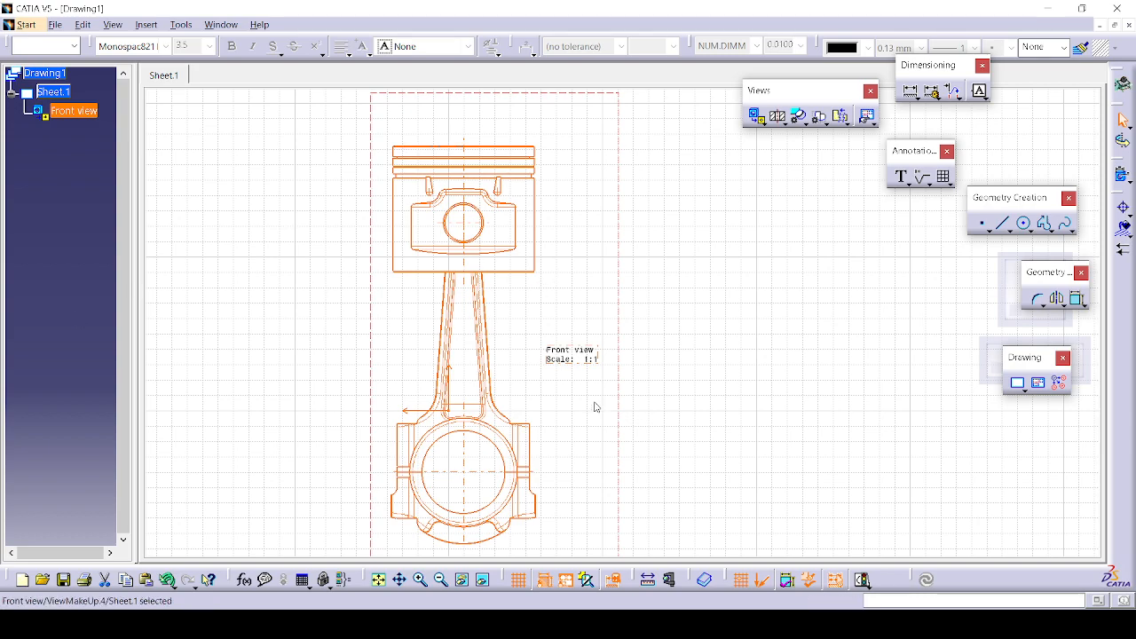
# Step: Move the 'Front view Scale: 1:1' label down below the conrod's big end
pyautogui.click(594, 360)
pyautogui.moveTo(466, 440); pyautogui.dragTo(447, 287, button='middle')
pyautogui.moveTo(437, 422); pyautogui.dragTo(437, 454)
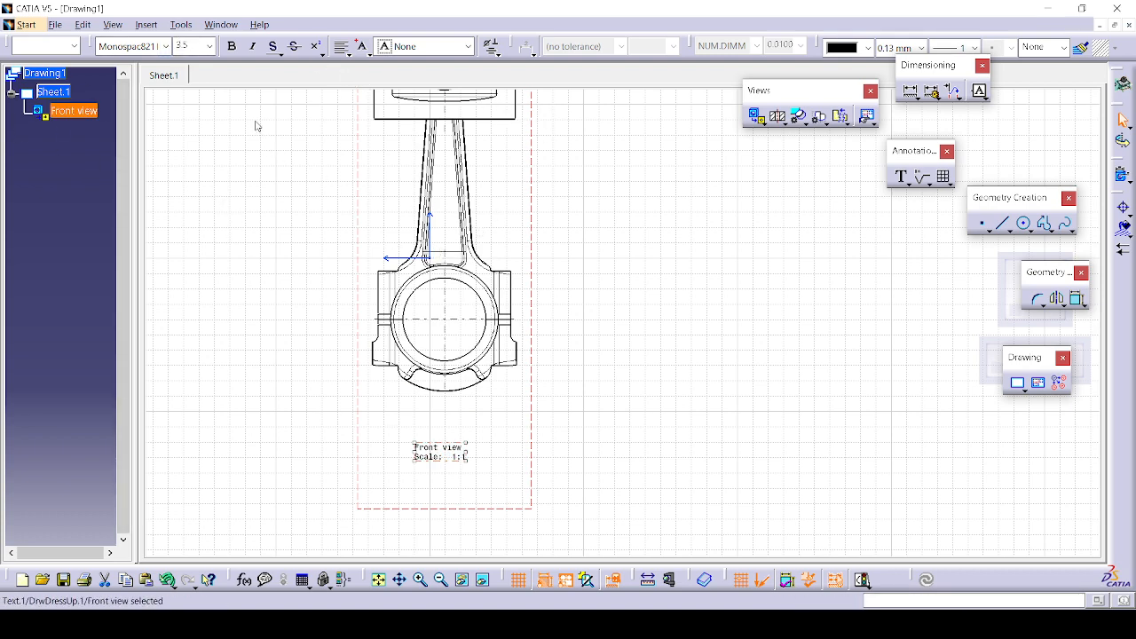
# Step: Create enhanced Scene.1 in full overload mode with the piston assembly exploded into separate parts
pyautogui.click(220, 25)
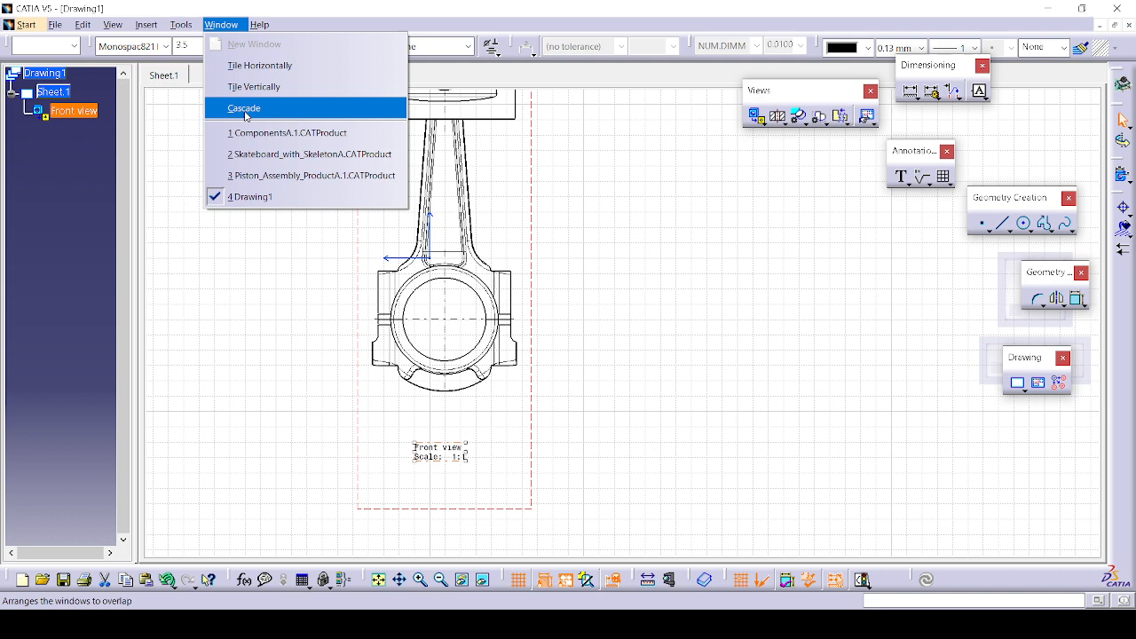
pyautogui.click(267, 175)
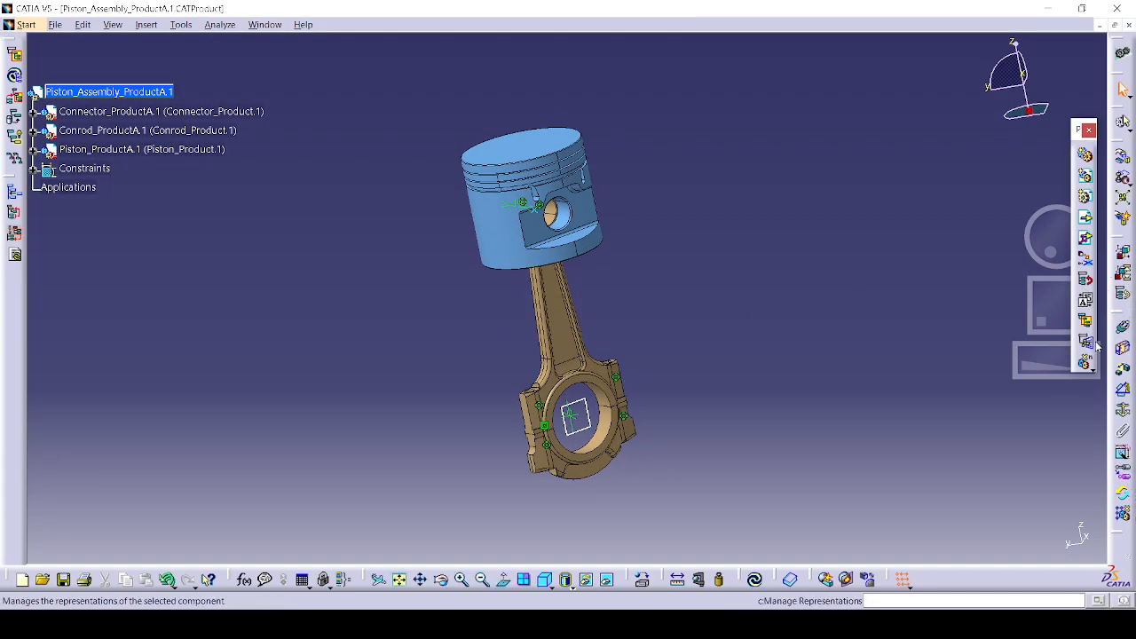
pyautogui.click(1122, 257)
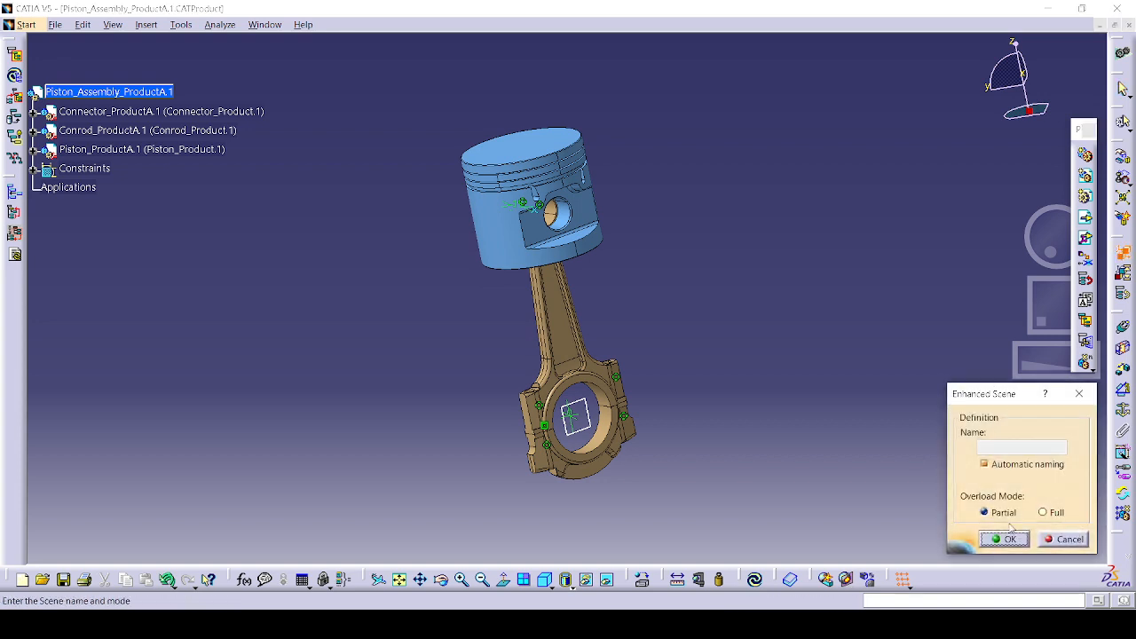
pyautogui.click(1038, 512)
pyautogui.click(1016, 538)
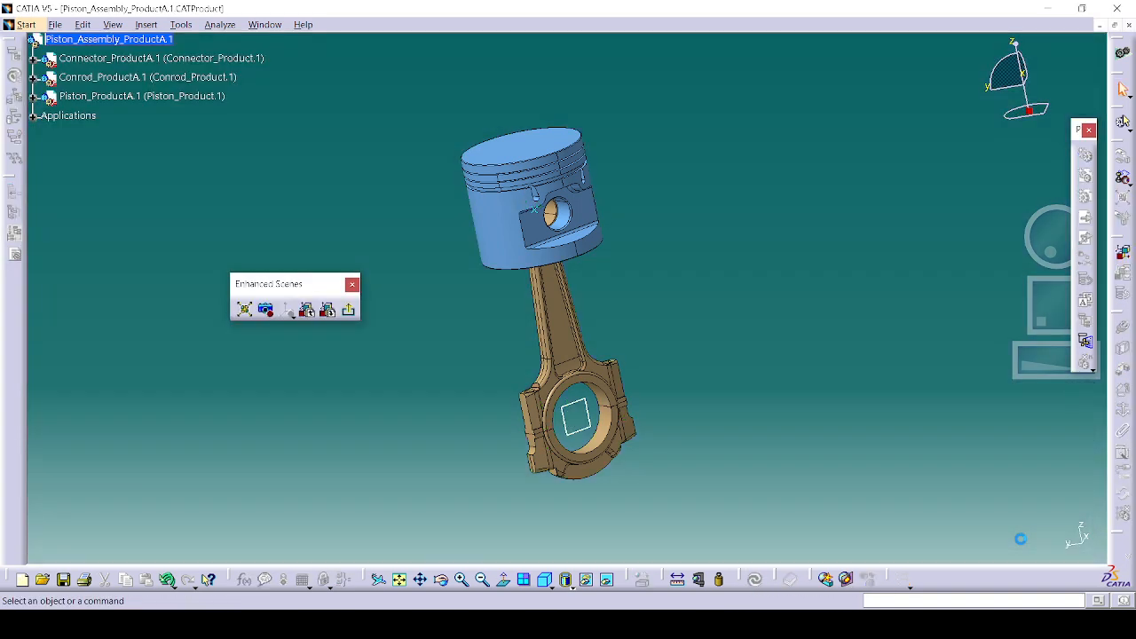
pyautogui.click(243, 309)
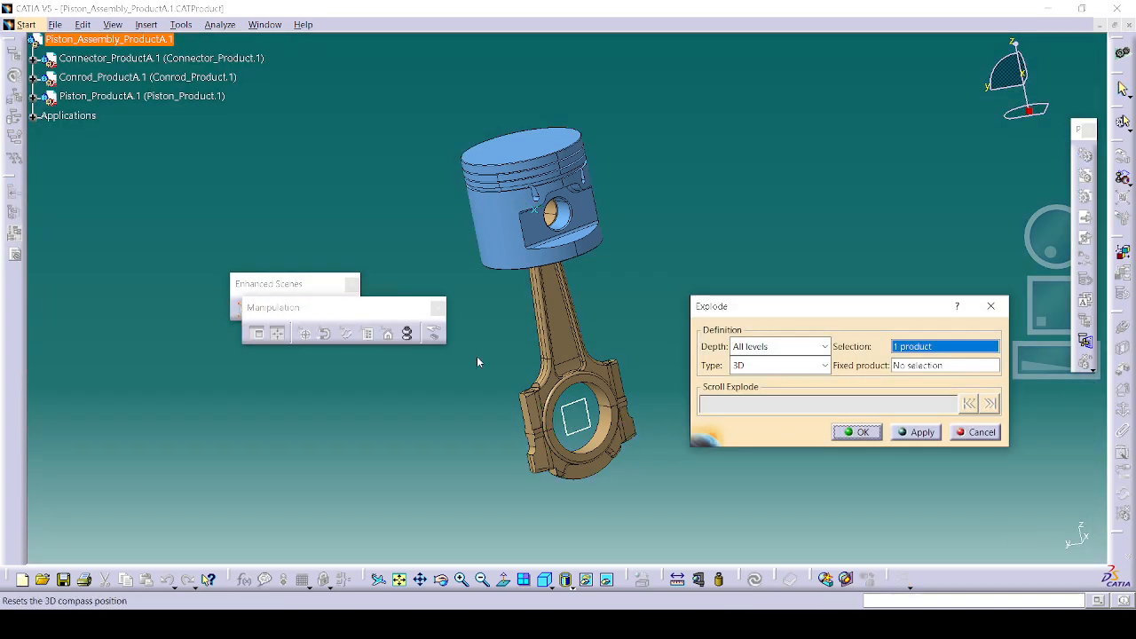
pyautogui.click(914, 432)
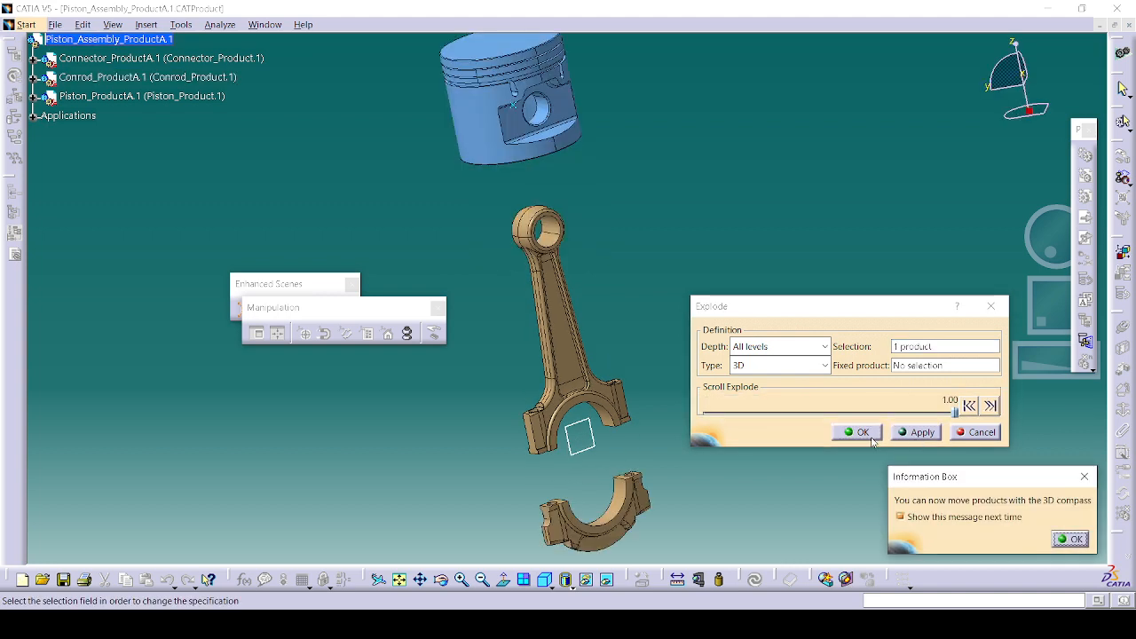
pyautogui.click(1070, 539)
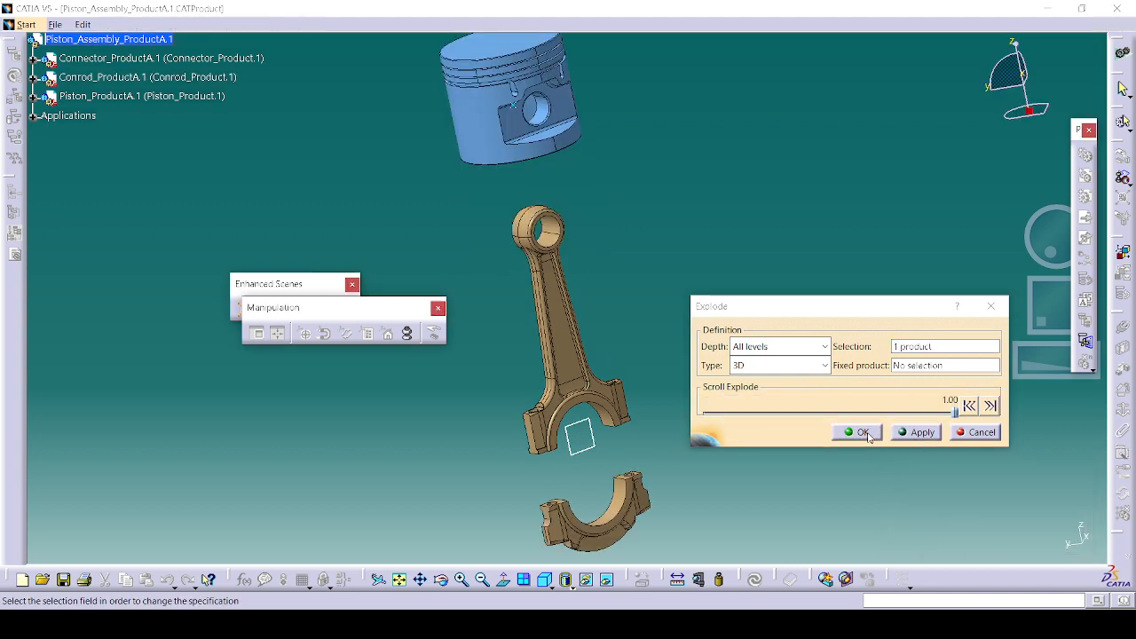
pyautogui.click(855, 432)
pyautogui.click(348, 309)
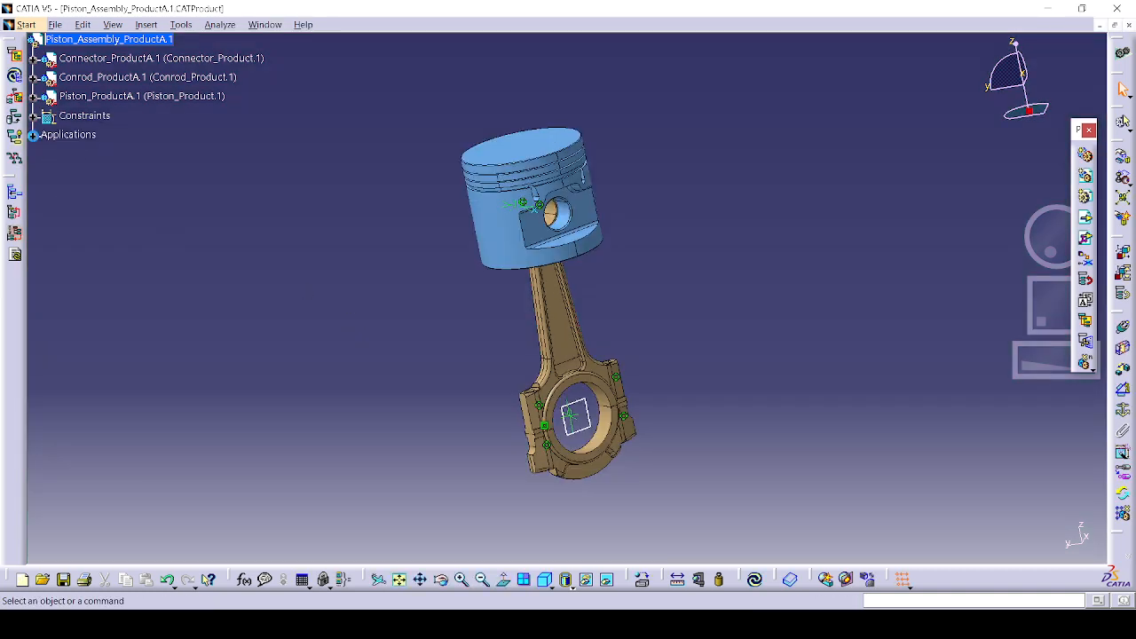
# Step: Reopen Scene.1 to check the exploded layout, exit it, and return to Drawing1
pyautogui.doubleClick(104, 176)
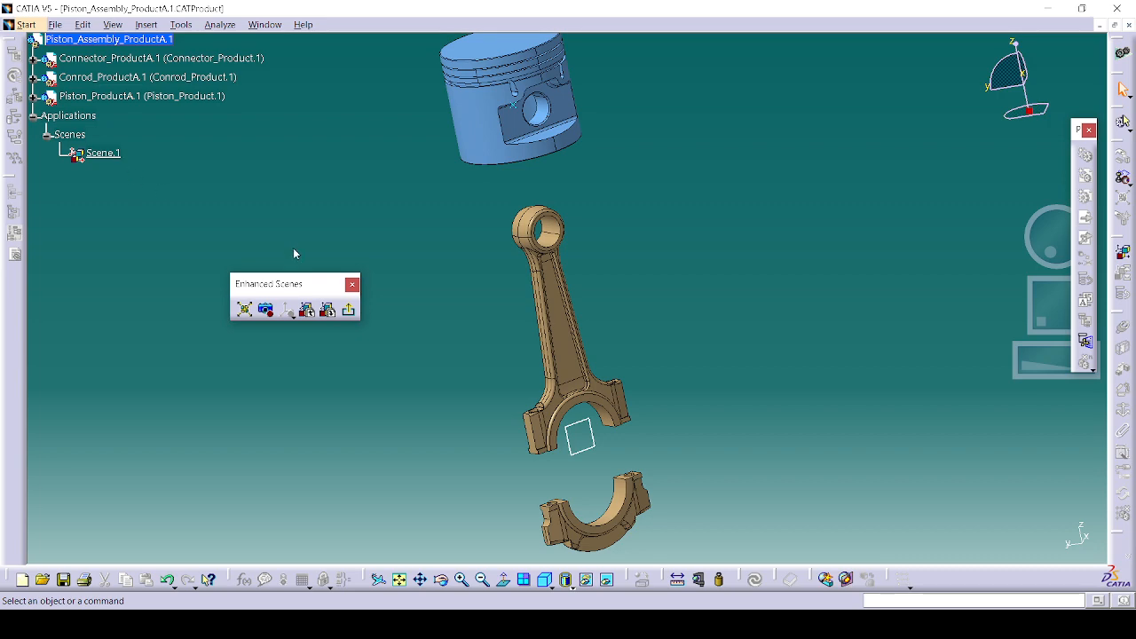
pyautogui.click(349, 310)
pyautogui.click(265, 24)
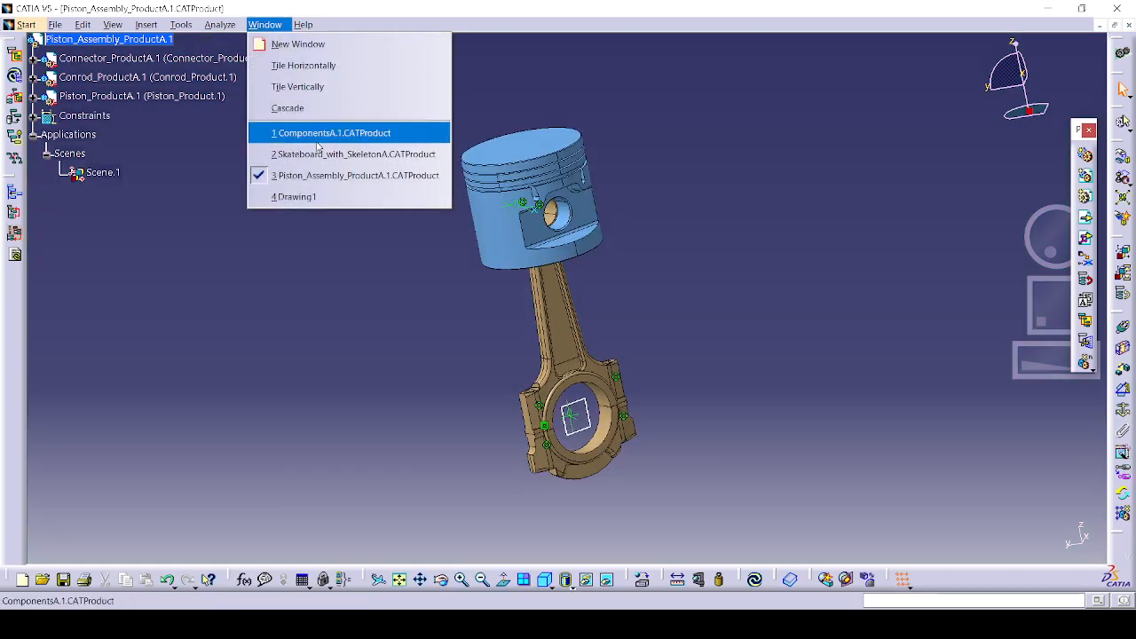
pyautogui.click(293, 195)
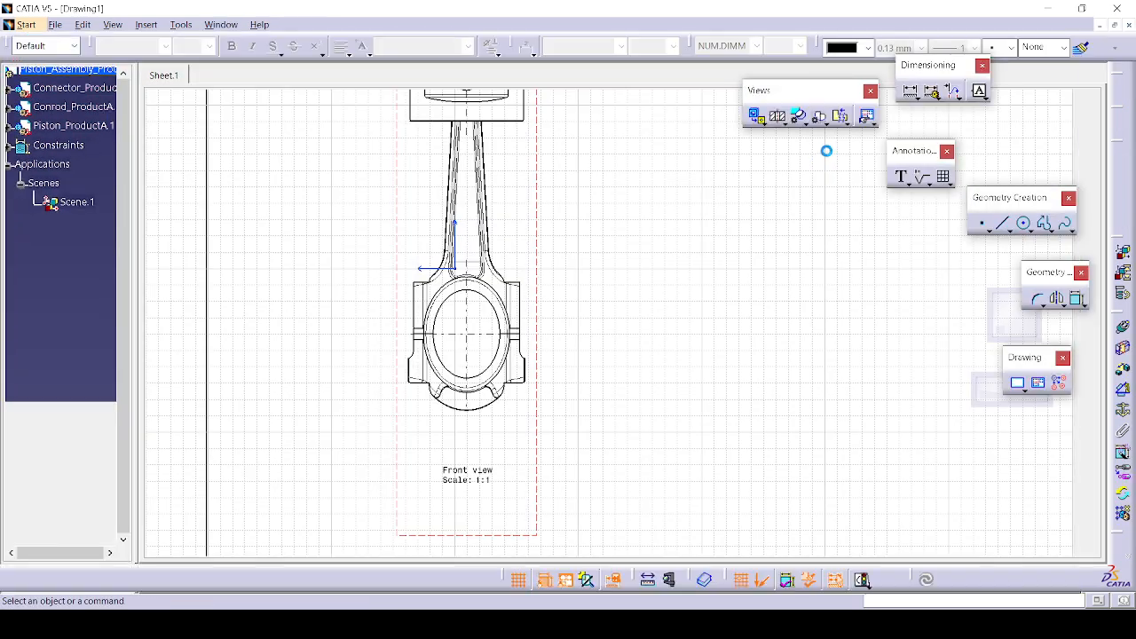
# Step: Place an isometric view of the piston assembly on the sheet beside the front view
pyautogui.click(761, 124)
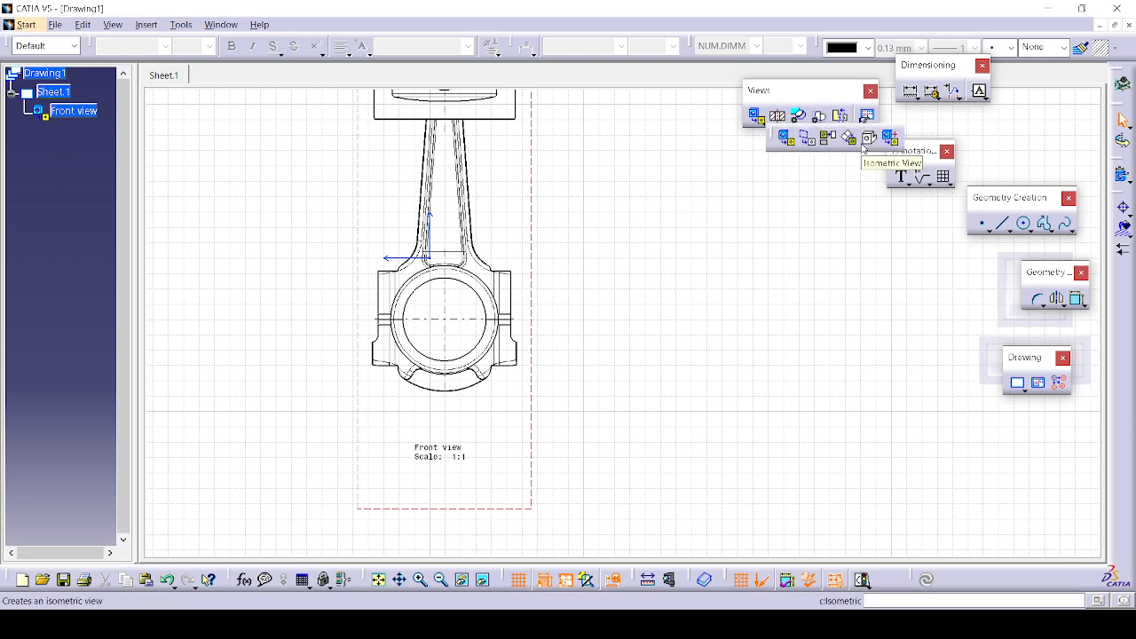
pyautogui.click(859, 146)
pyautogui.click(221, 24)
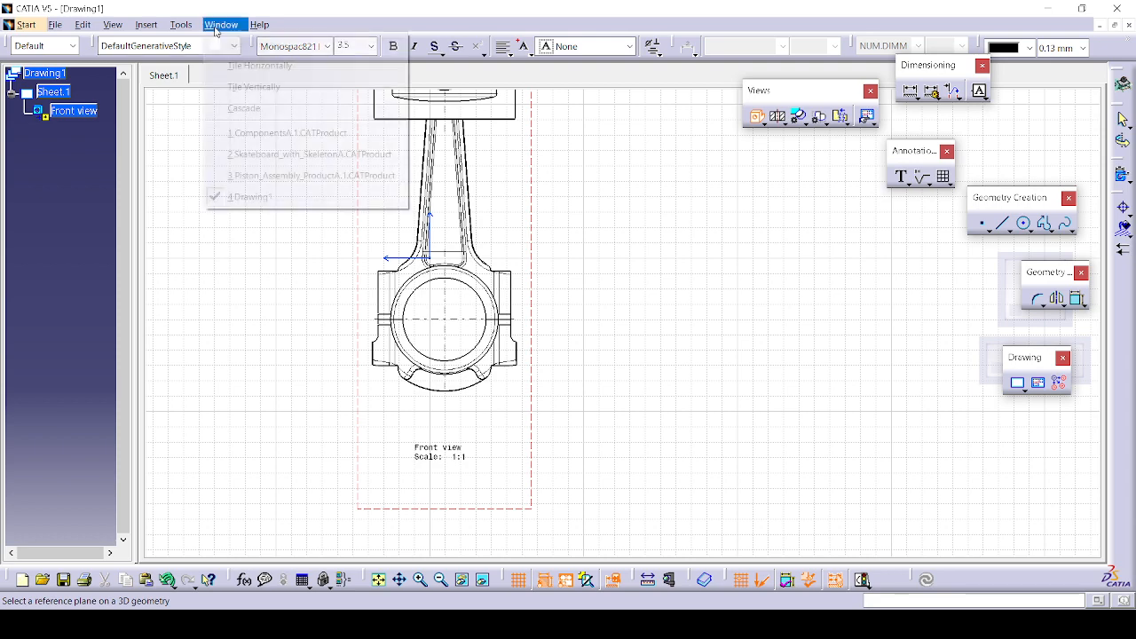
pyautogui.click(285, 175)
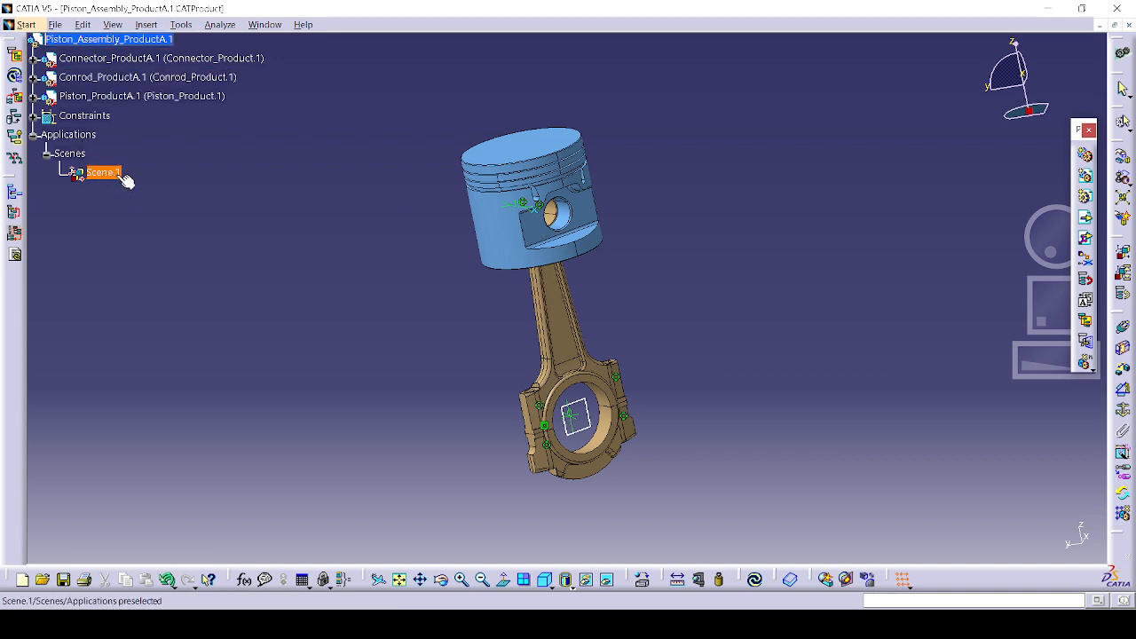
pyautogui.rightClick(102, 172)
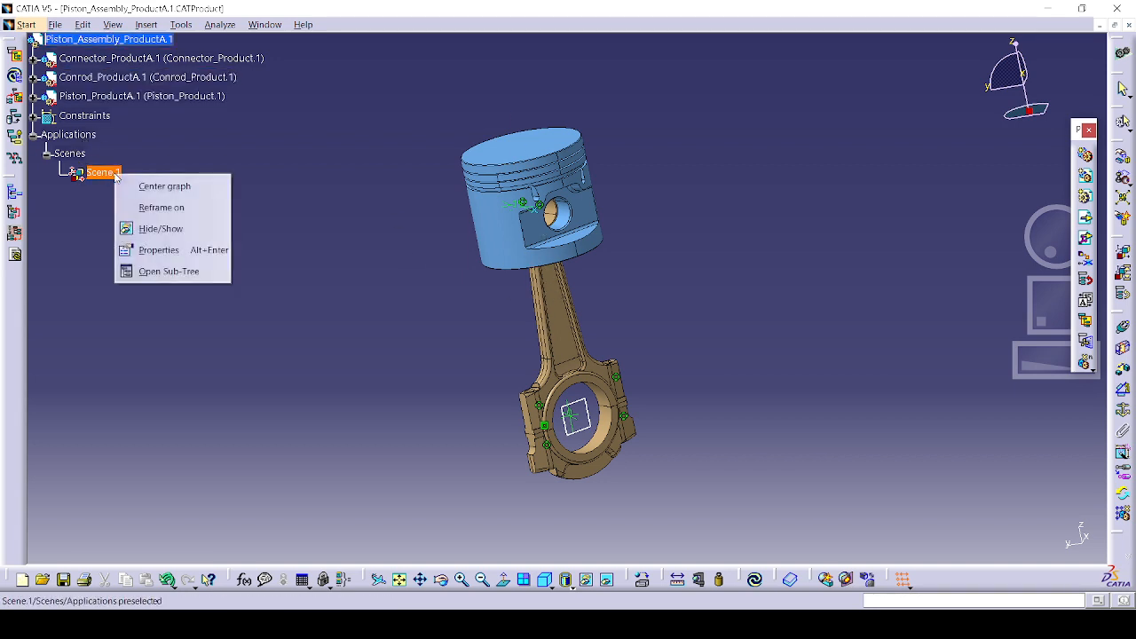
pyautogui.click(164, 248)
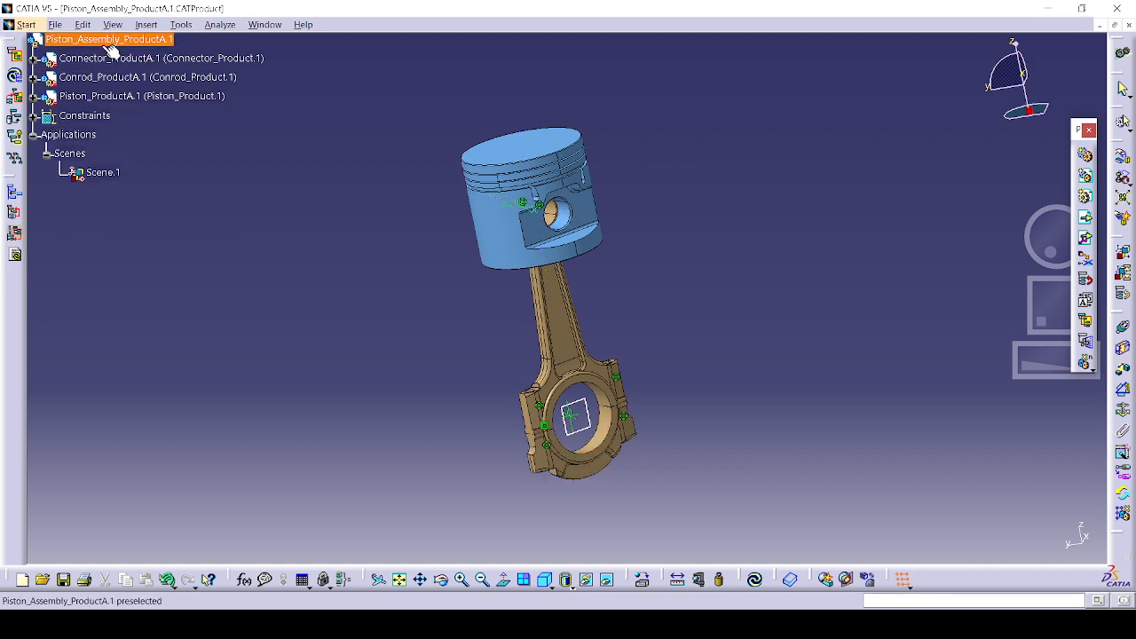
pyautogui.click(585, 429)
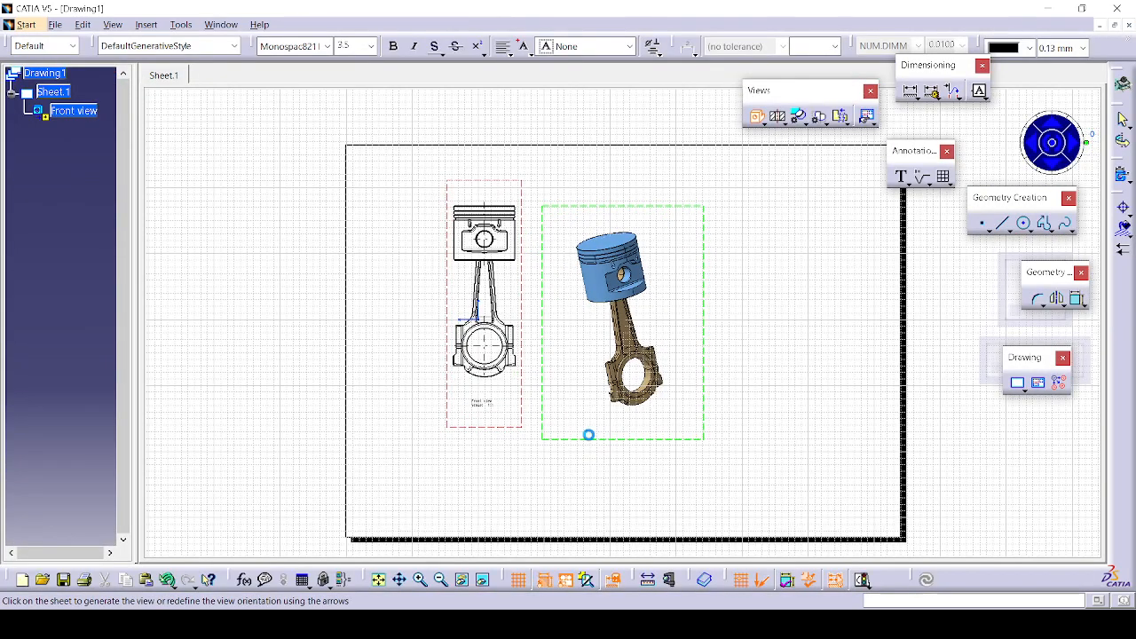
pyautogui.click(589, 435)
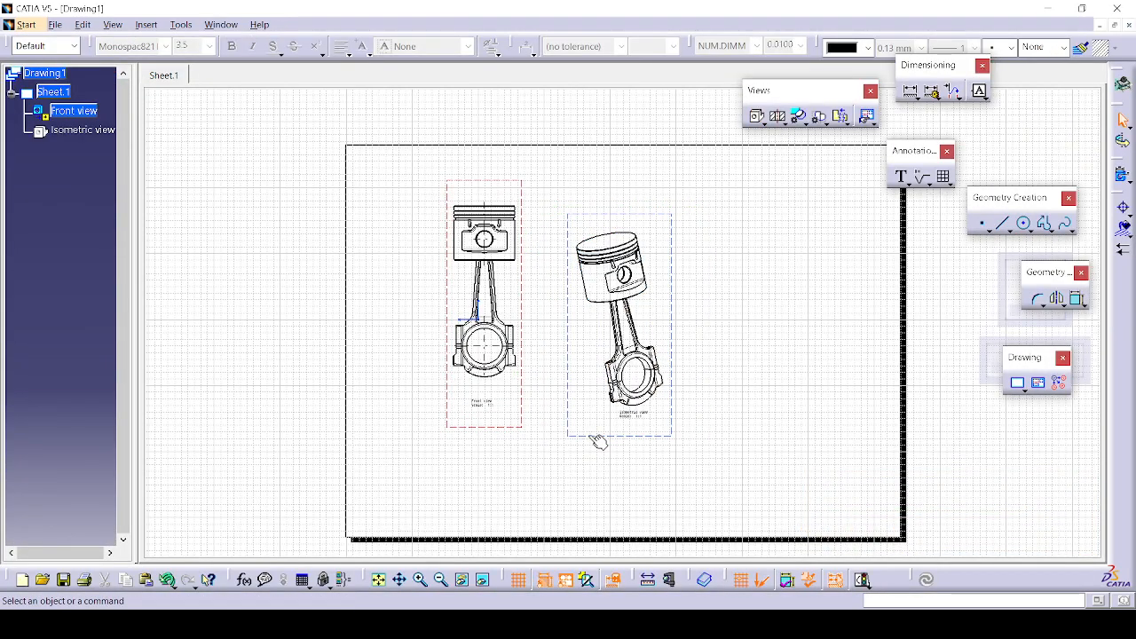
# Step: Make the isometric view's settings the default and return to the 3D piston assembly
pyautogui.rightClick(598, 441)
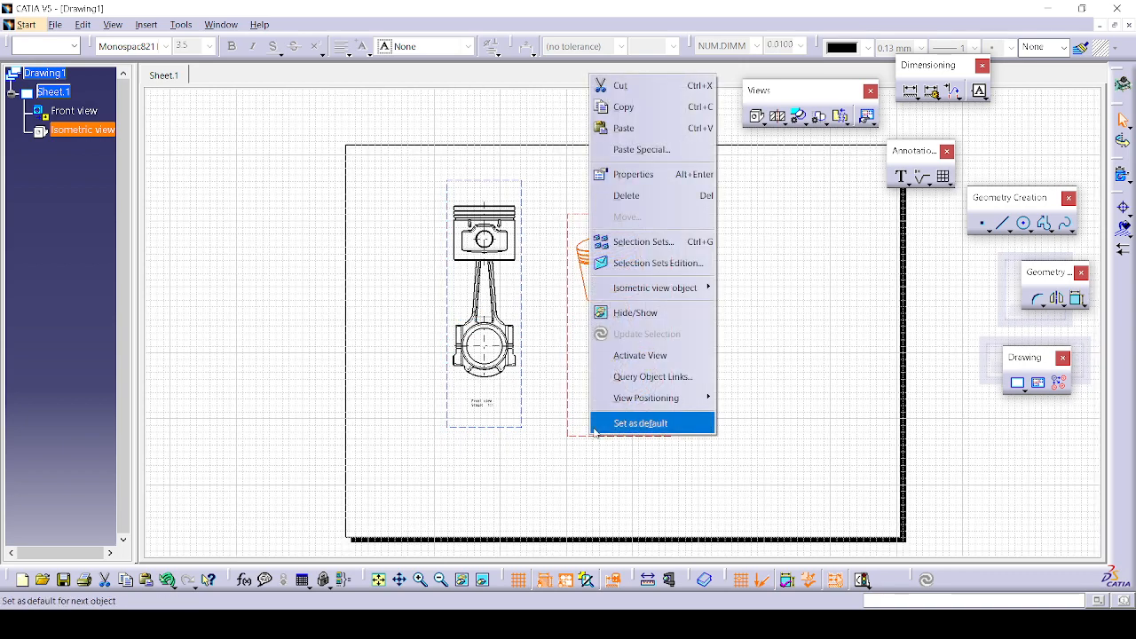
pyautogui.click(622, 462)
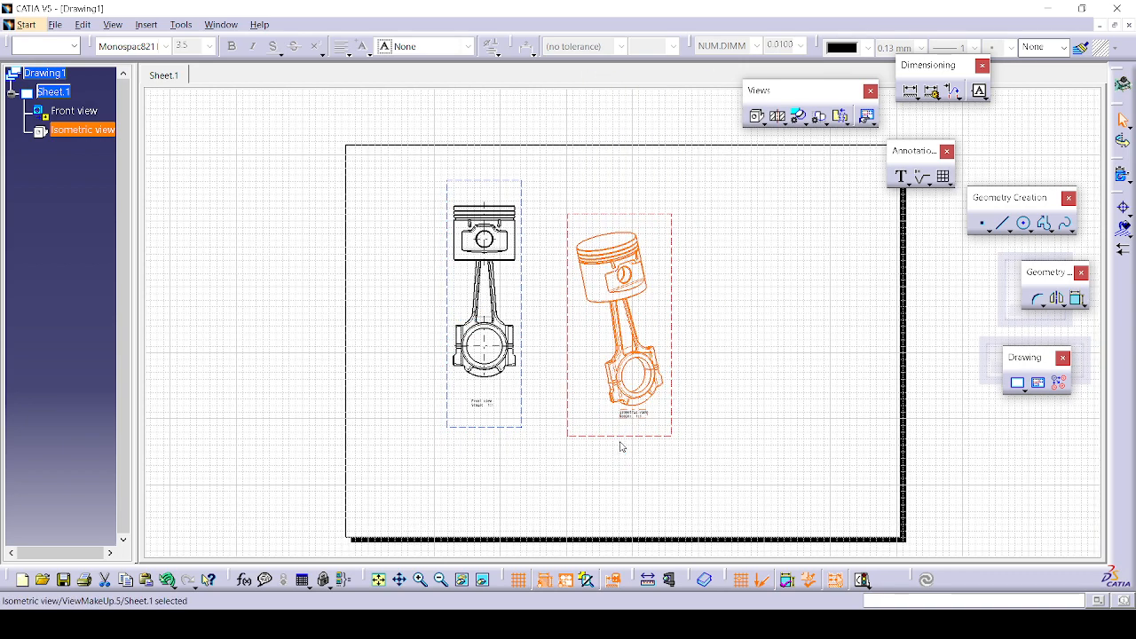
pyautogui.click(767, 333)
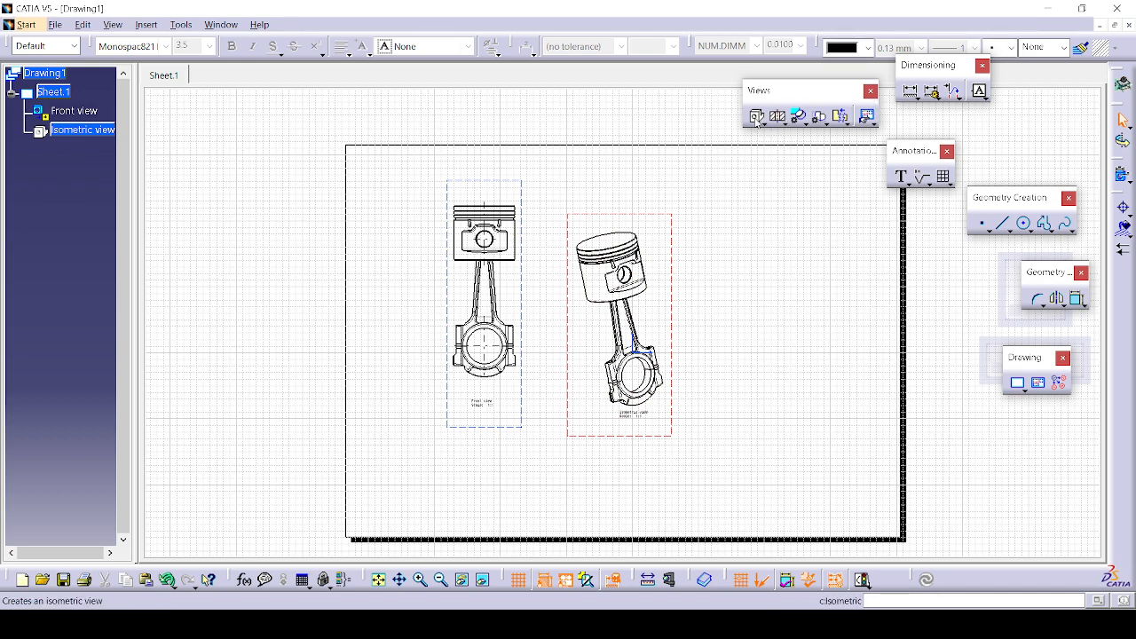
pyautogui.click(220, 23)
pyautogui.click(244, 172)
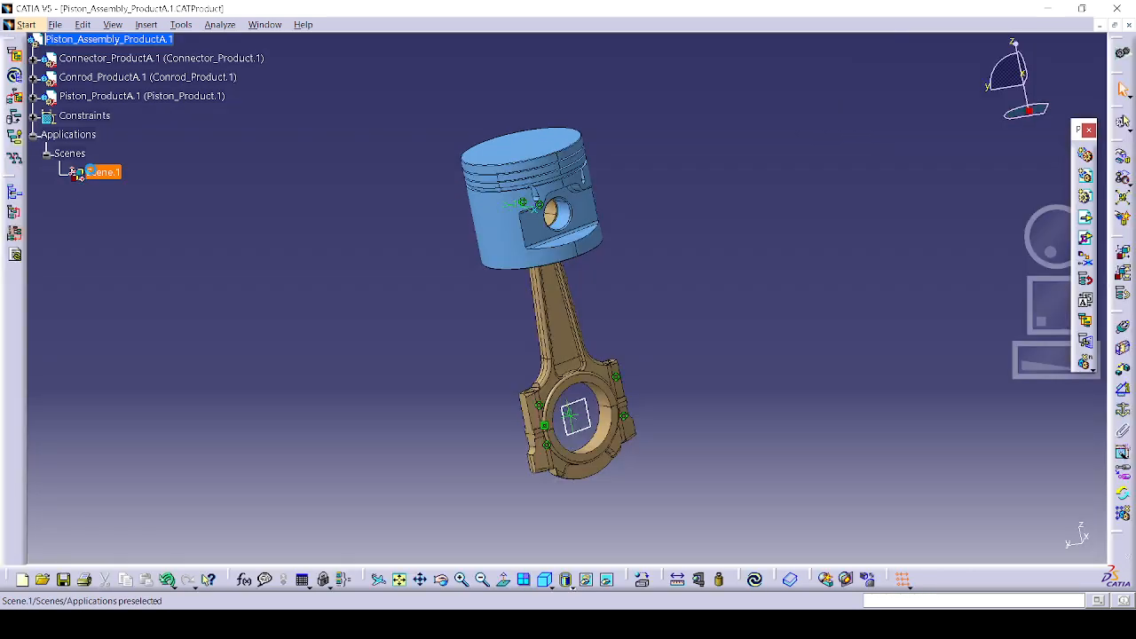
pyautogui.doubleClick(96, 172)
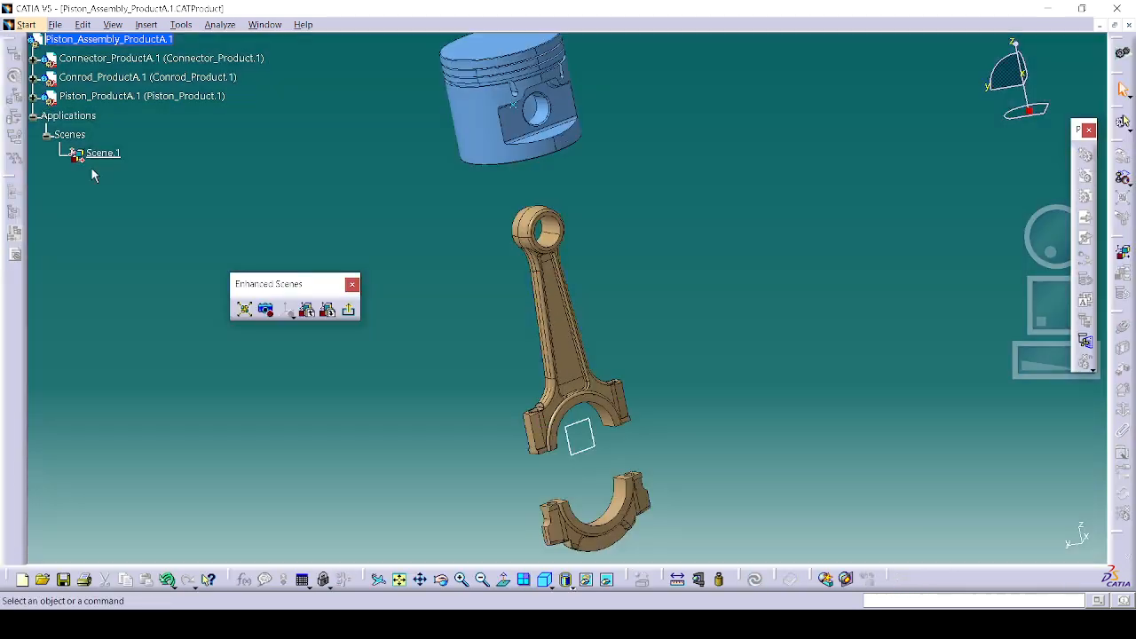
pyautogui.click(271, 25)
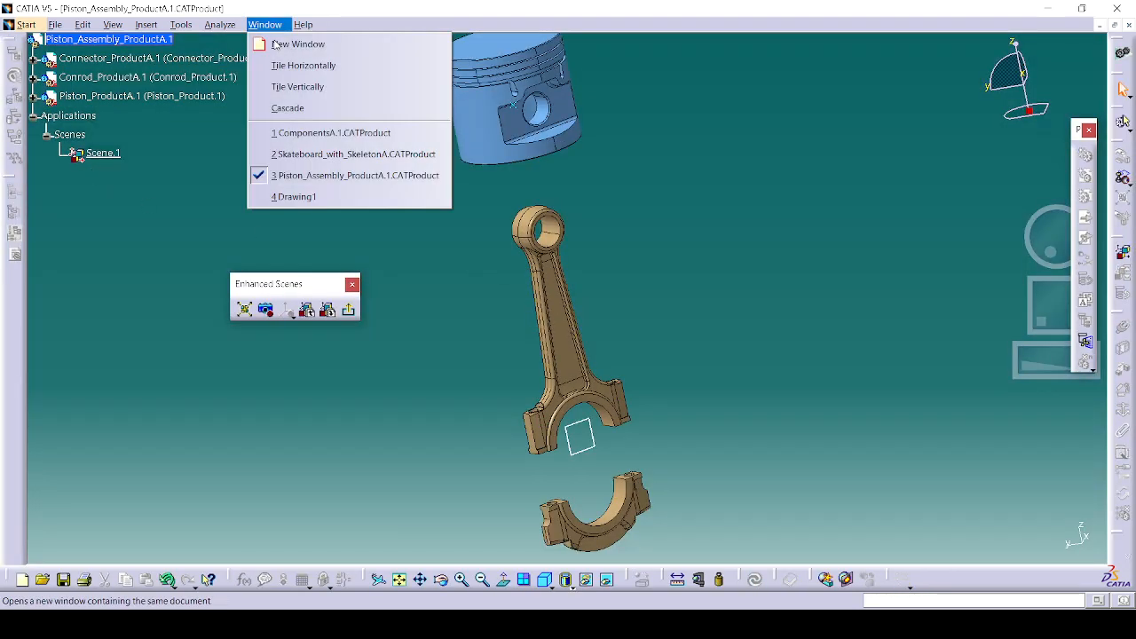
pyautogui.click(305, 197)
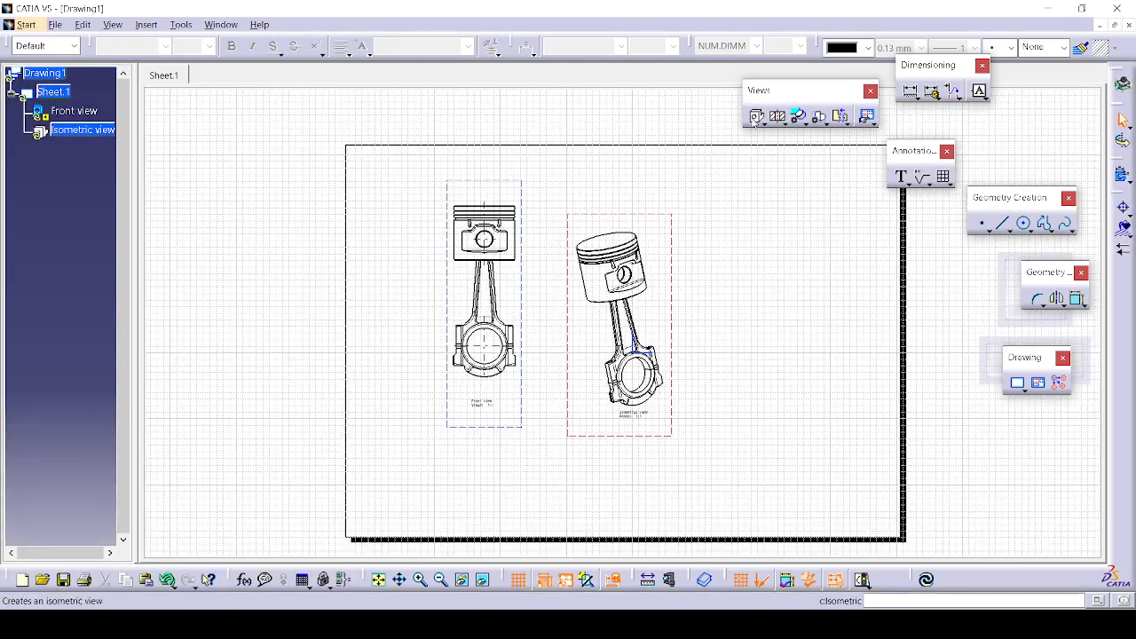
pyautogui.click(221, 25)
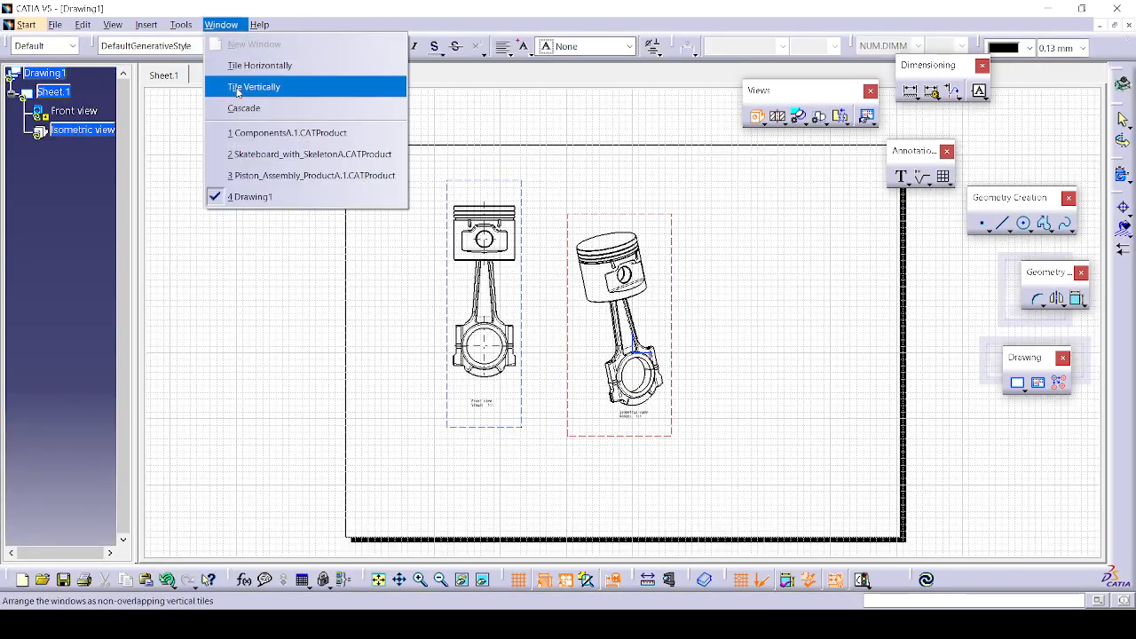
pyautogui.click(258, 176)
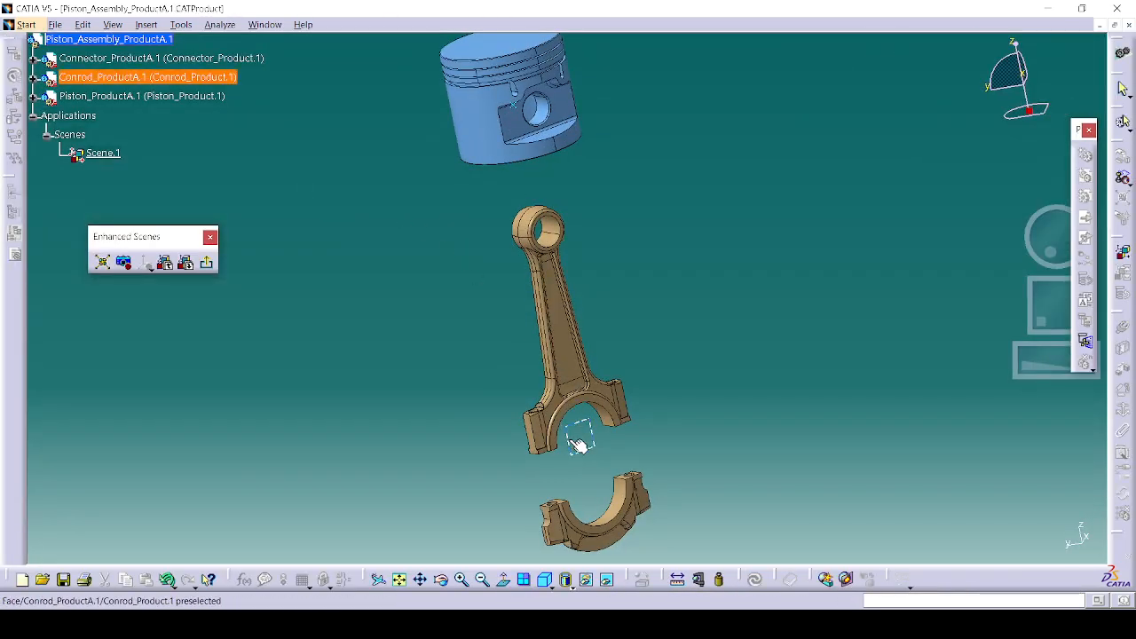
pyautogui.click(575, 437)
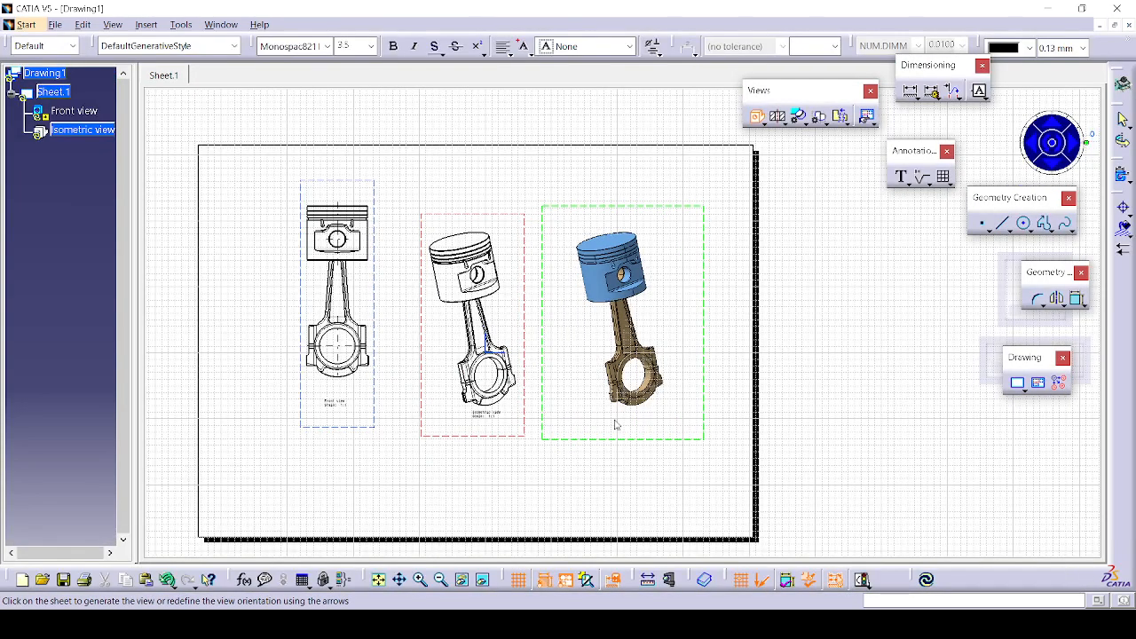
pyautogui.click(606, 440)
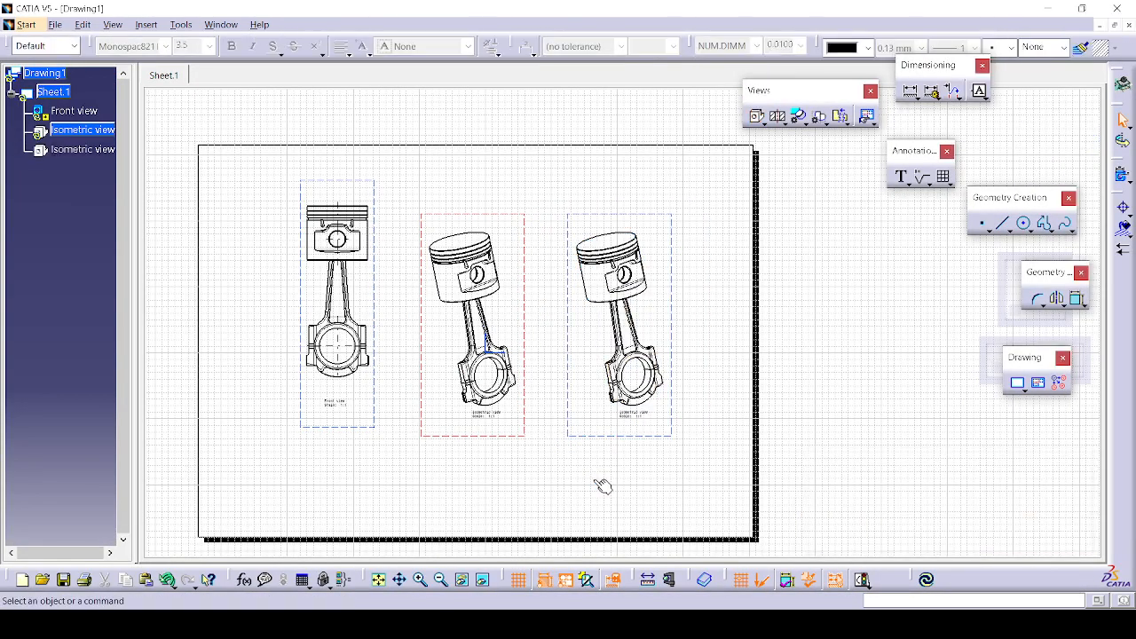
pyautogui.click(598, 436)
pyautogui.rightClick(598, 448)
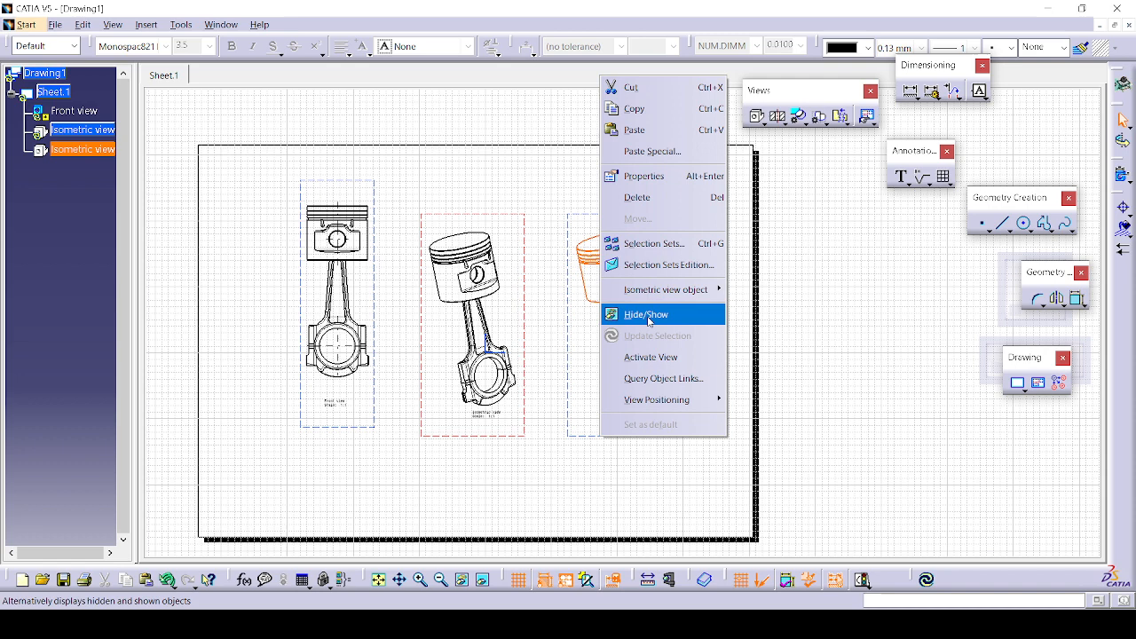
pyautogui.click(650, 200)
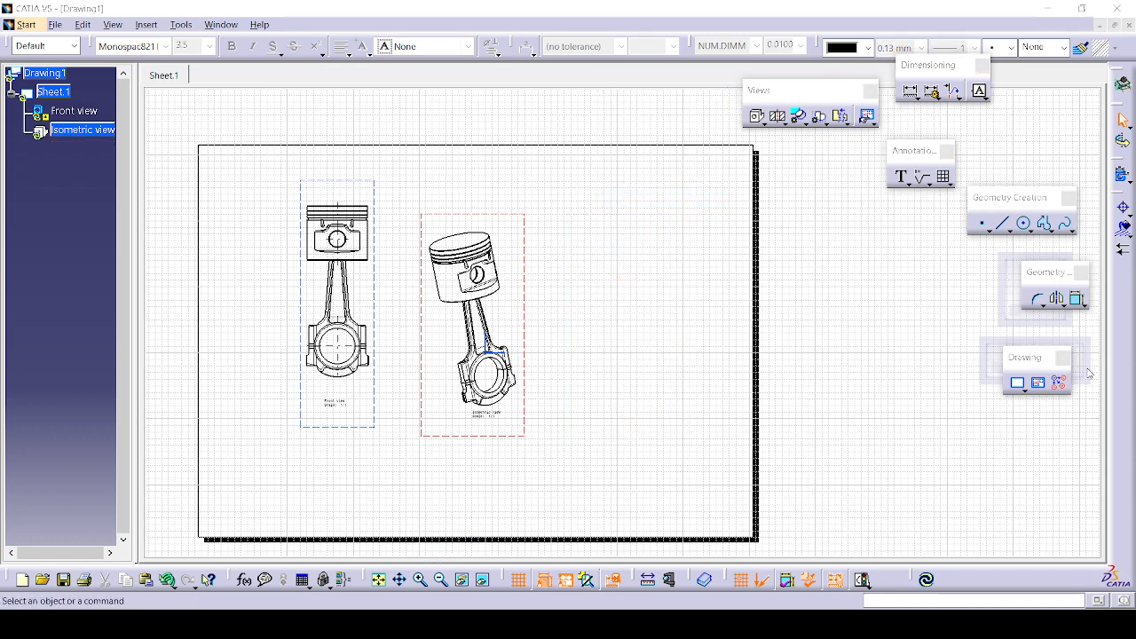
pyautogui.moveTo(1084, 474); pyautogui.dragTo(1088, 471, button='middle')
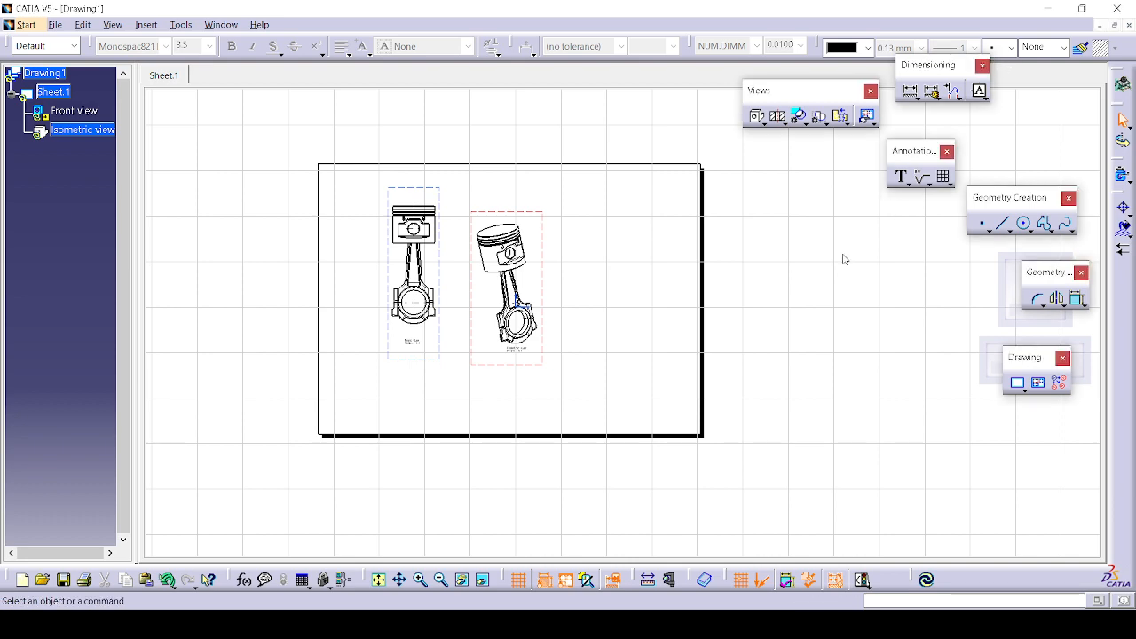
pyautogui.click(221, 24)
pyautogui.click(266, 174)
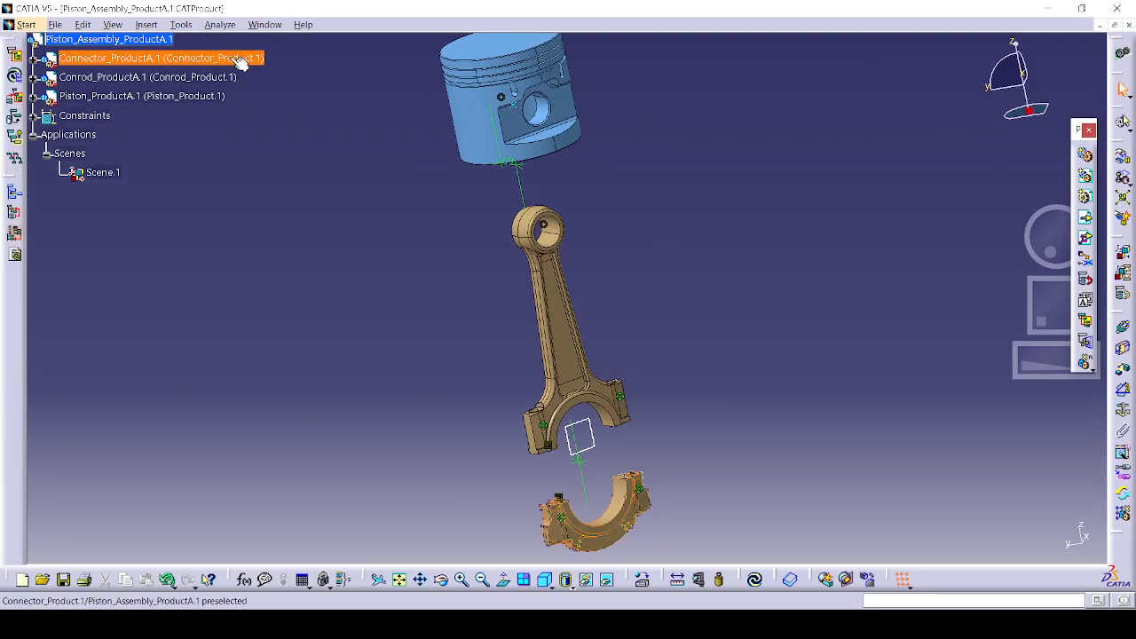
# Step: From the piston assembly, place an exploded isometric view of piston, conrod and cap right of the first isometric
pyautogui.click(265, 24)
pyautogui.click(302, 196)
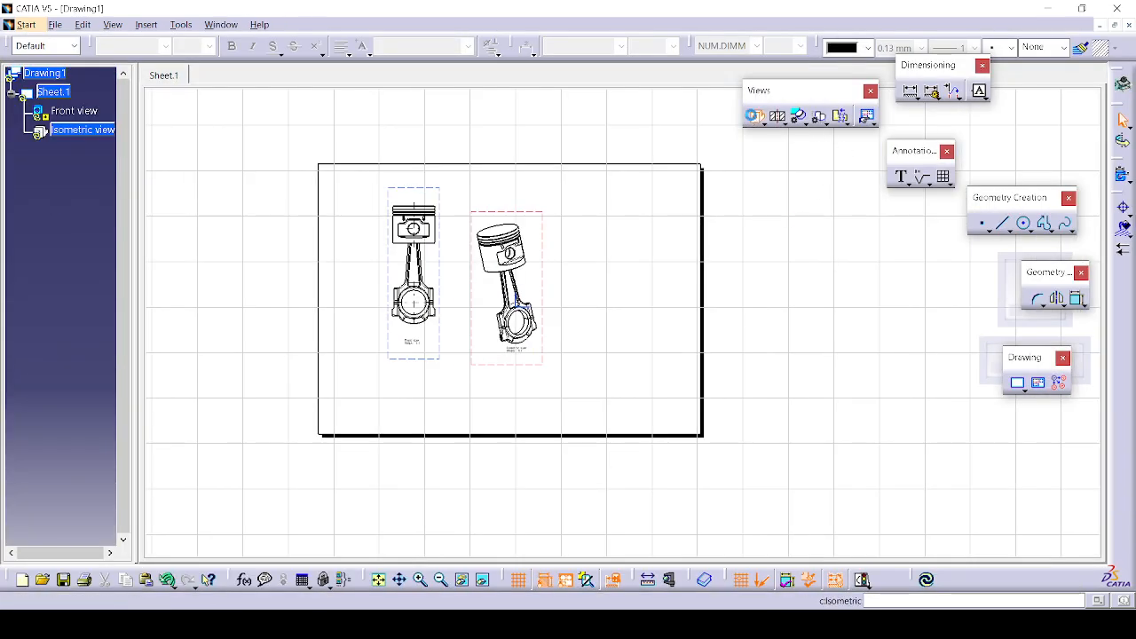
pyautogui.click(221, 24)
pyautogui.click(302, 175)
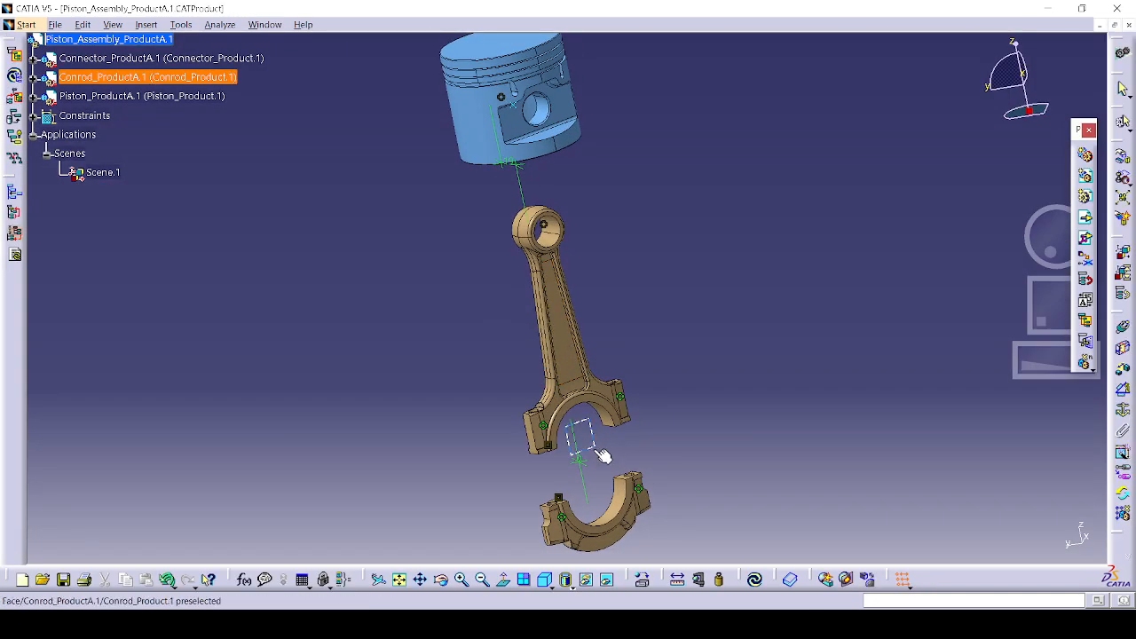
pyautogui.click(602, 455)
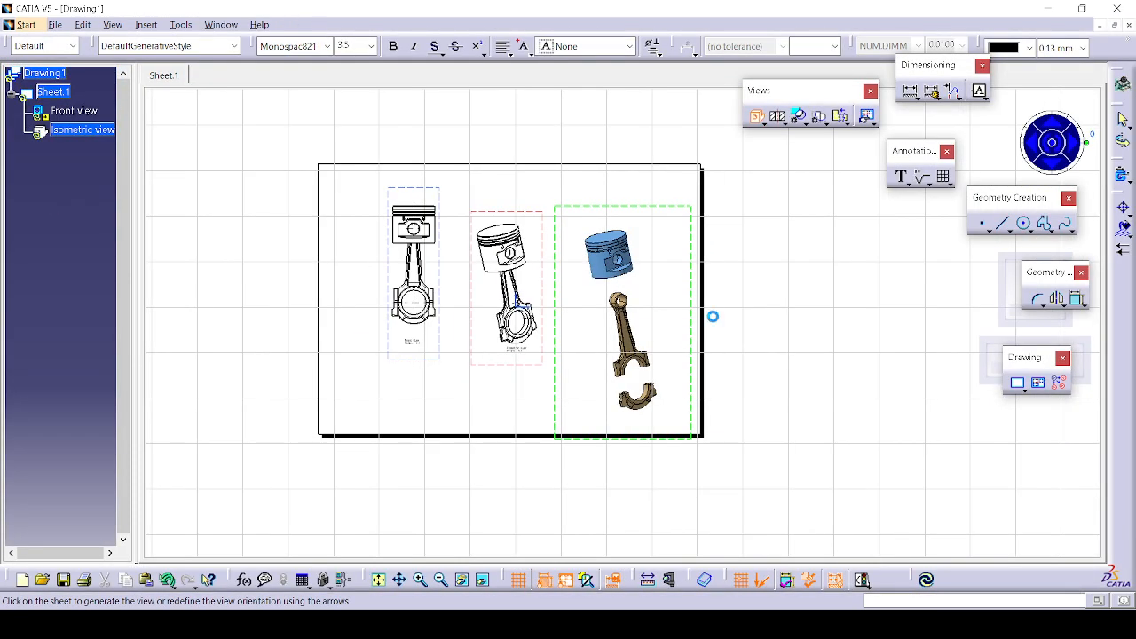
pyautogui.click(714, 317)
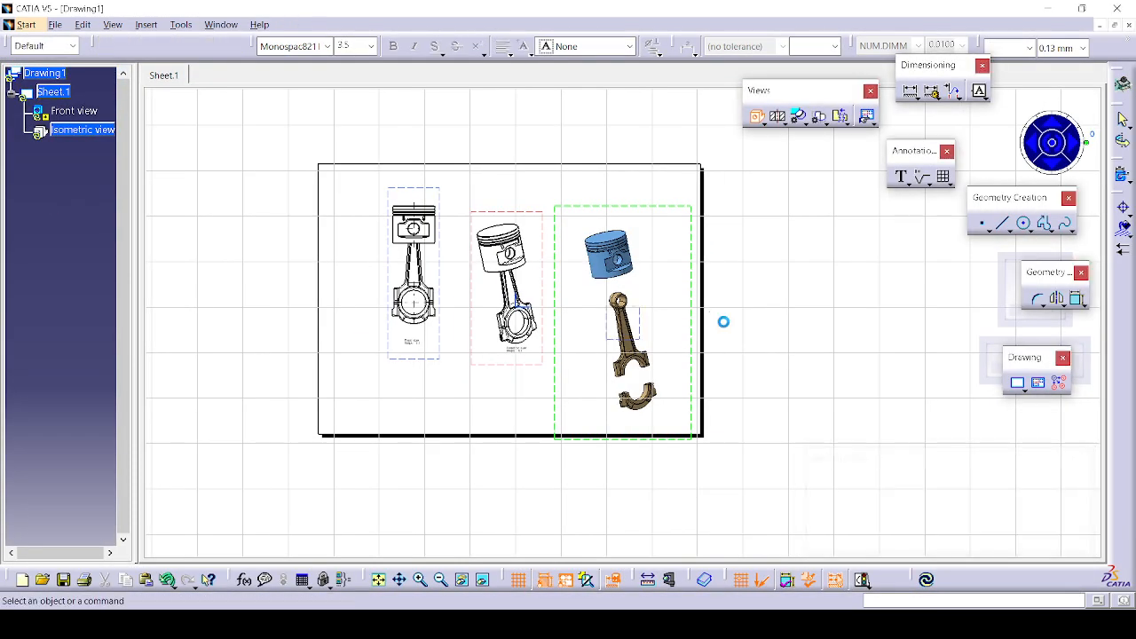
pyautogui.moveTo(720, 418)
pyautogui.mouseDown(button='middle')
pyautogui.moveTo(731, 385)
pyautogui.moveTo(602, 384)
pyautogui.mouseUp(button='middle')
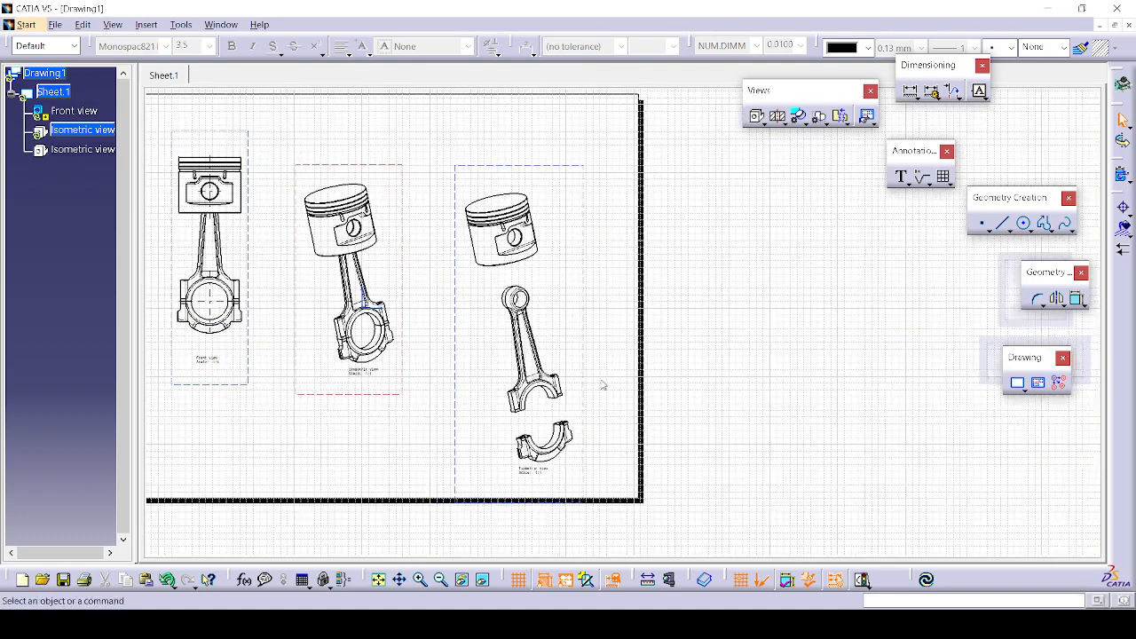
pyautogui.click(582, 282)
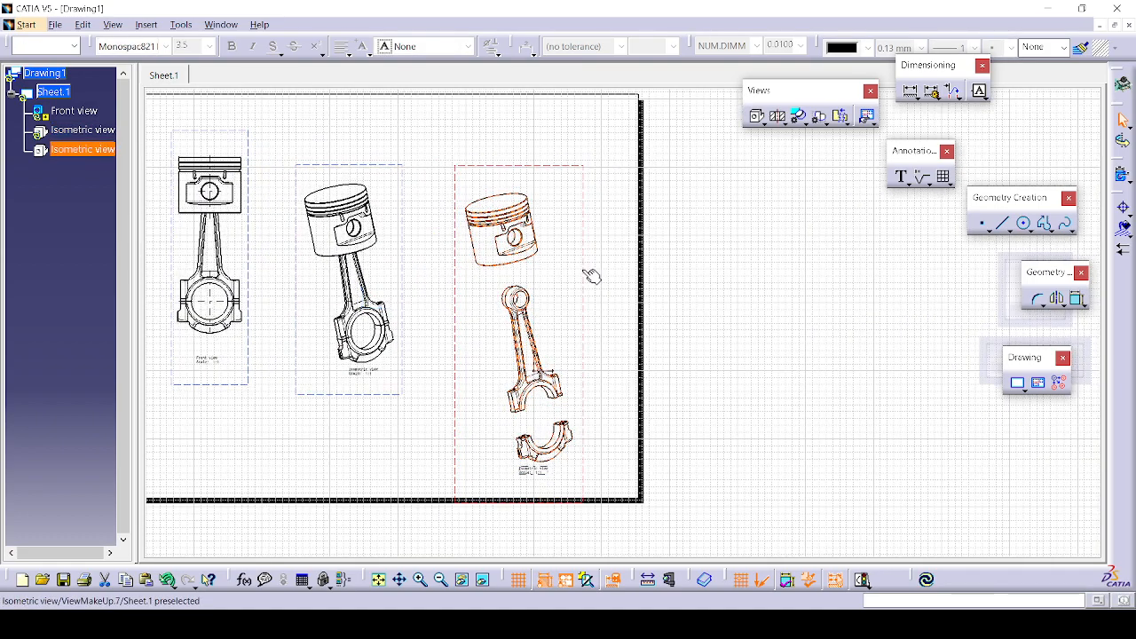
pyautogui.click(710, 284)
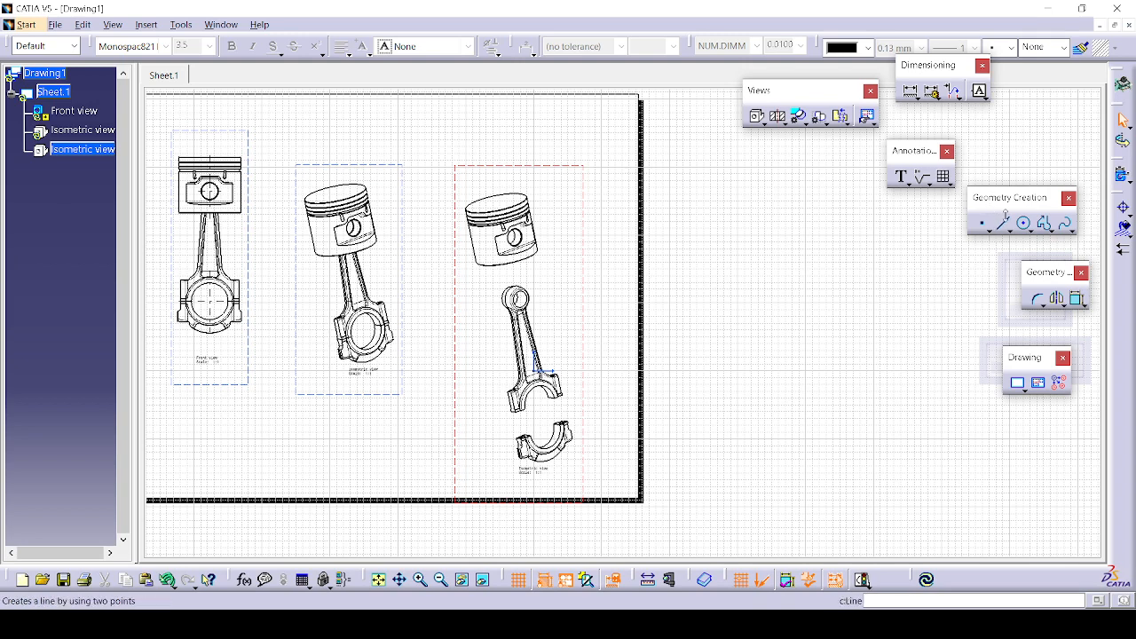
# Step: Start a balloon on the top piston, then cancel it without placing it
pyautogui.click(910, 186)
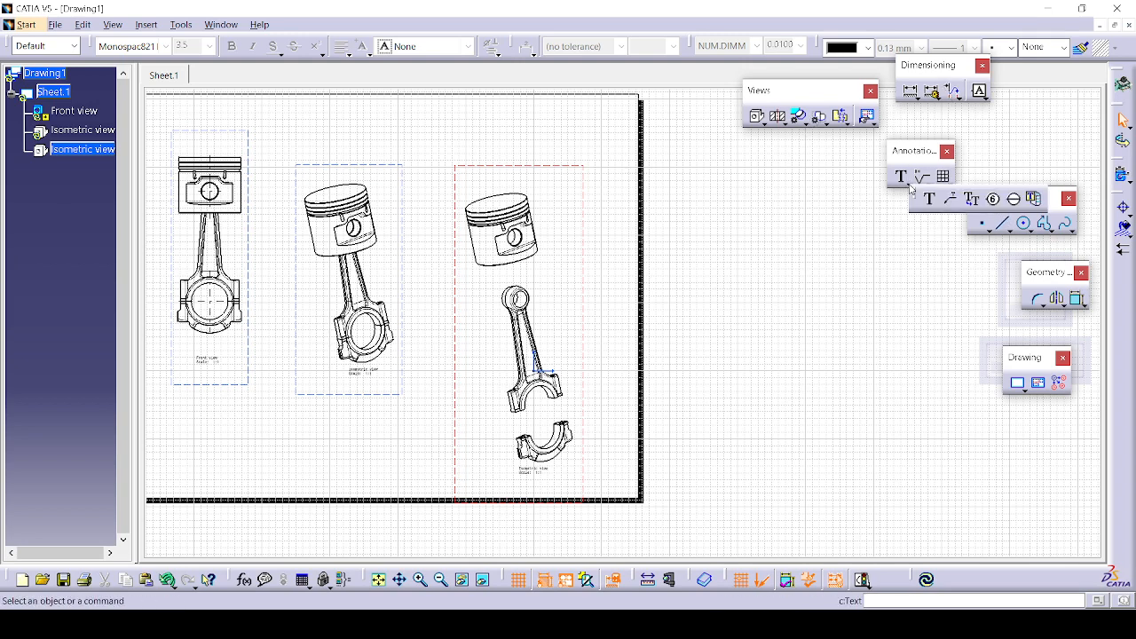
pyautogui.click(992, 199)
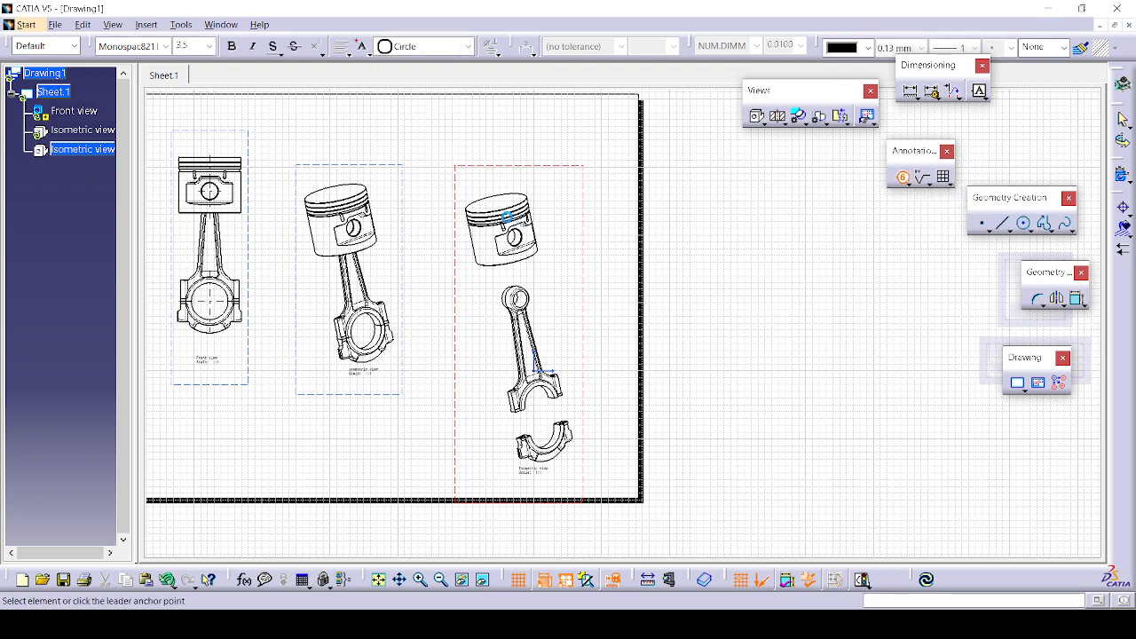
pyautogui.click(519, 199)
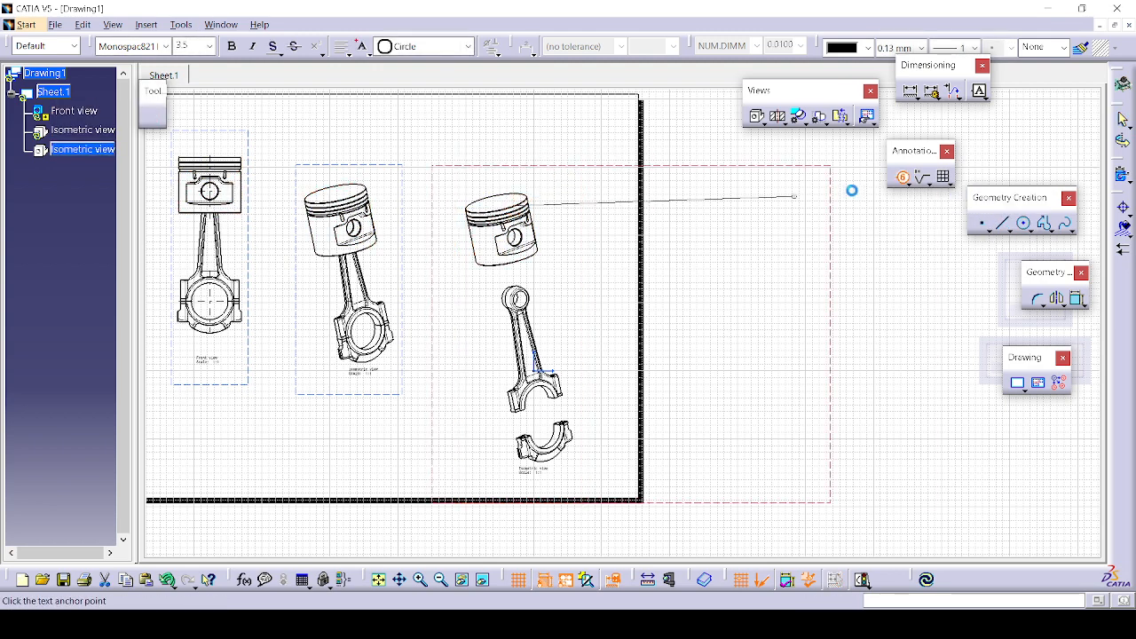
pyautogui.press('Escape')
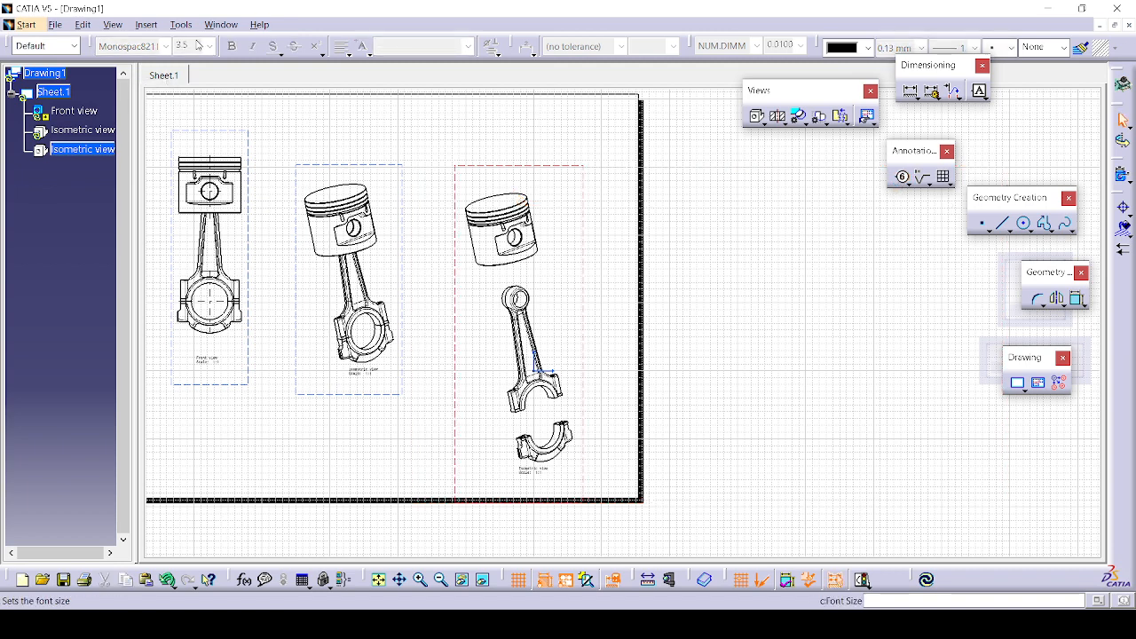
# Step: Try Balloon generation, dismiss the error, and bring the Piston_Assembly_ProductA.1 window forward
pyautogui.click(147, 24)
pyautogui.moveTo(181, 133)
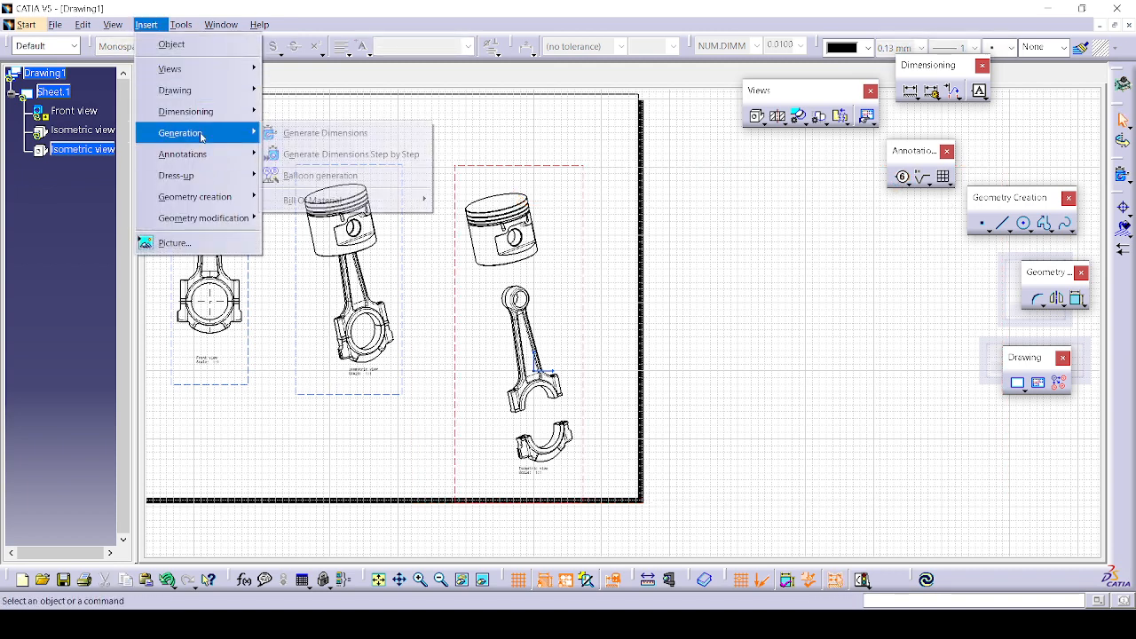
pyautogui.click(335, 176)
pyautogui.click(668, 345)
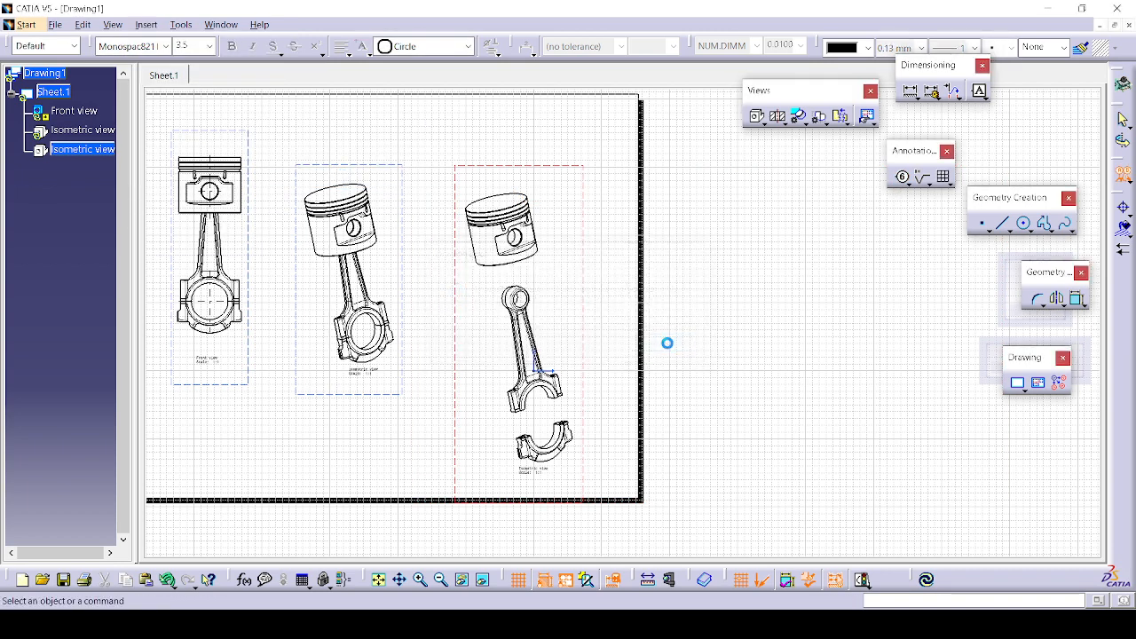
pyautogui.click(210, 27)
pyautogui.click(243, 174)
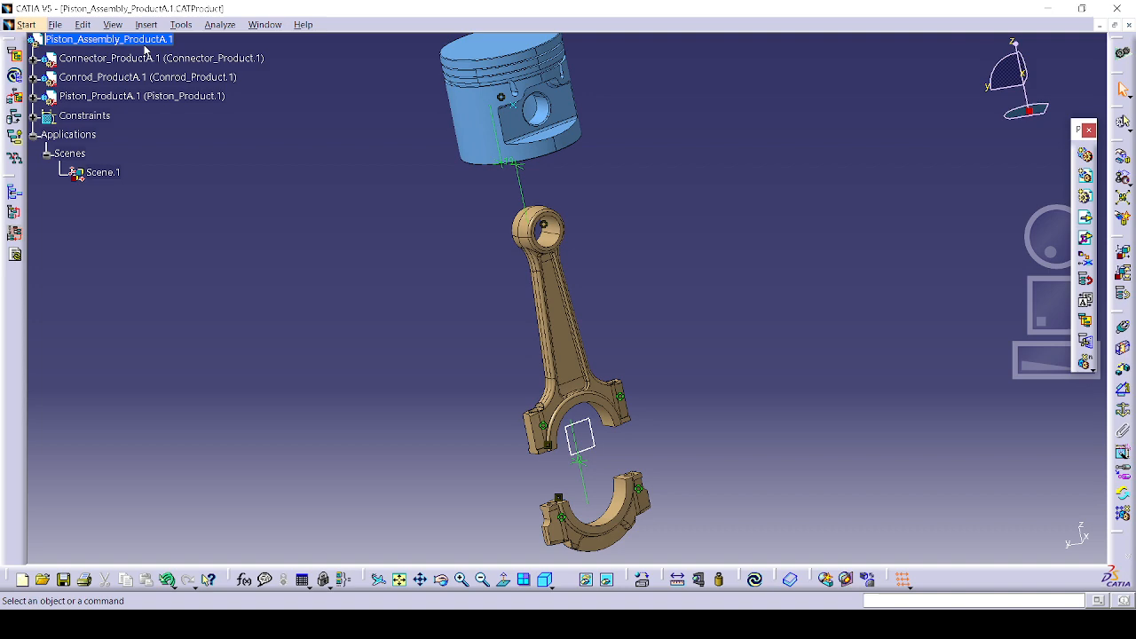
# Step: Display the root product's Bill of Material report, then close it
pyautogui.click(142, 39)
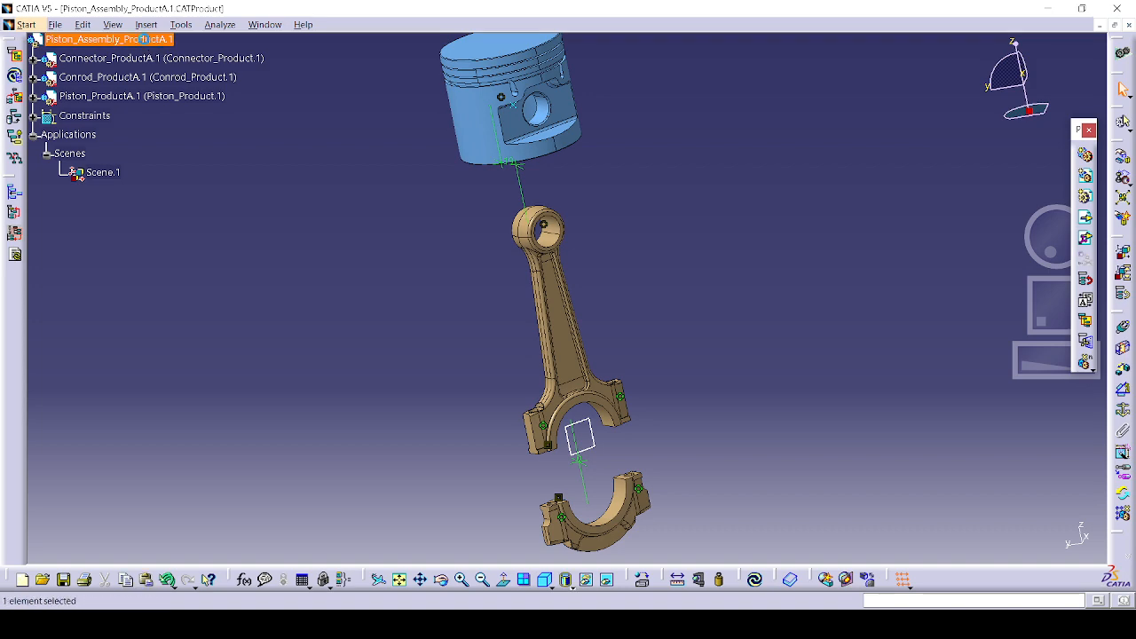
pyautogui.click(206, 27)
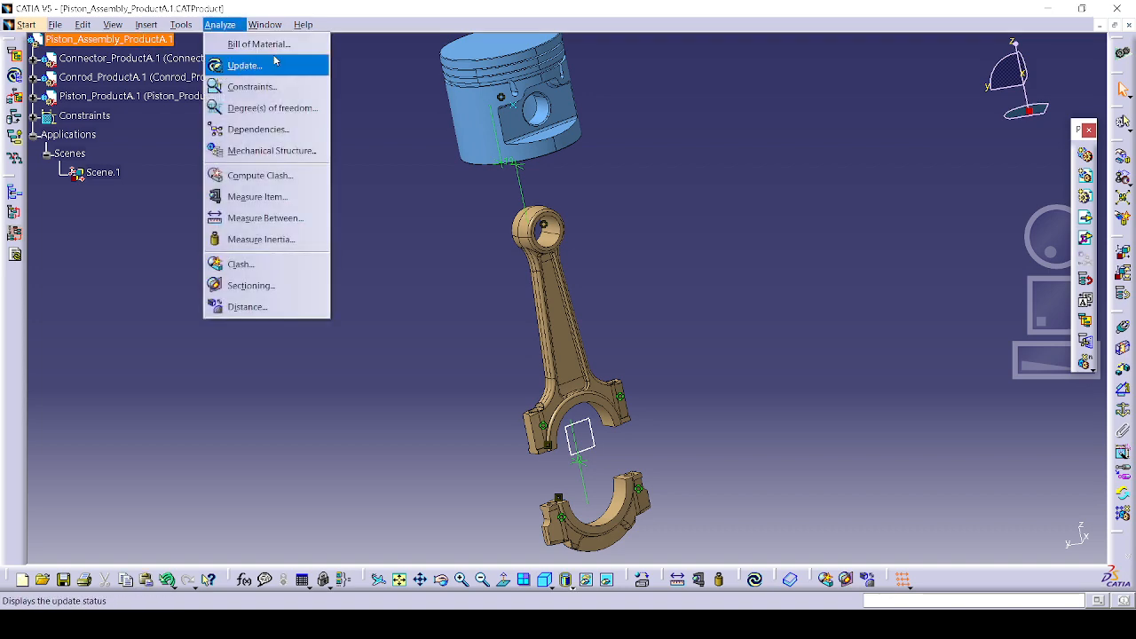
pyautogui.click(259, 44)
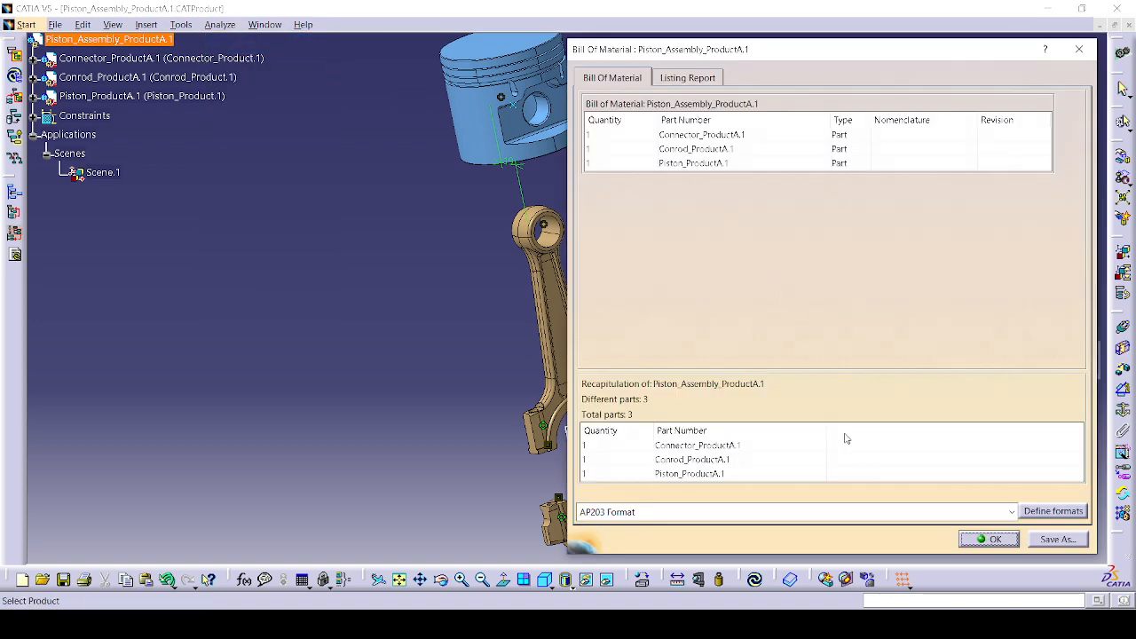
pyautogui.click(979, 543)
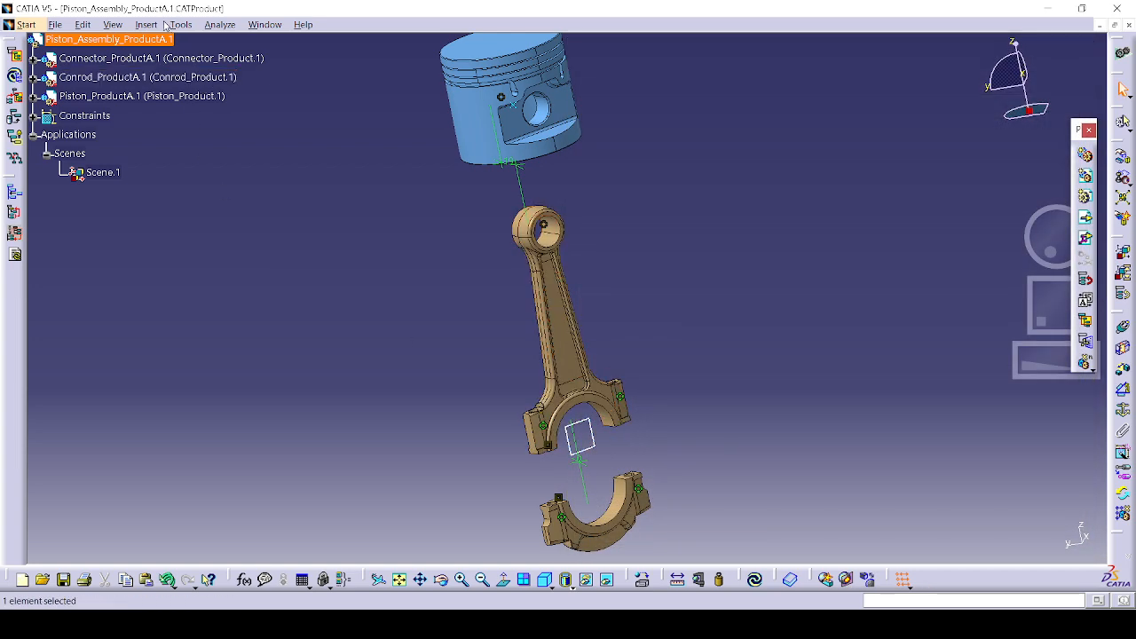
# Step: Generate Integer numbering for all assembly components and return to Drawing1
pyautogui.click(147, 24)
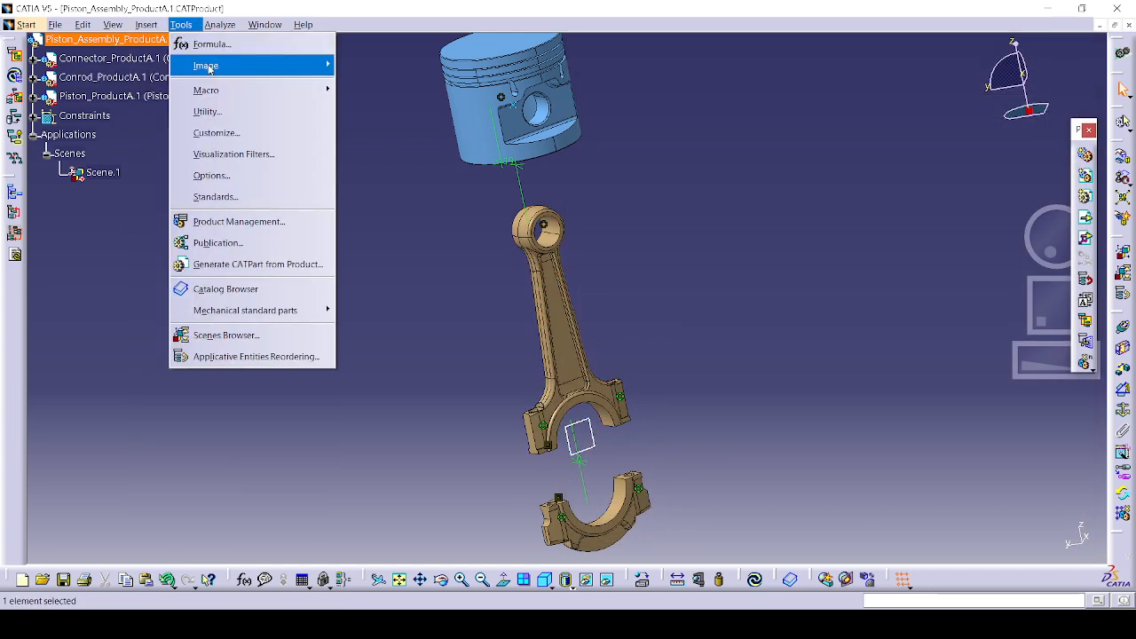
pyautogui.moveTo(220, 32)
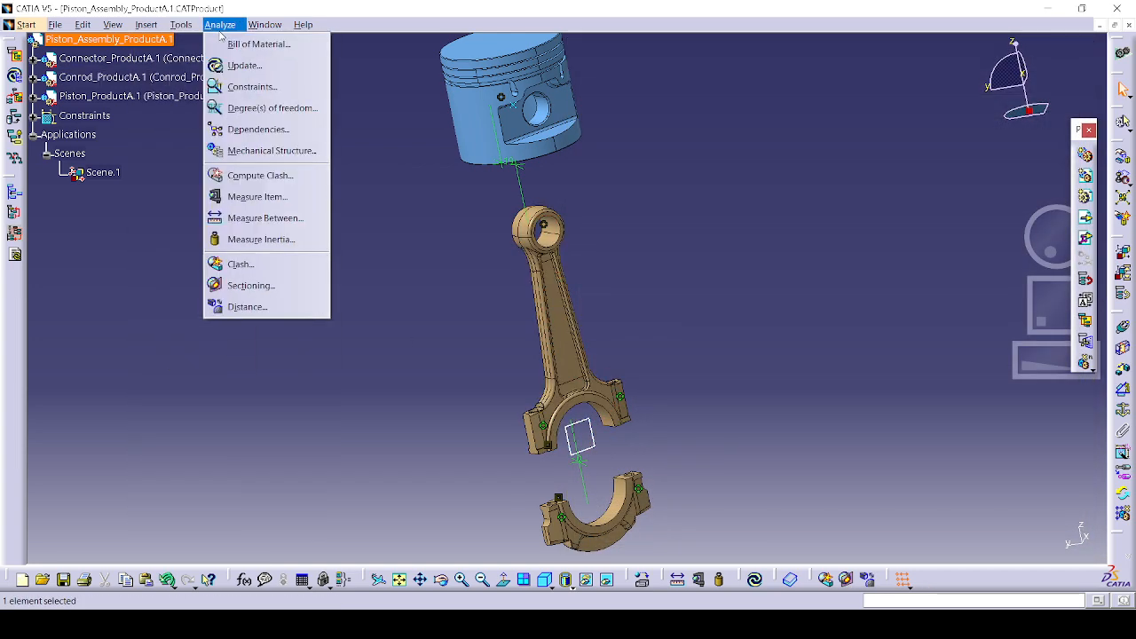
pyautogui.moveTo(255, 33)
pyautogui.click(956, 257)
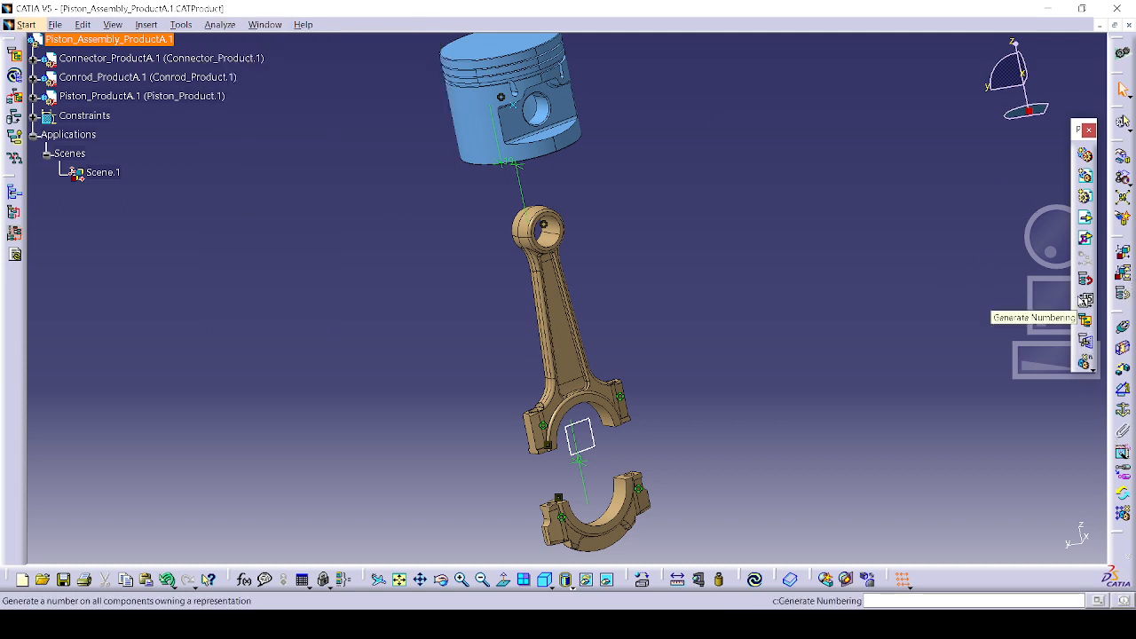
pyautogui.click(1085, 301)
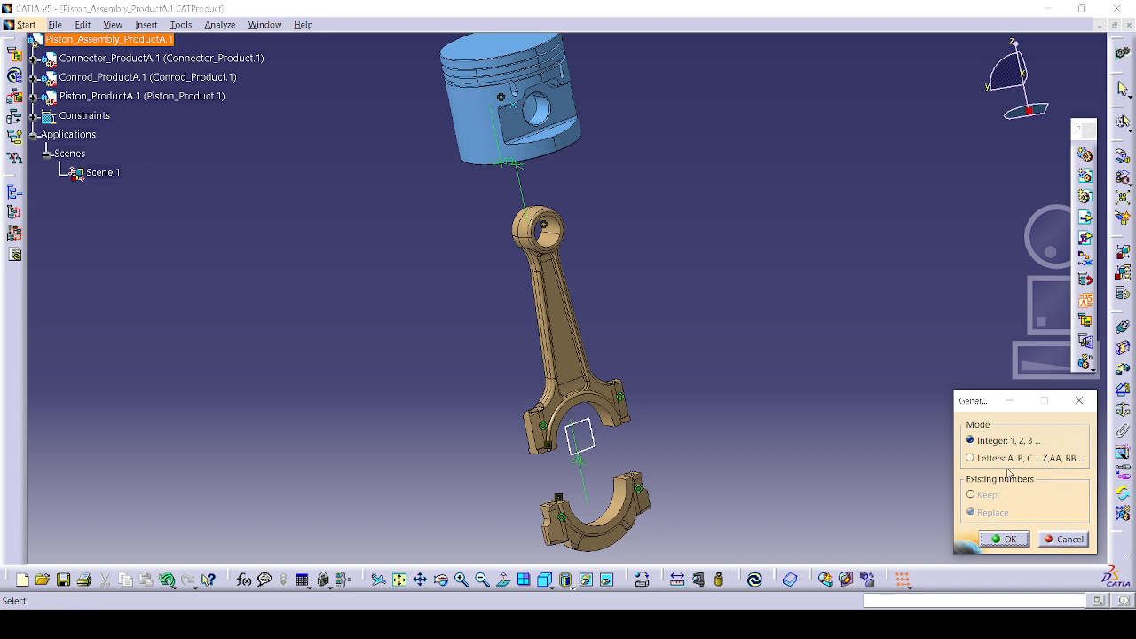
pyautogui.click(1003, 538)
pyautogui.click(266, 24)
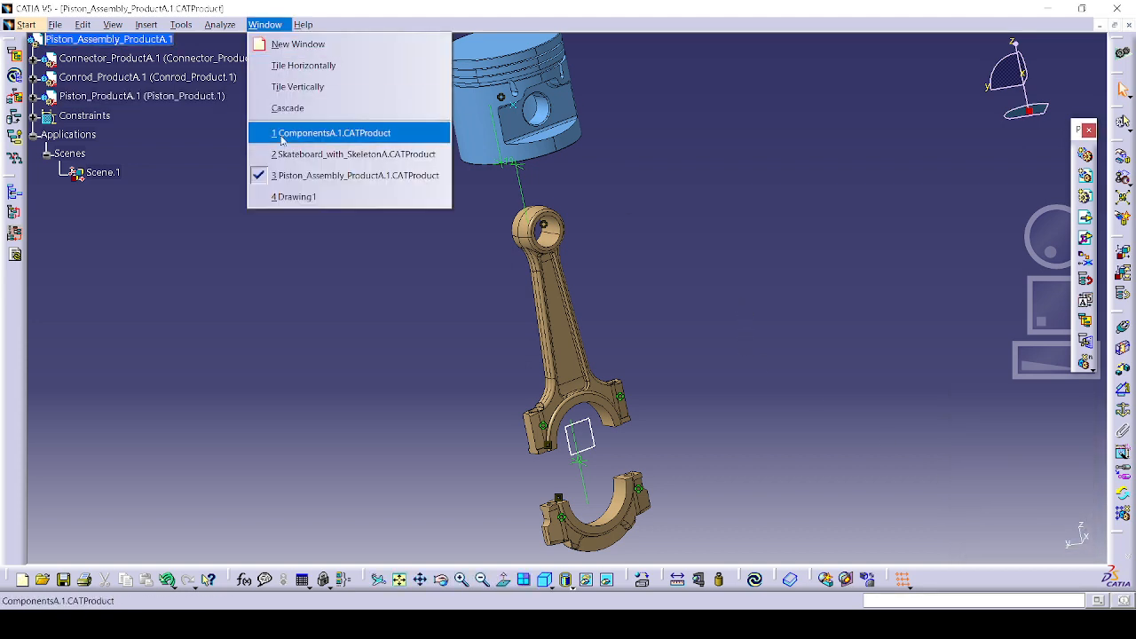
pyautogui.click(293, 196)
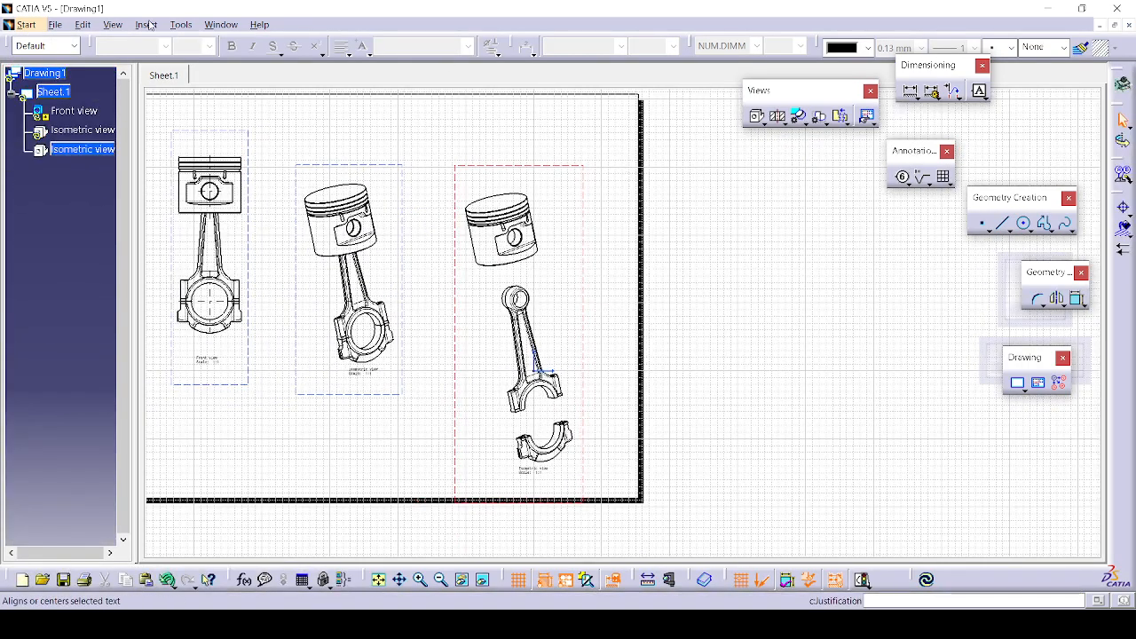
# Step: Generate numbered balloons on the exploded isometric view and zoom in to check them
pyautogui.click(181, 25)
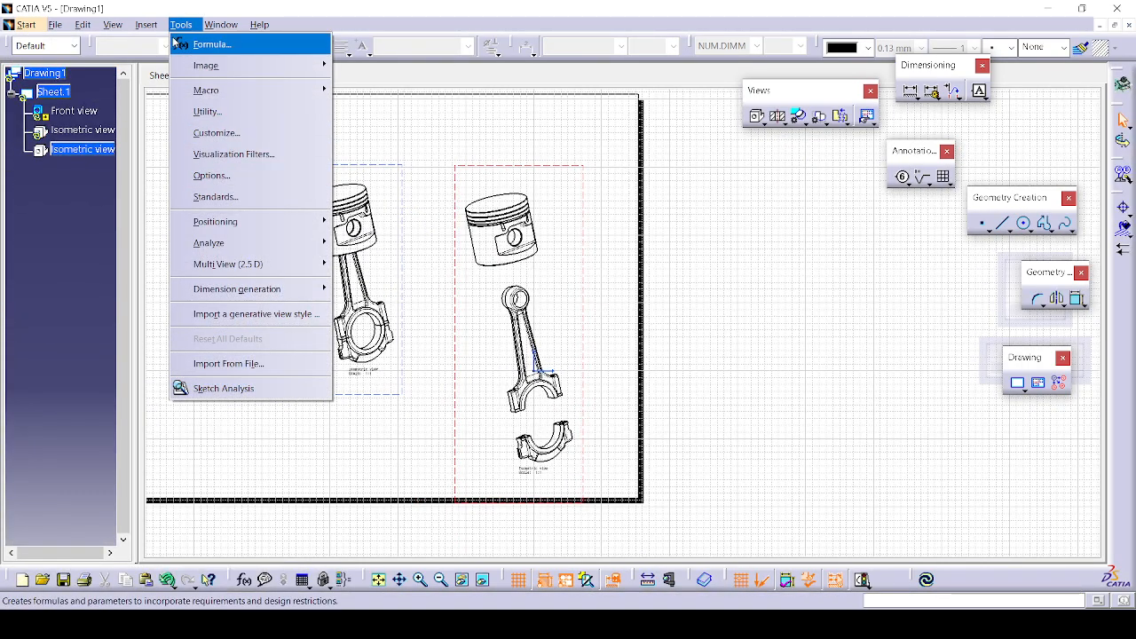
pyautogui.moveTo(146, 25)
pyautogui.moveTo(196, 132)
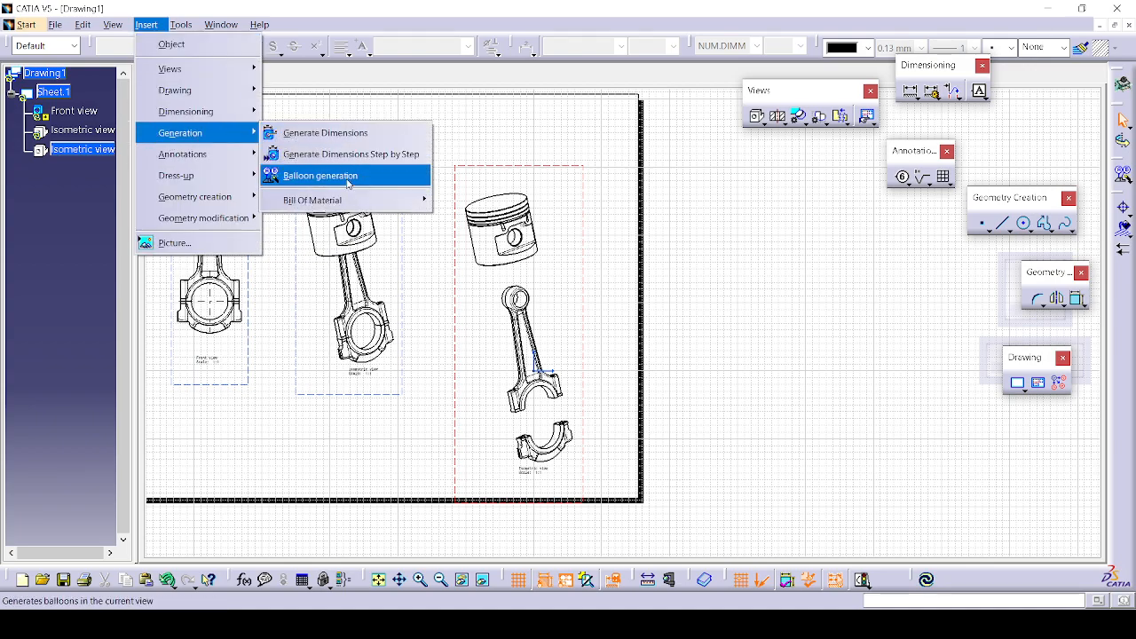
pyautogui.click(347, 176)
pyautogui.moveTo(573, 339)
pyautogui.mouseDown(button='middle')
pyautogui.moveTo(573, 292)
pyautogui.moveTo(606, 209)
pyautogui.mouseUp(button='middle')
pyautogui.moveTo(574, 229); pyautogui.dragTo(645, 43, button='middle')
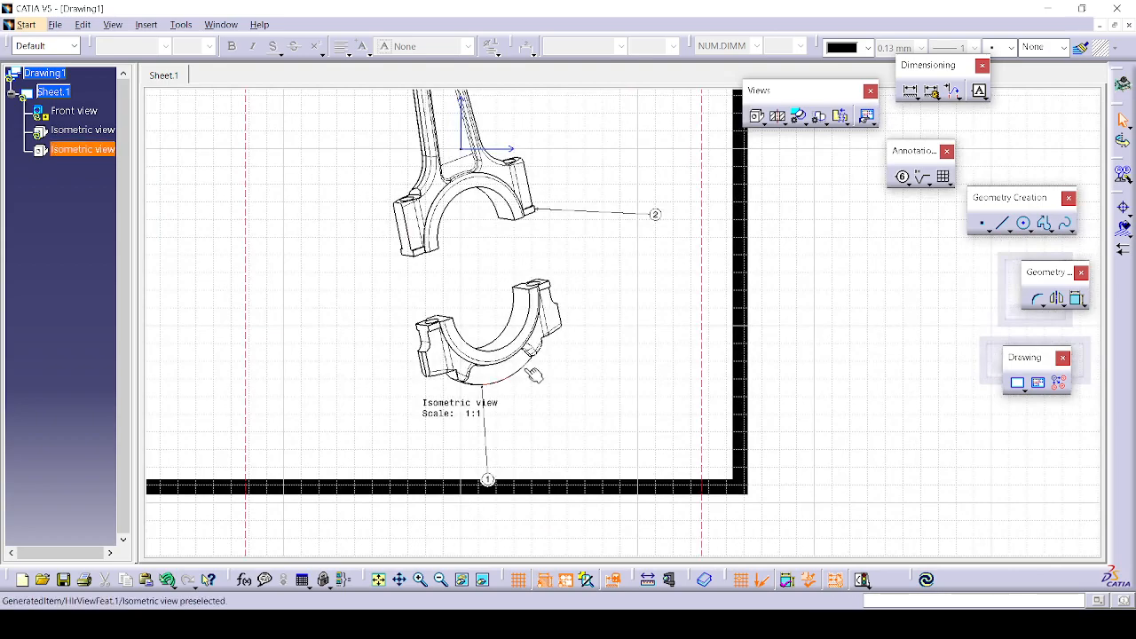
pyautogui.moveTo(533, 361); pyautogui.dragTo(532, 407, button='middle')
# Step: Move the exploded isometric view further up and left on the sheet
pyautogui.moveTo(531, 462)
pyautogui.mouseDown()
pyautogui.moveTo(511, 360)
pyautogui.moveTo(490, 362)
pyautogui.mouseUp()
pyautogui.moveTo(626, 357); pyautogui.dragTo(612, 580, button='middle')
pyautogui.moveTo(652, 335); pyautogui.dragTo(649, 332, button='middle')
pyautogui.click(648, 332)
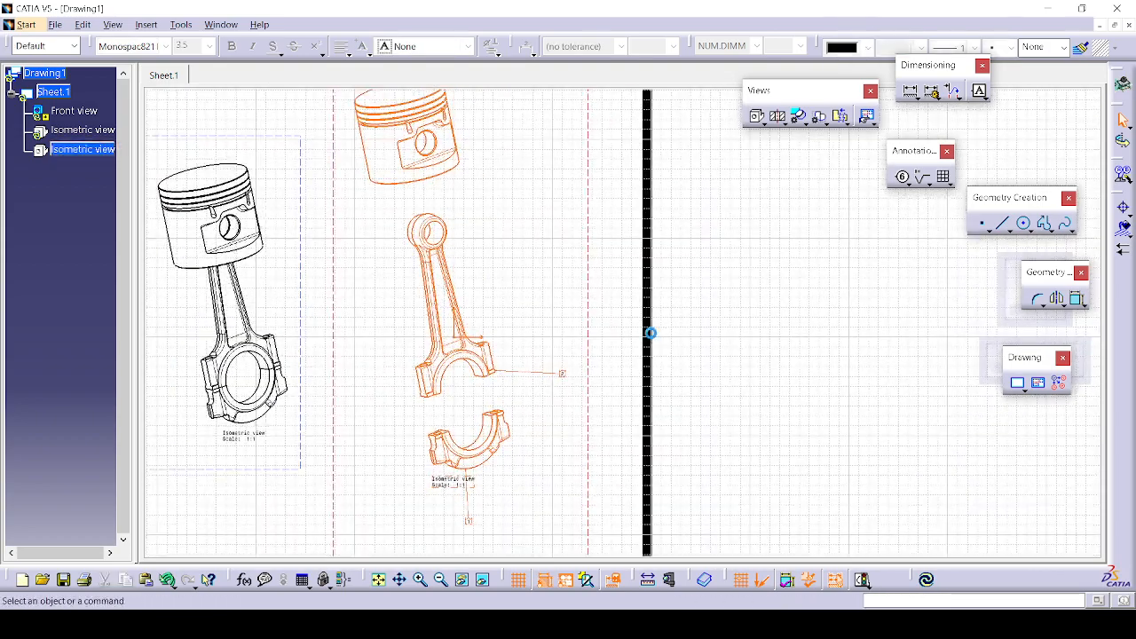
# Step: Navigate to Insert > Generation > Bill Of Material
pyautogui.click(181, 26)
pyautogui.moveTo(146, 25)
pyautogui.moveTo(237, 138)
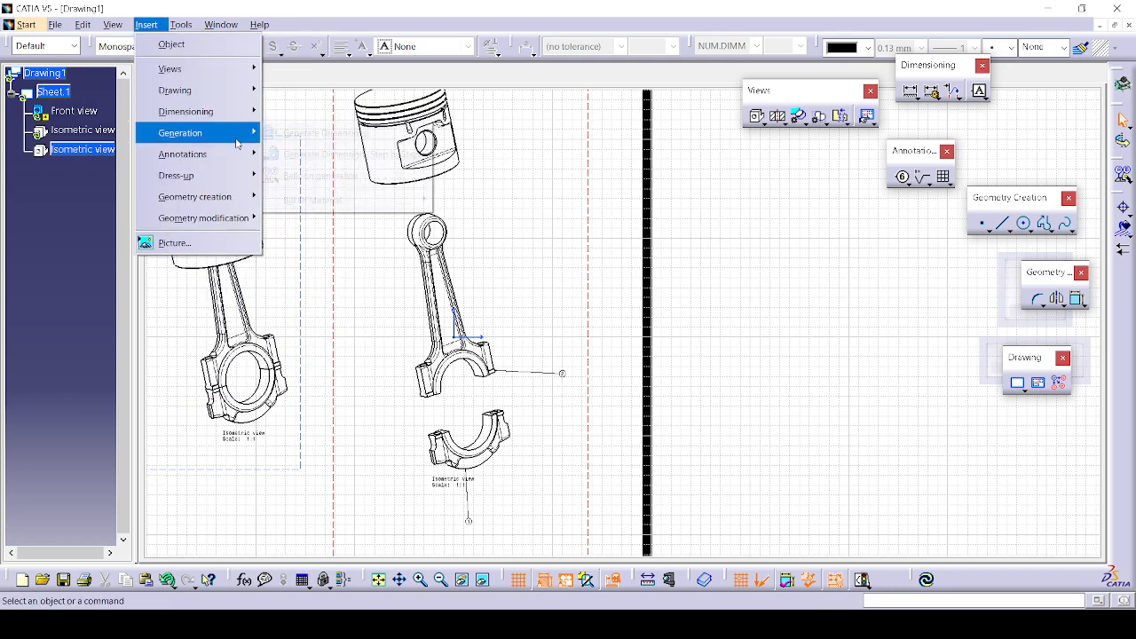
pyautogui.moveTo(341, 200)
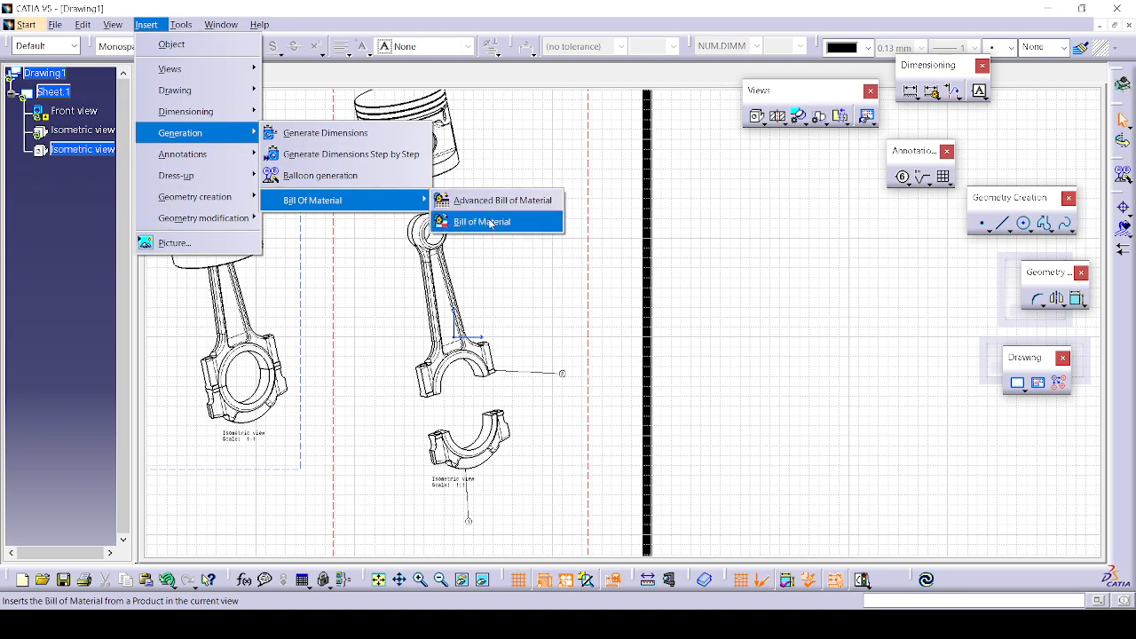
# Step: Place the Piston_Assembly_ProductA.1 Bill of Material table beside the front view and zoom in to read it
pyautogui.click(489, 222)
pyautogui.moveTo(528, 237)
pyautogui.mouseDown(button='middle')
pyautogui.moveTo(647, 278)
pyautogui.moveTo(1082, 382)
pyautogui.mouseUp(button='middle')
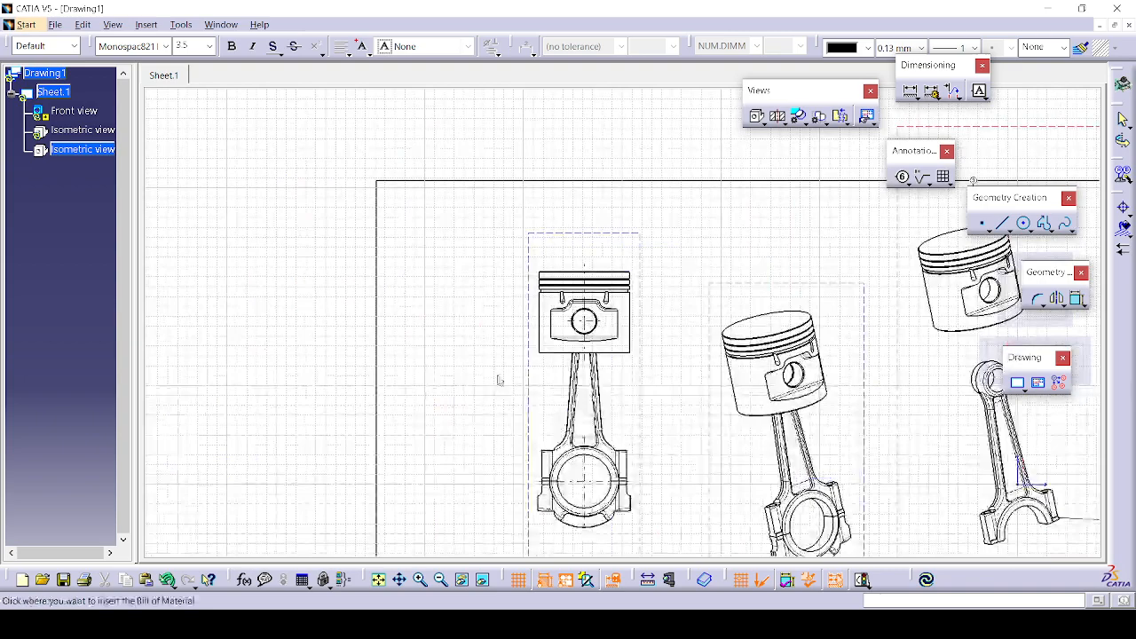
pyautogui.click(396, 295)
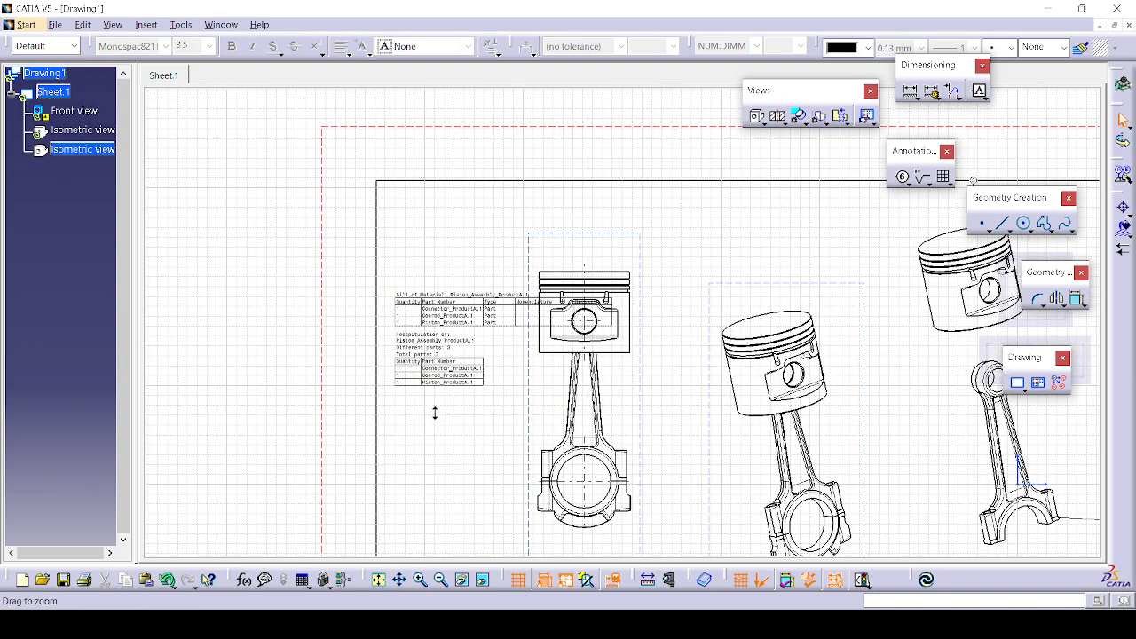
pyautogui.moveTo(435, 411)
pyautogui.keyDown('ctrl'); pyautogui.mouseDown(button='middle')
pyautogui.moveTo(479, 338)
pyautogui.moveTo(654, 279)
pyautogui.mouseUp(button='middle'); pyautogui.keyUp('ctrl')
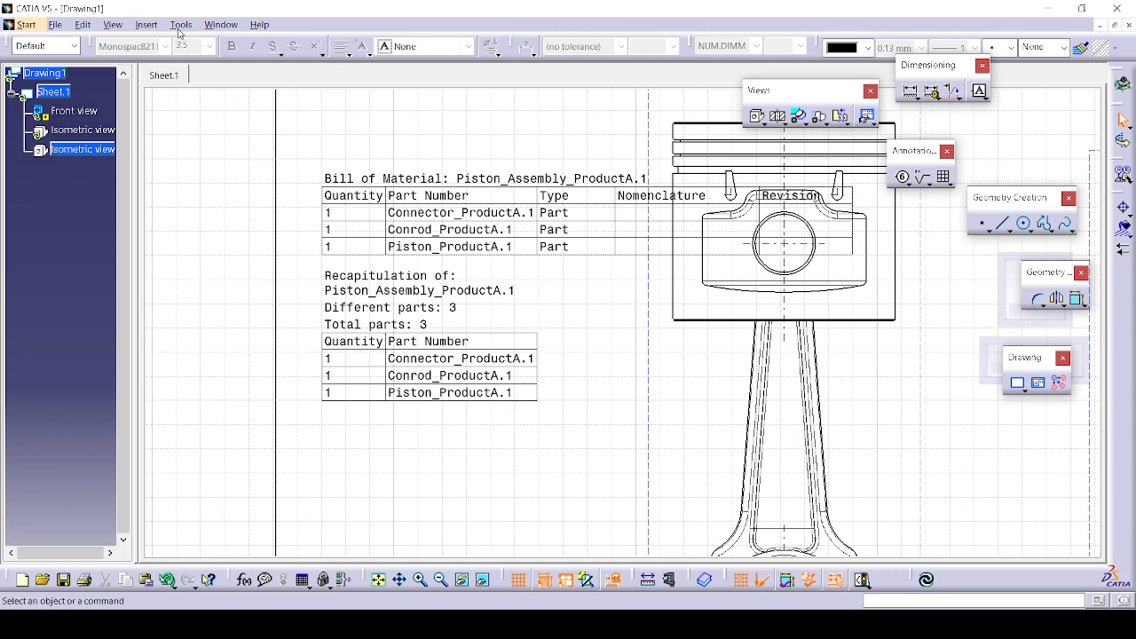
pyautogui.click(213, 25)
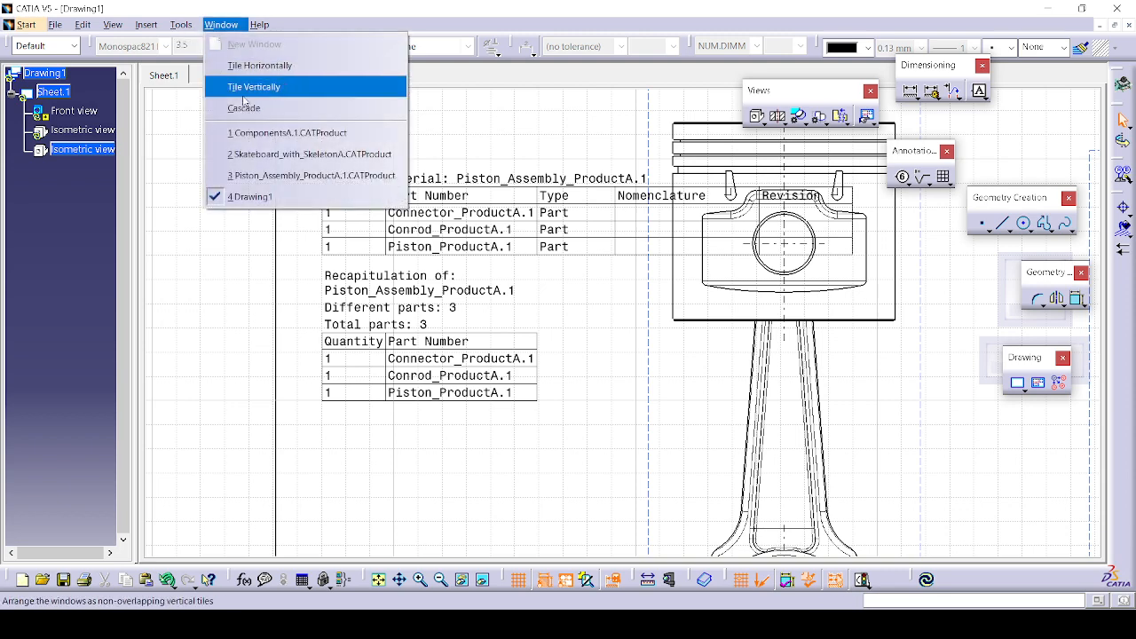
pyautogui.click(249, 167)
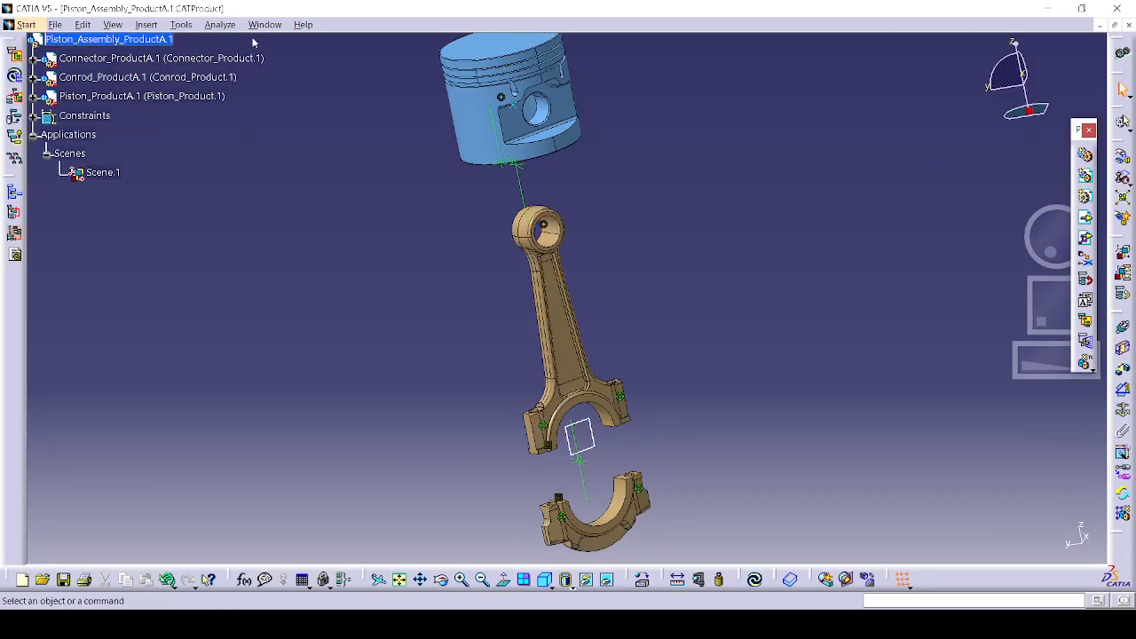
pyautogui.click(220, 25)
pyautogui.click(256, 44)
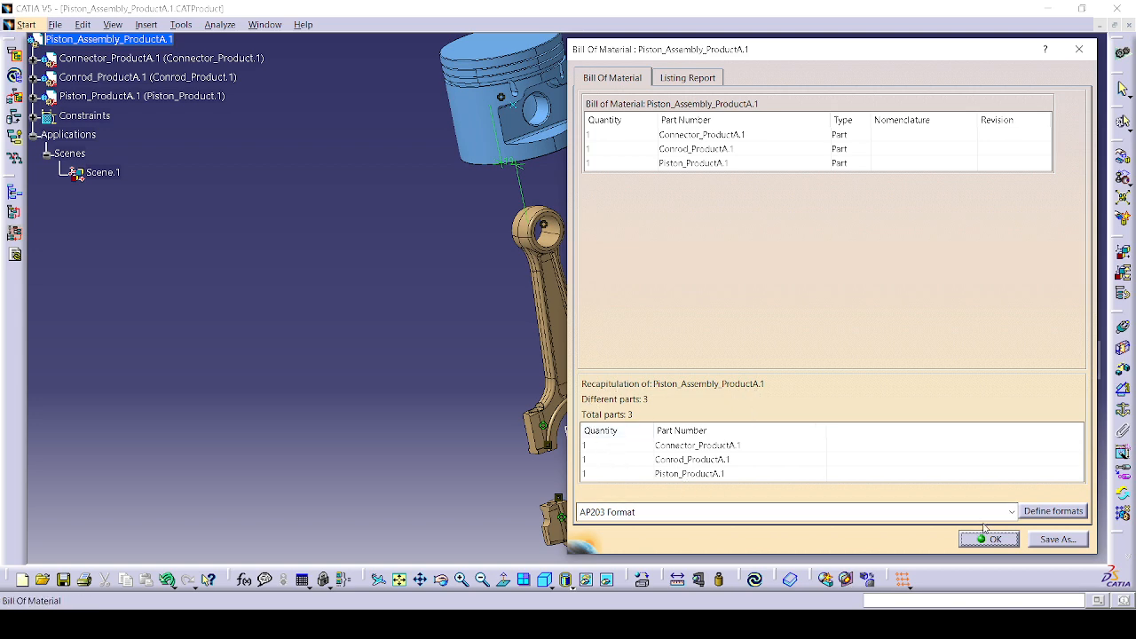
pyautogui.click(686, 77)
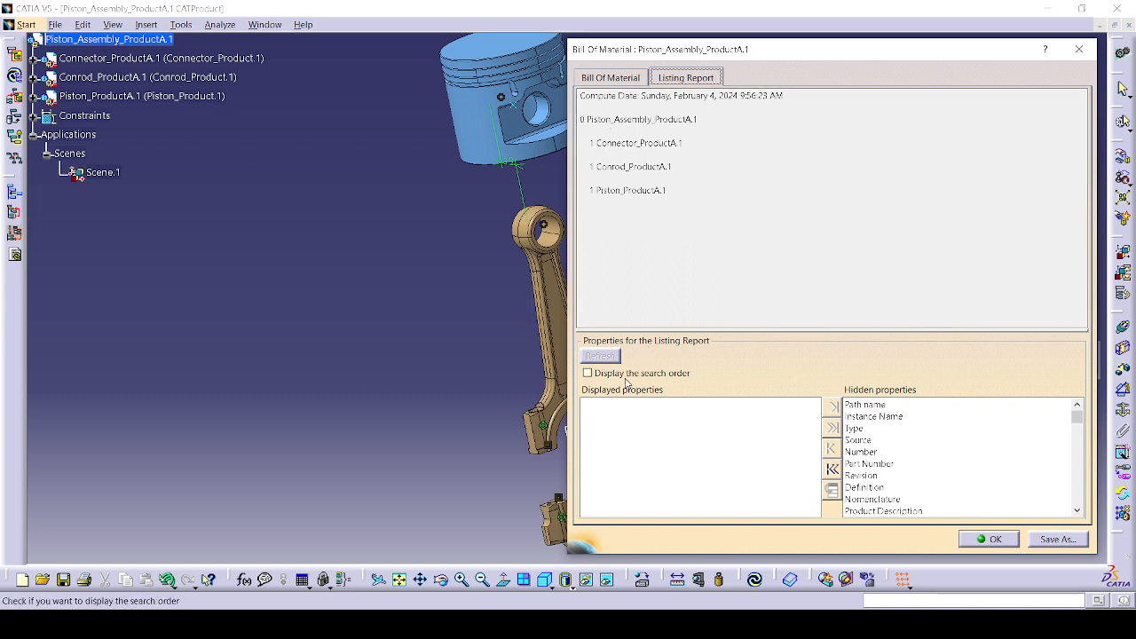
pyautogui.click(620, 77)
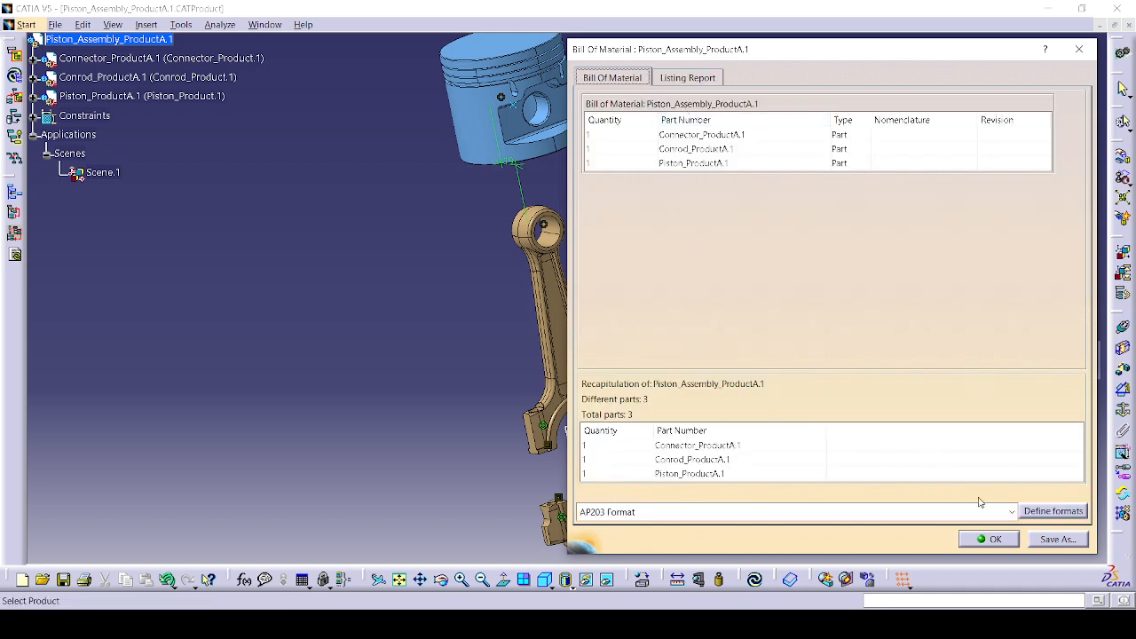
pyautogui.click(1051, 512)
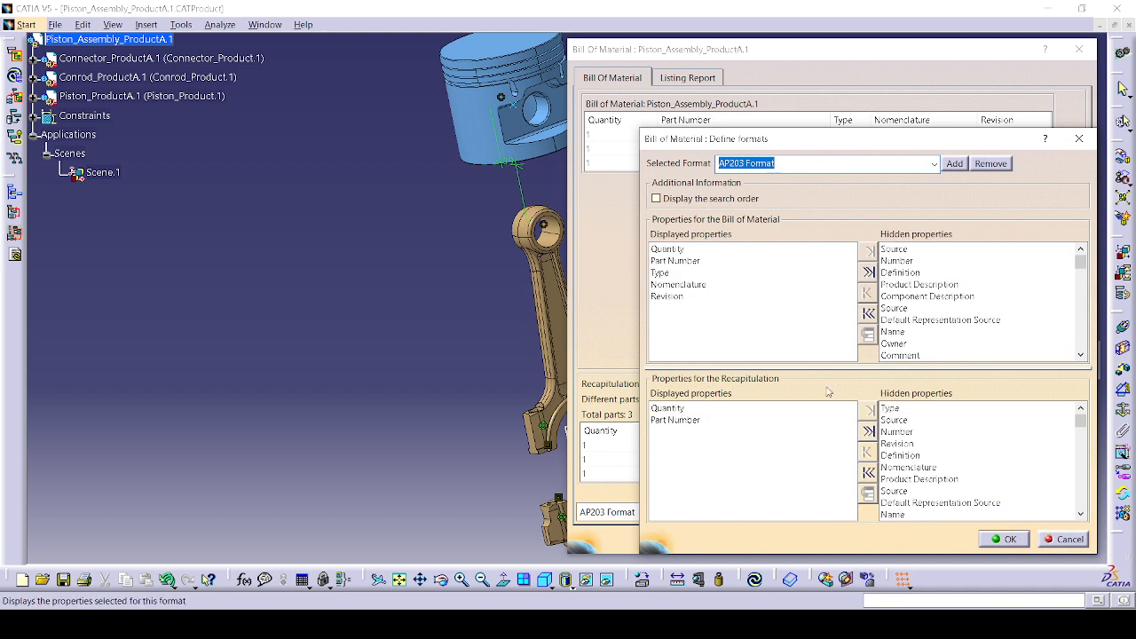
pyautogui.click(750, 323)
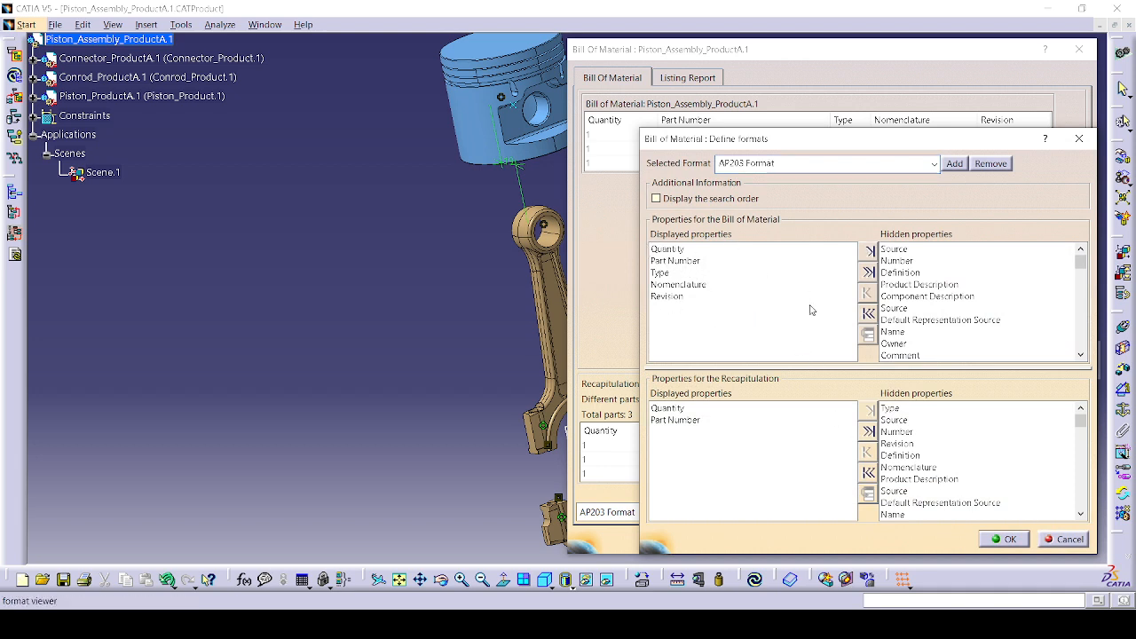
pyautogui.click(1008, 539)
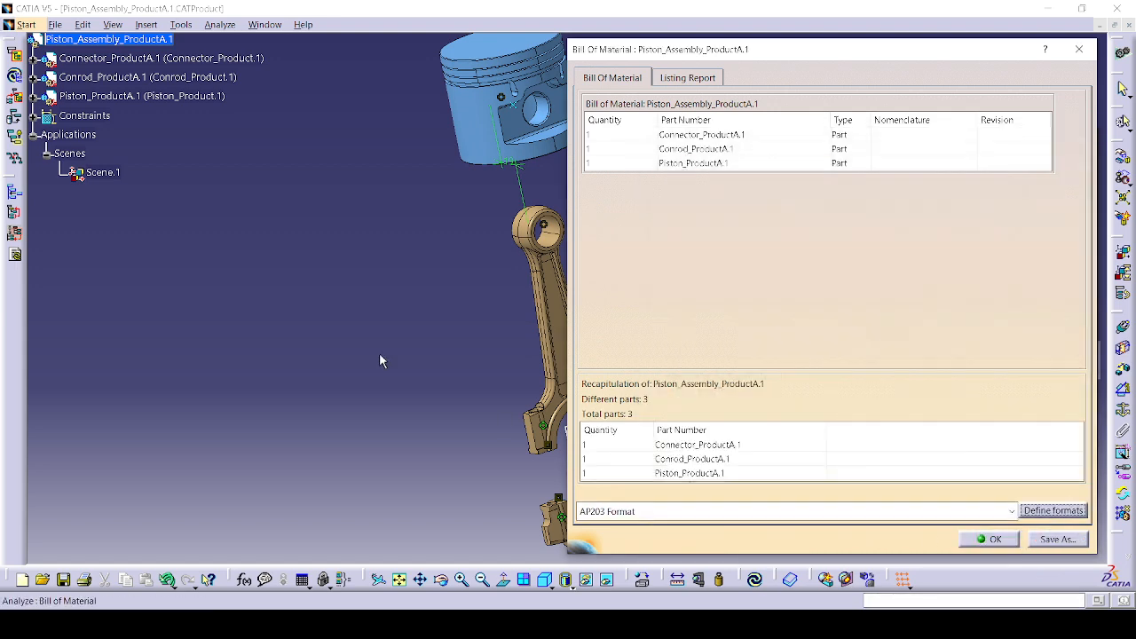
pyautogui.click(1052, 511)
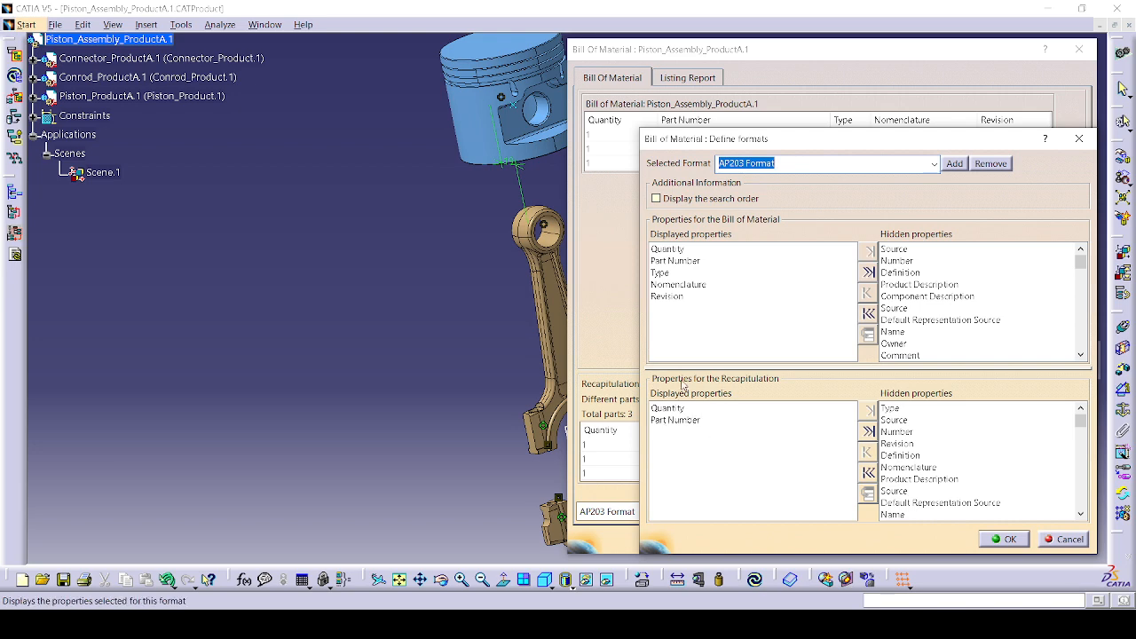
pyautogui.click(1006, 539)
pyautogui.click(1012, 542)
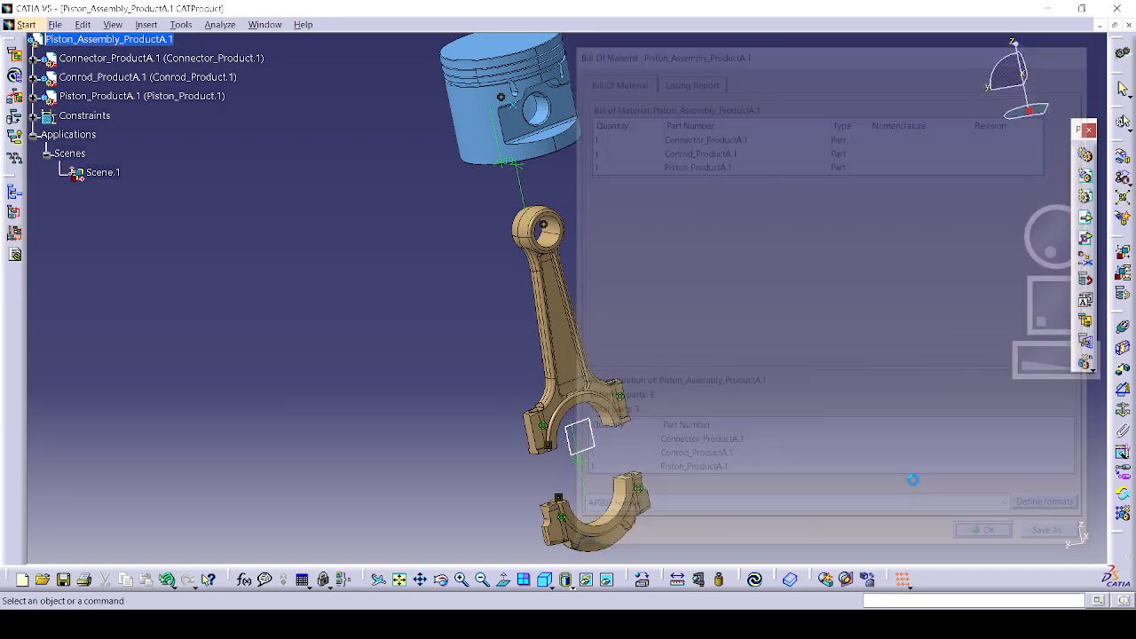
pyautogui.click(263, 24)
pyautogui.click(294, 196)
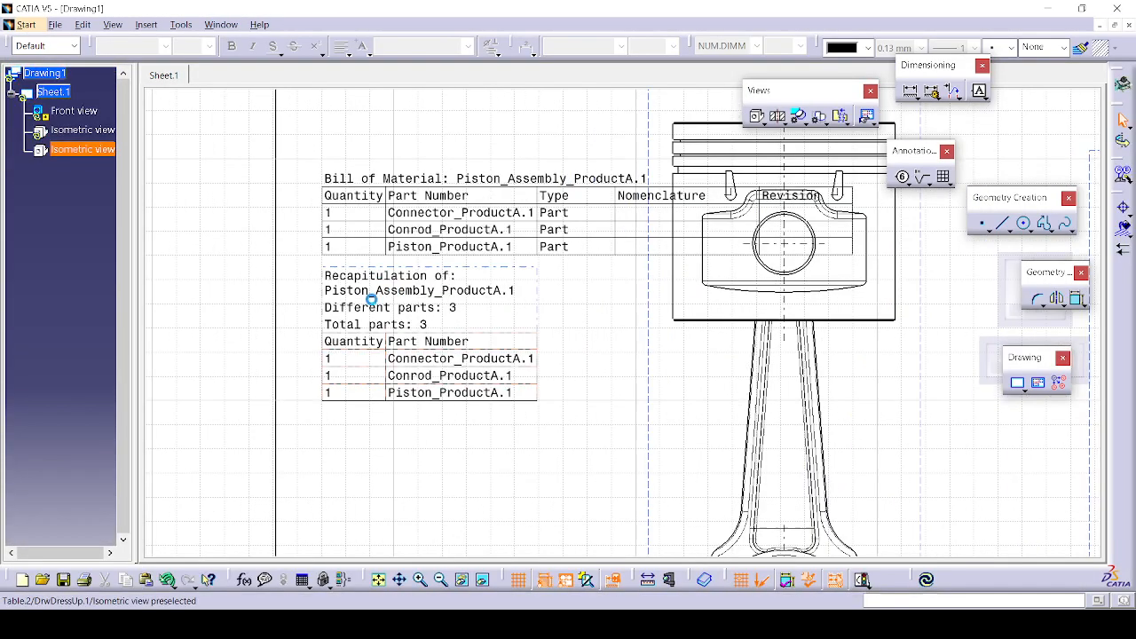
pyautogui.moveTo(416, 304)
pyautogui.mouseDown(button='middle')
pyautogui.moveTo(460, 333)
pyautogui.moveTo(359, 370)
pyautogui.moveTo(359, 405)
pyautogui.mouseUp(button='middle')
pyautogui.moveTo(496, 385)
pyautogui.mouseDown(button='middle')
pyautogui.moveTo(464, 393)
pyautogui.moveTo(381, 272)
pyautogui.moveTo(380, 333)
pyautogui.mouseUp(button='middle')
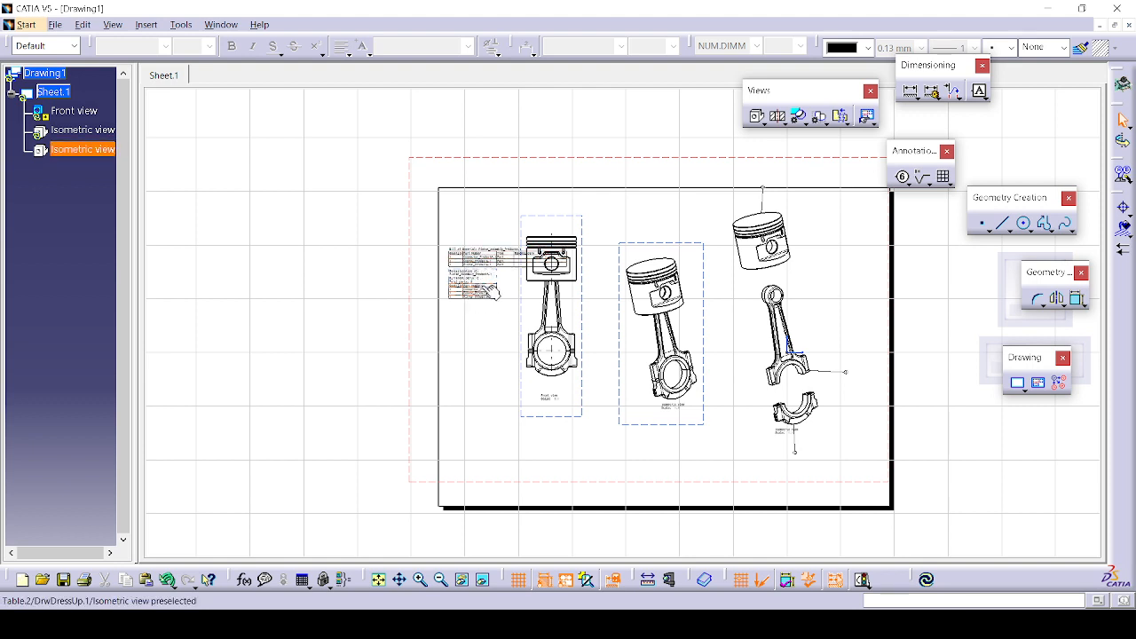
# Step: Delete the Bill of Material table from the sheet
pyautogui.click(490, 260)
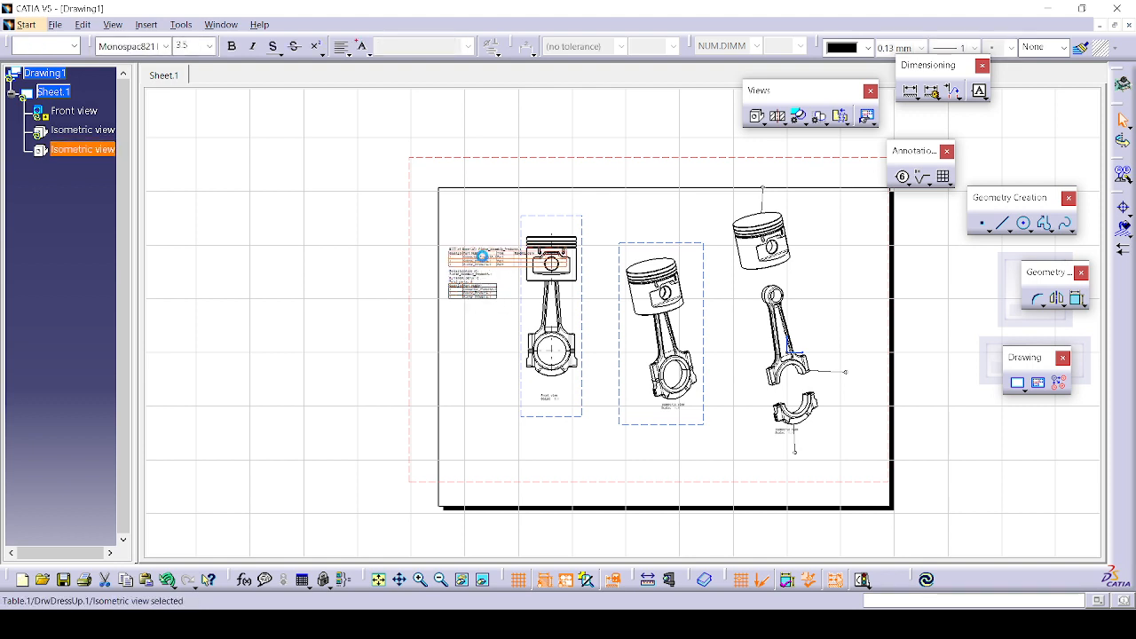
pyautogui.press('Delete')
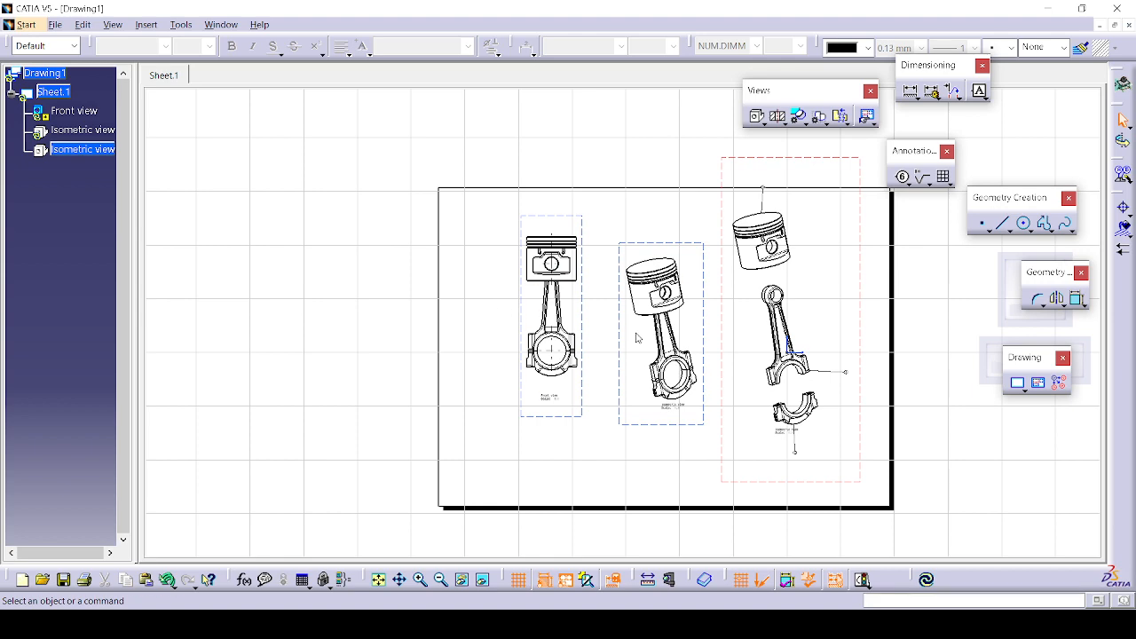
pyautogui.moveTo(636, 329); pyautogui.dragTo(611, 462, button='middle')
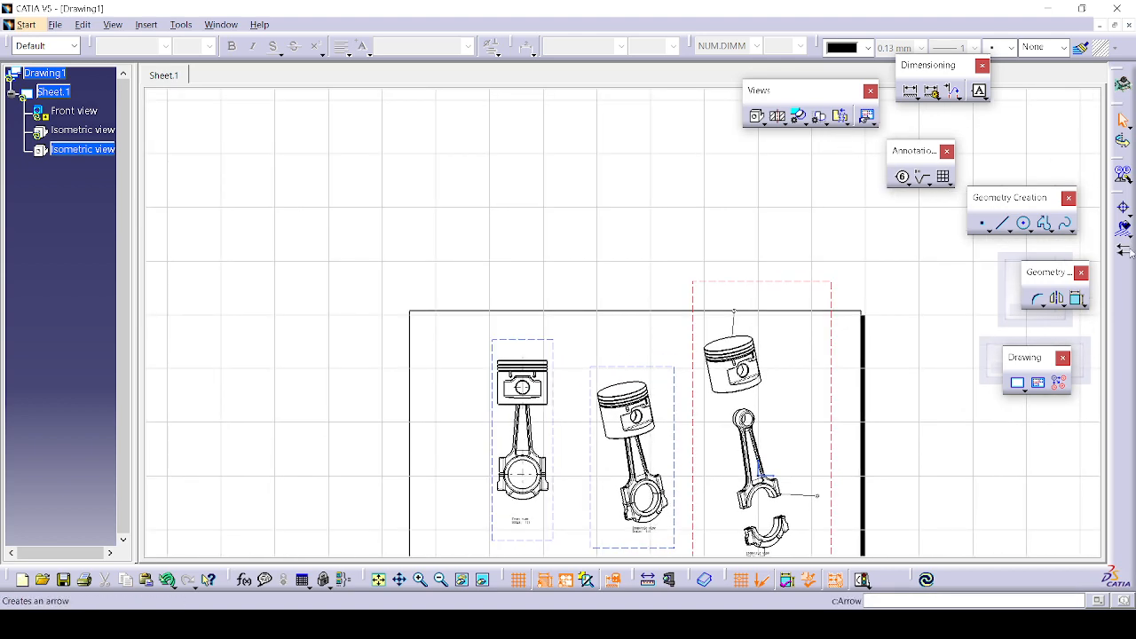
# Step: Cancel the View Wizard and create a new empty view at the sheet's top-left corner
pyautogui.click(867, 116)
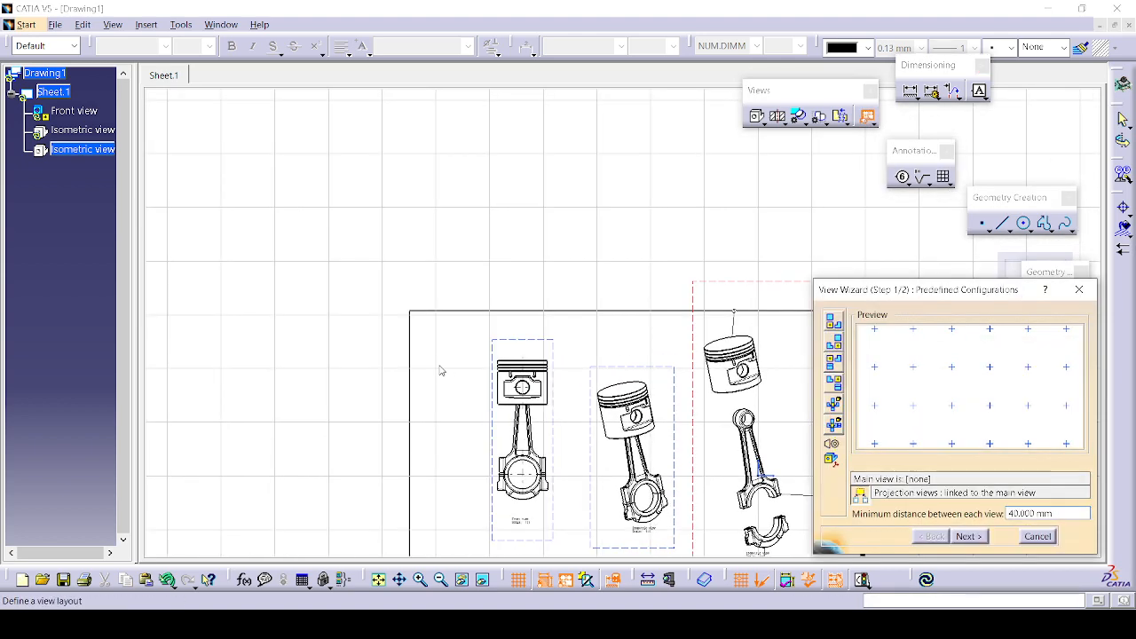
pyautogui.click(1036, 534)
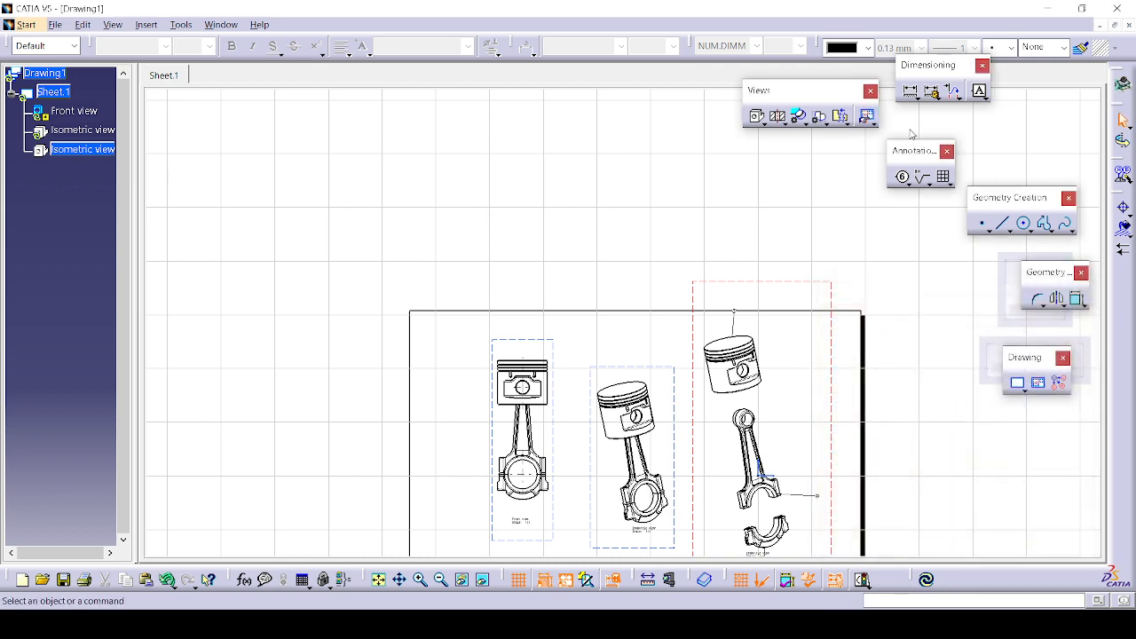
pyautogui.click(1037, 382)
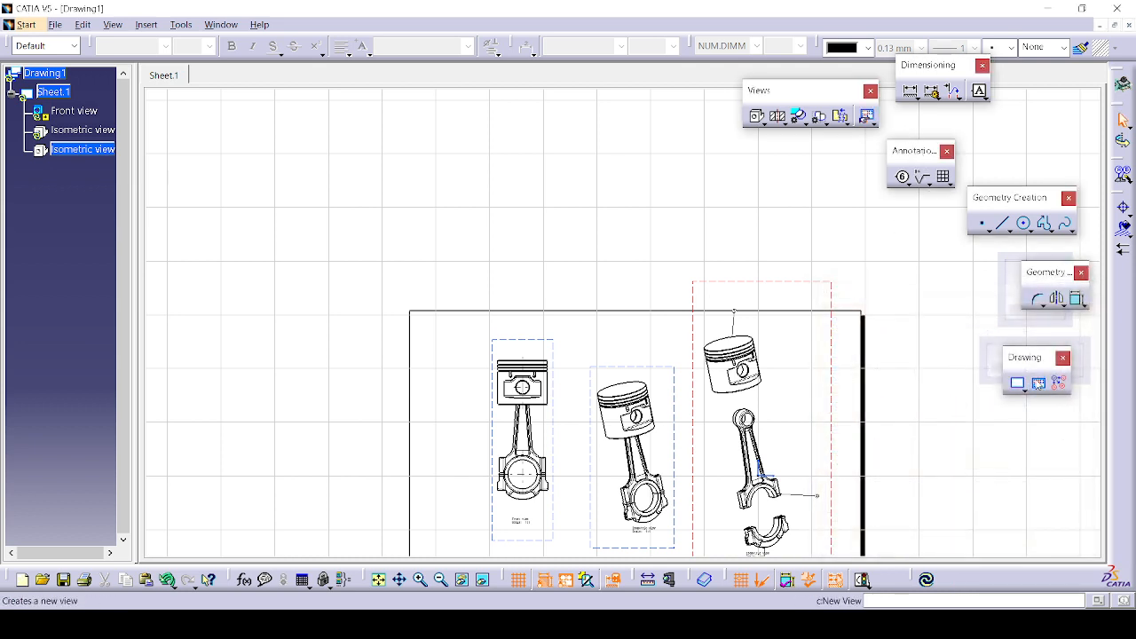
pyautogui.click(436, 348)
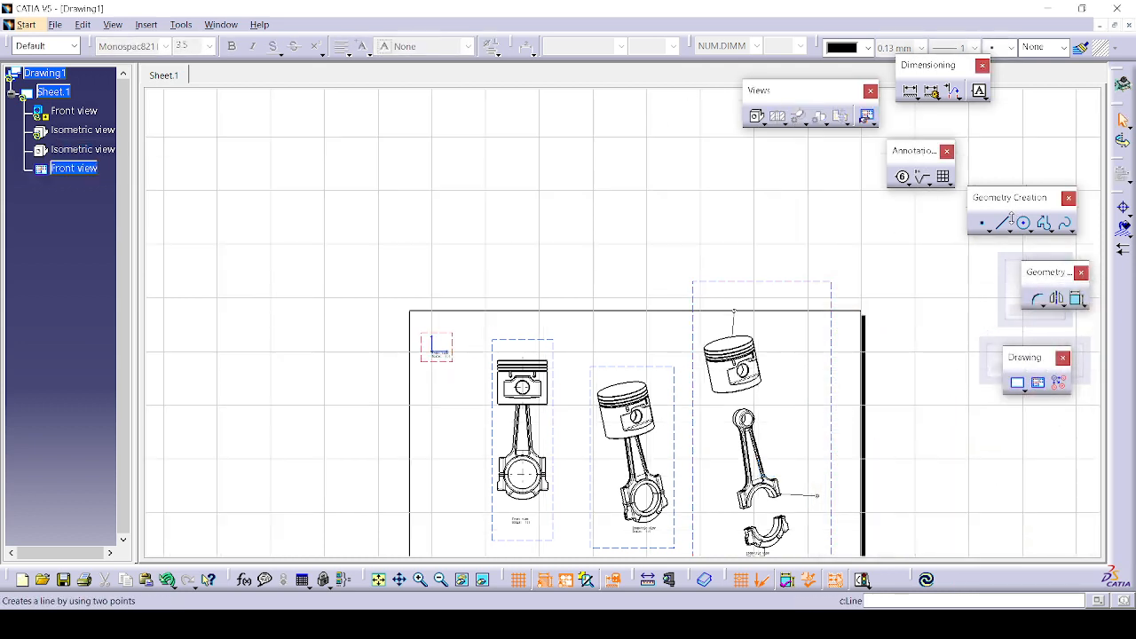
# Step: Insert an empty Bill of Material template into the new Front view and check its properties
pyautogui.click(147, 24)
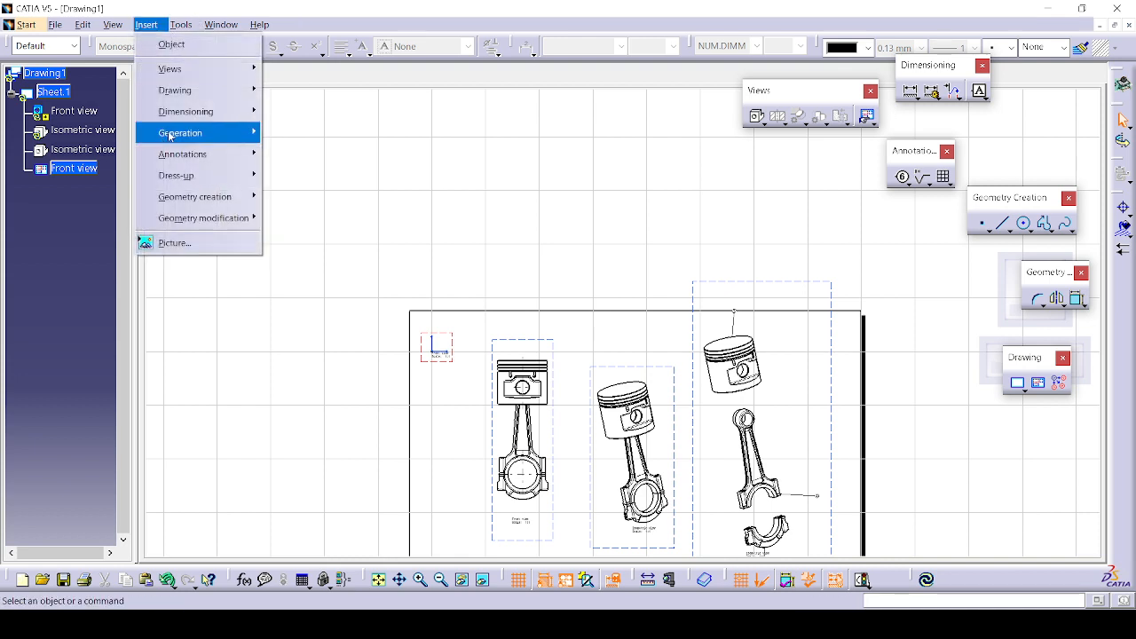
pyautogui.moveTo(195, 133)
pyautogui.moveTo(327, 200)
pyautogui.click(445, 223)
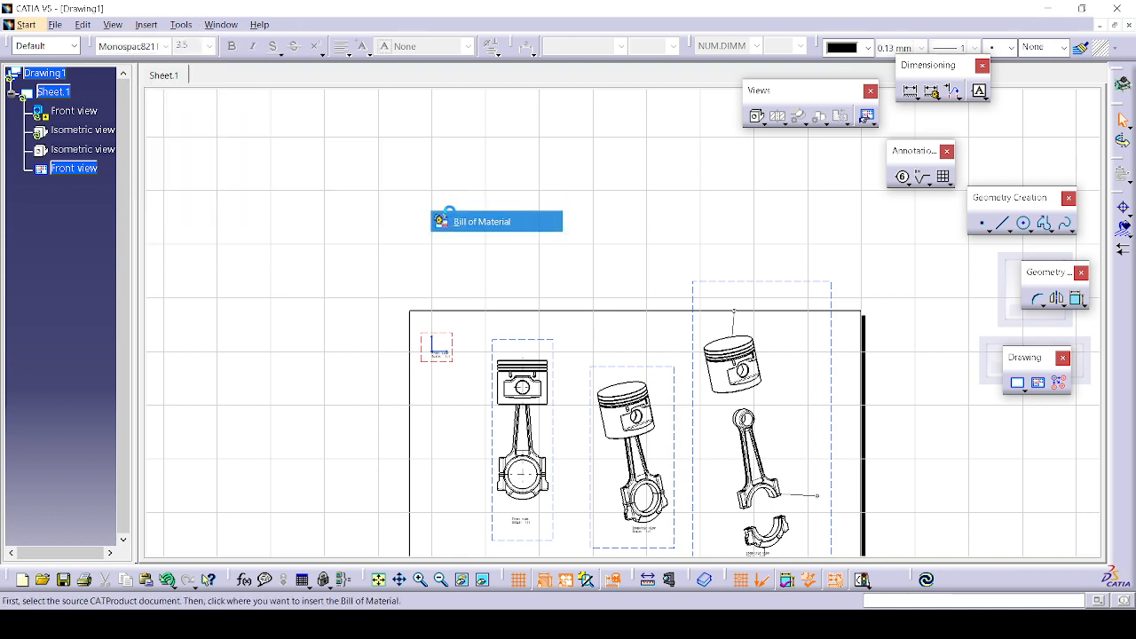
pyautogui.click(424, 375)
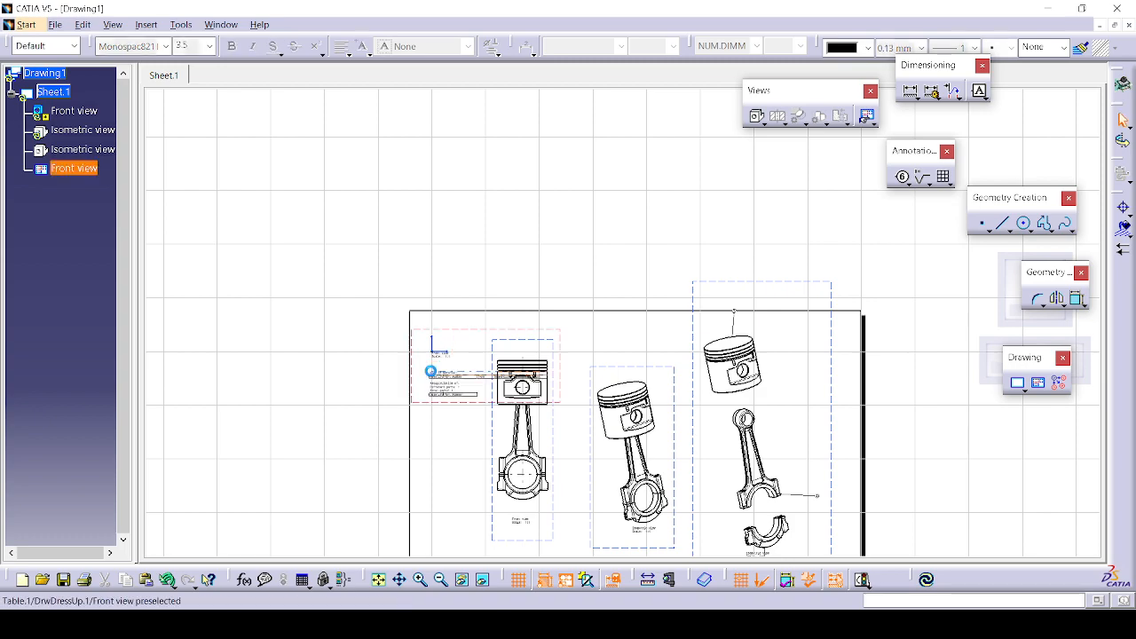
pyautogui.moveTo(450, 414)
pyautogui.mouseDown(button='middle')
pyautogui.moveTo(524, 303)
pyautogui.moveTo(889, 85)
pyautogui.mouseUp(button='middle')
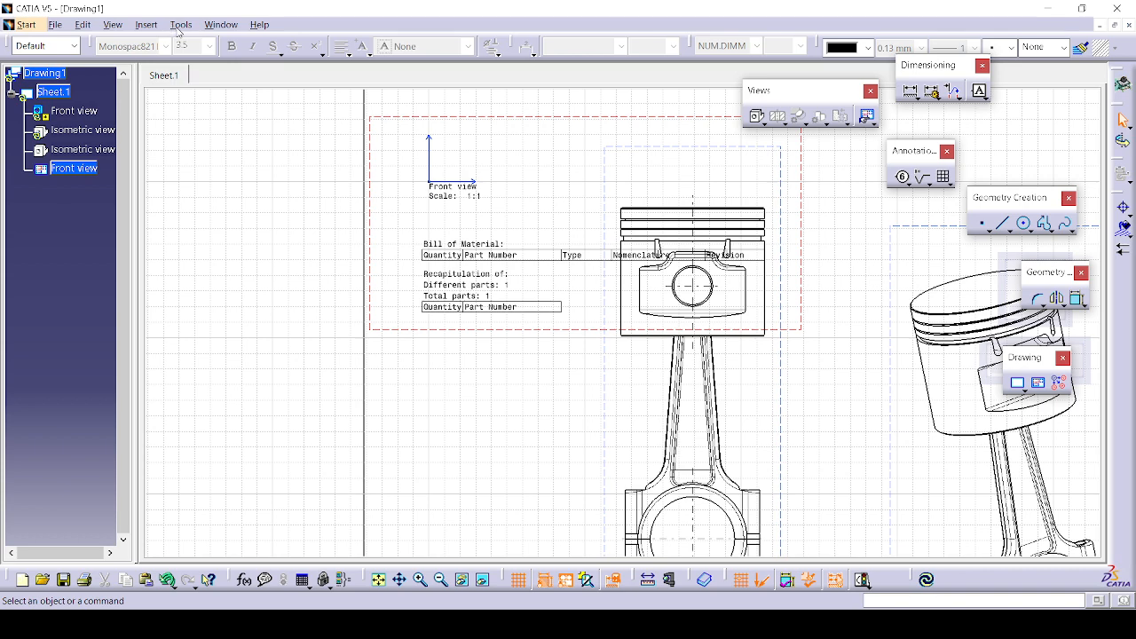
pyautogui.click(177, 27)
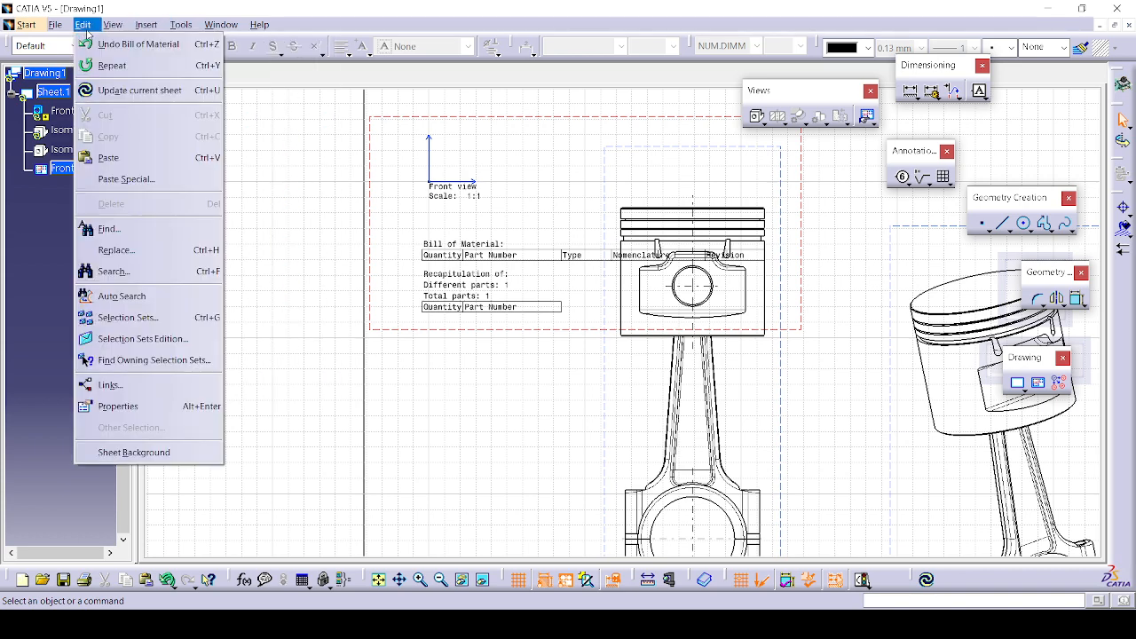
pyautogui.click(104, 409)
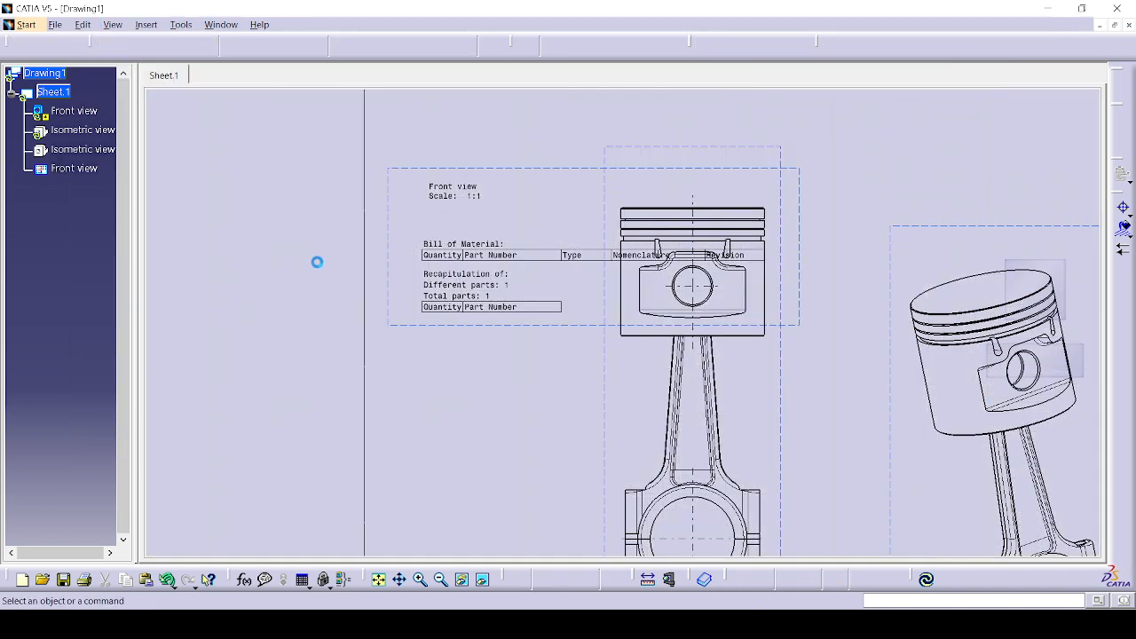
pyautogui.moveTo(754, 271); pyautogui.dragTo(690, 211, button='middle')
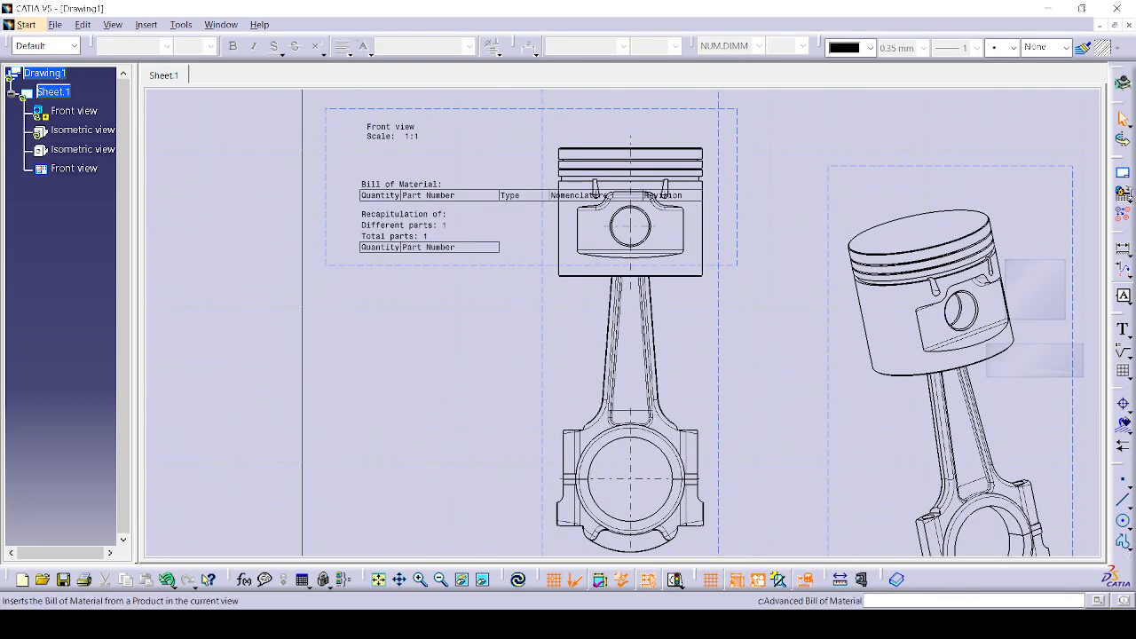
# Step: Start another Bill of Material insertion with the Default style and list the open documents
pyautogui.click(1121, 196)
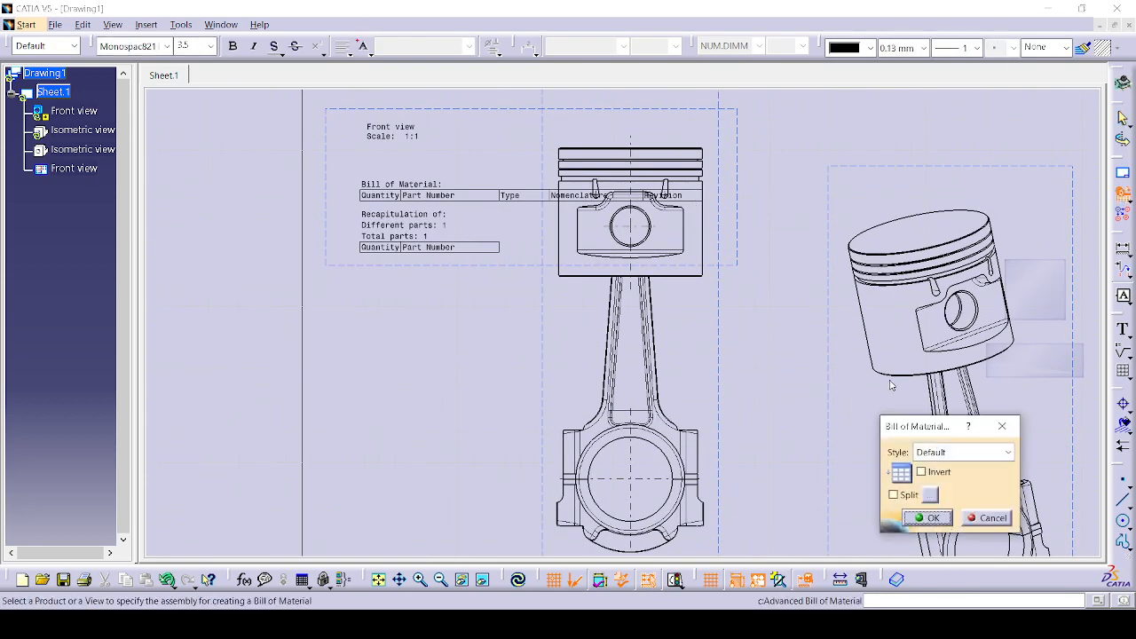
pyautogui.click(927, 517)
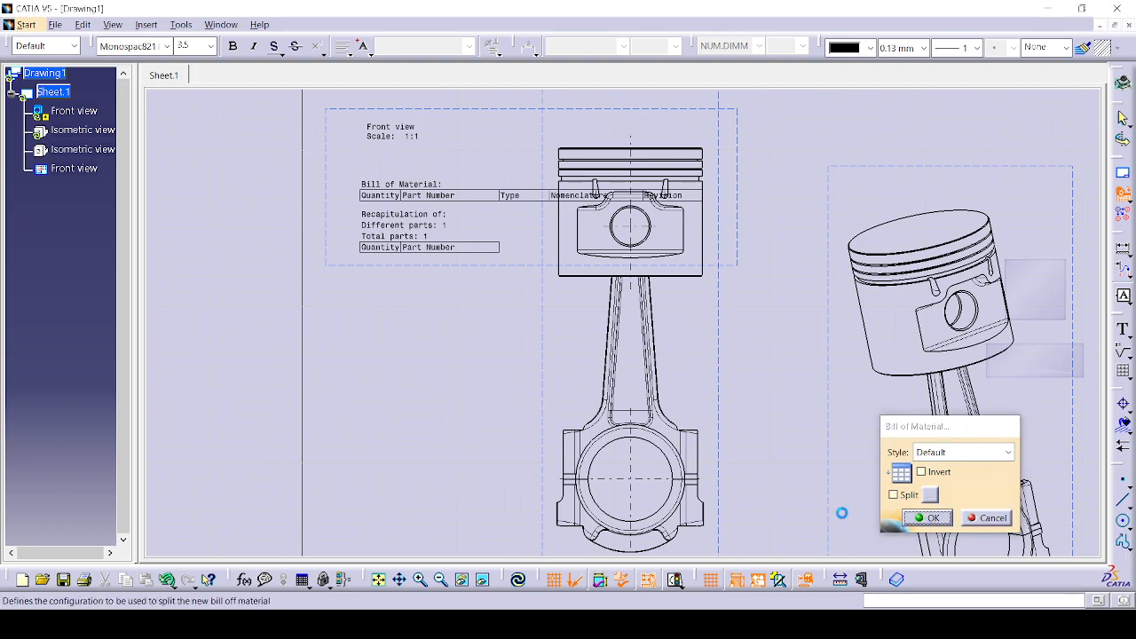
pyautogui.moveTo(376, 291)
pyautogui.mouseDown(button='middle')
pyautogui.moveTo(236, 201)
pyautogui.moveTo(261, 281)
pyautogui.mouseUp(button='middle')
pyautogui.moveTo(535, 373)
pyautogui.mouseDown(button='middle')
pyautogui.moveTo(536, 432)
pyautogui.moveTo(538, 343)
pyautogui.mouseUp(button='middle')
pyautogui.moveTo(437, 312); pyautogui.dragTo(468, 272, button='middle')
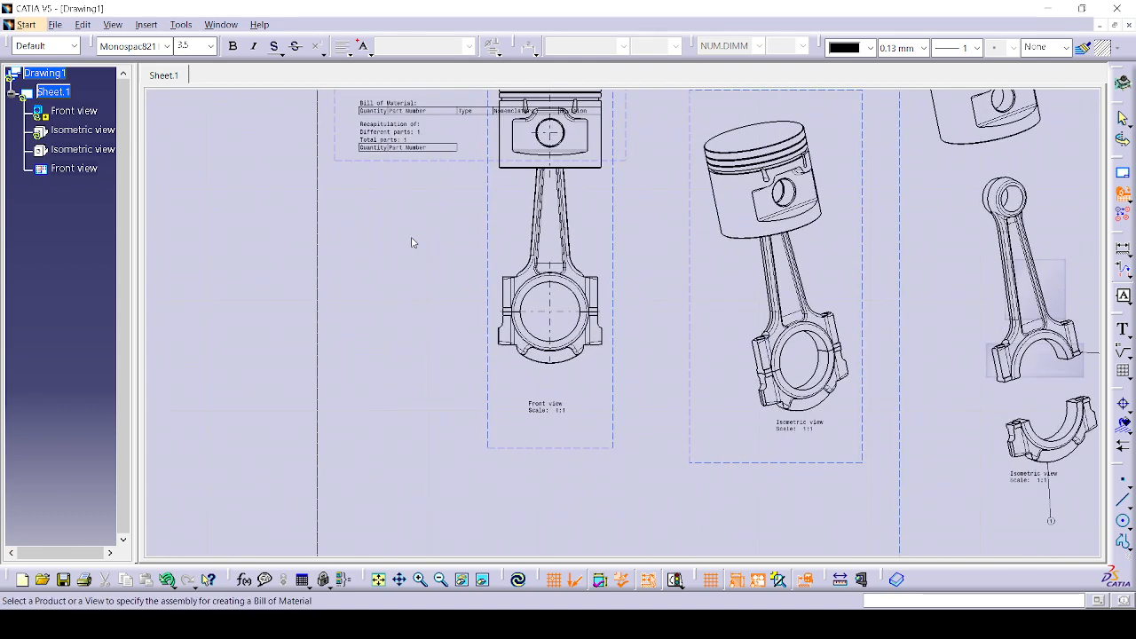
pyautogui.click(221, 24)
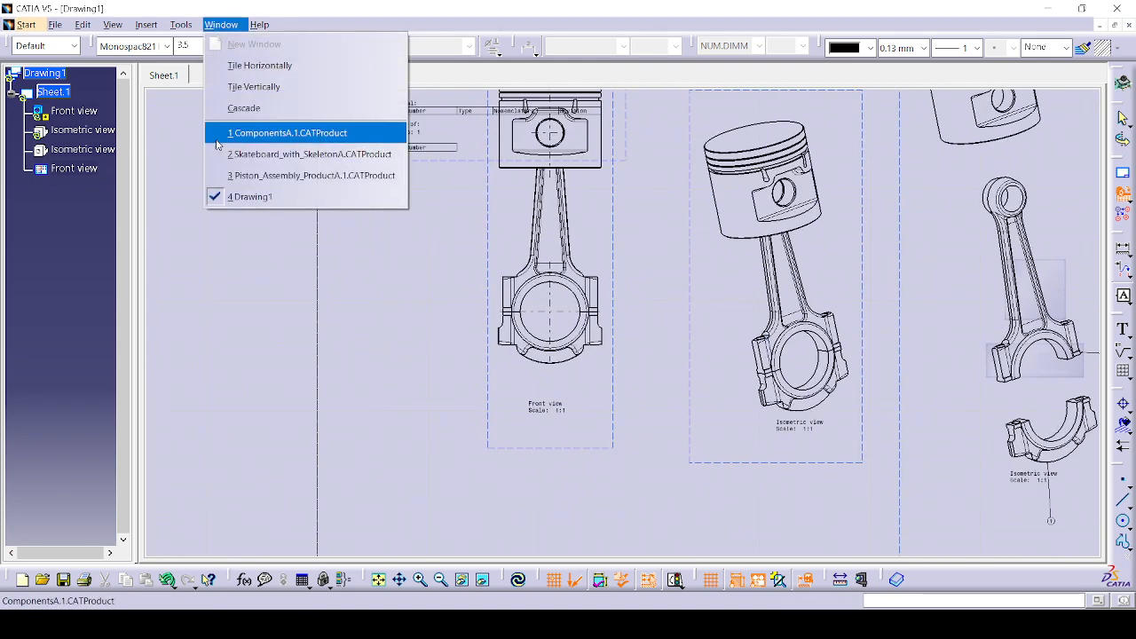
# Step: Pick the Piston_Assembly root product and place its BOM table left of the front view
pyautogui.click(266, 175)
pyautogui.click(97, 39)
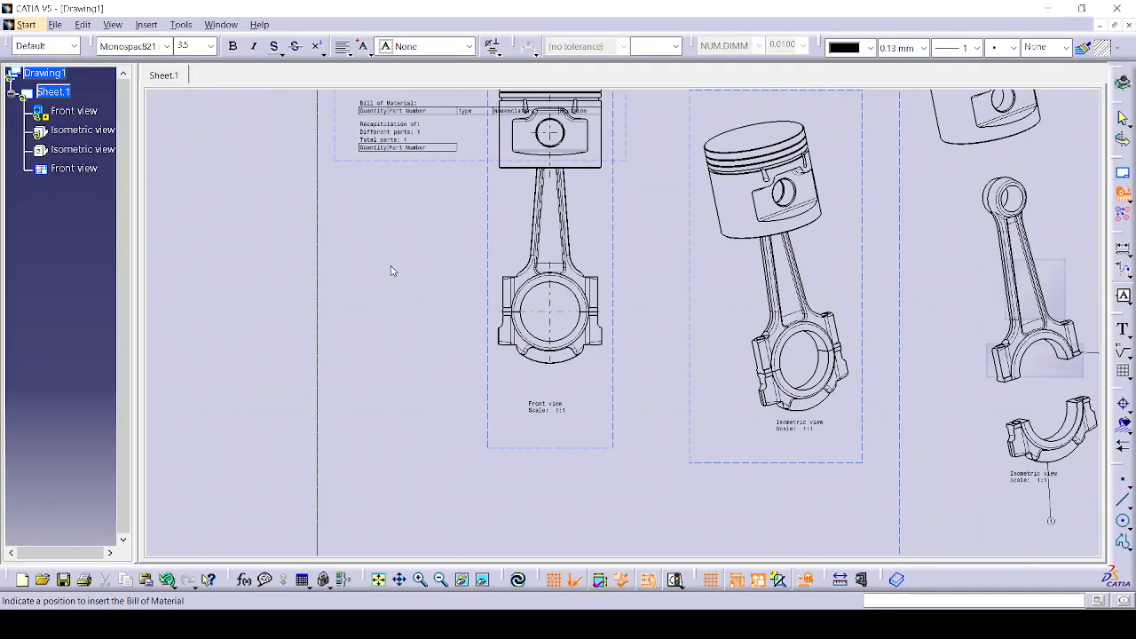
pyautogui.click(391, 268)
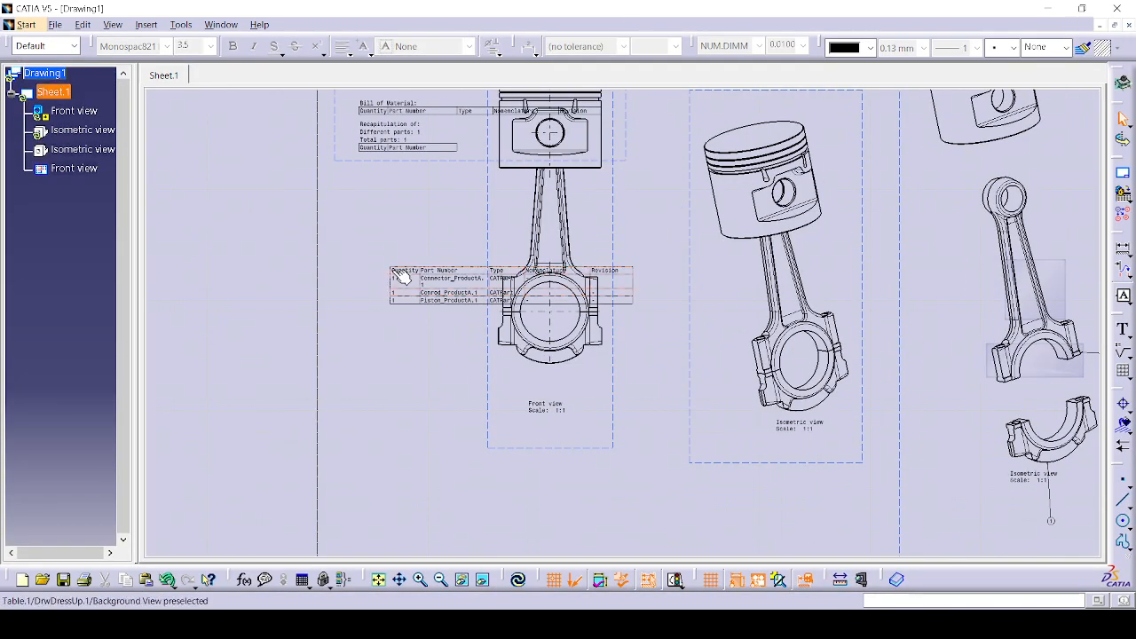
pyautogui.moveTo(401, 277); pyautogui.dragTo(329, 241)
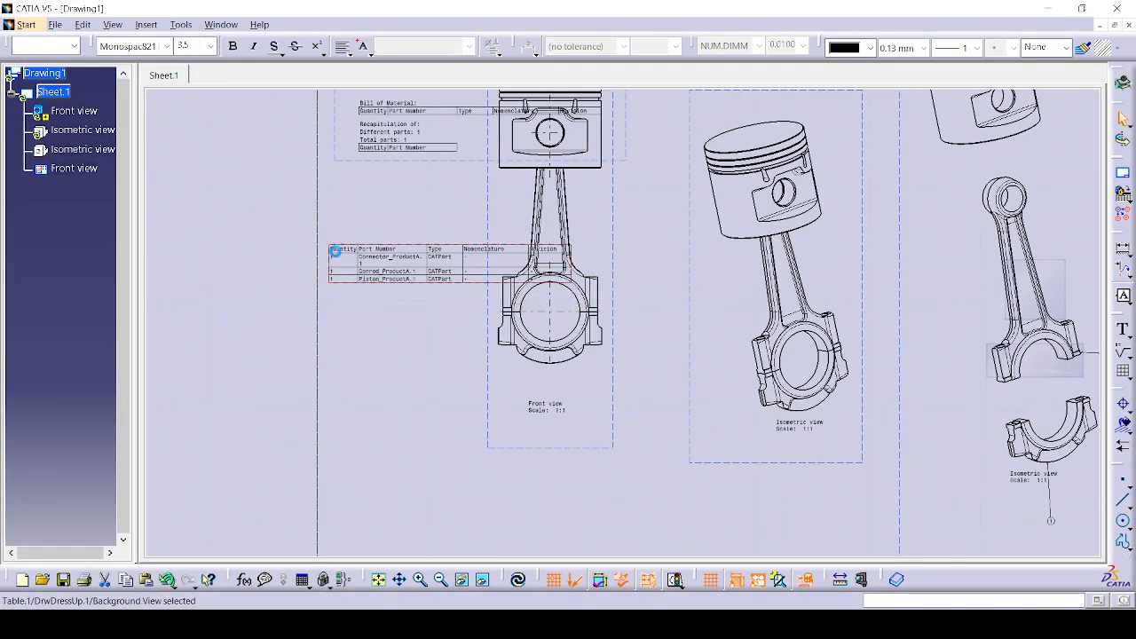
pyautogui.click(436, 343)
pyautogui.scroll(-1, 431, 327)
pyautogui.moveTo(432, 327); pyautogui.dragTo(385, 250, button='middle')
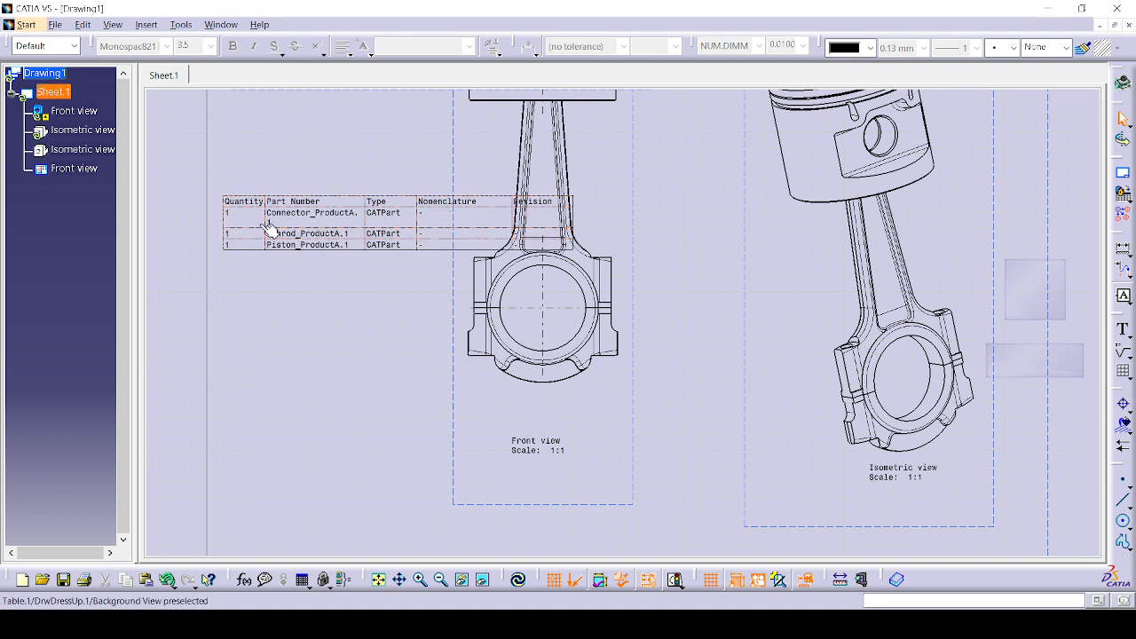
# Step: Update the current sheet, return to working views, and zoom to the sheet's lower-right corner
pyautogui.click(518, 580)
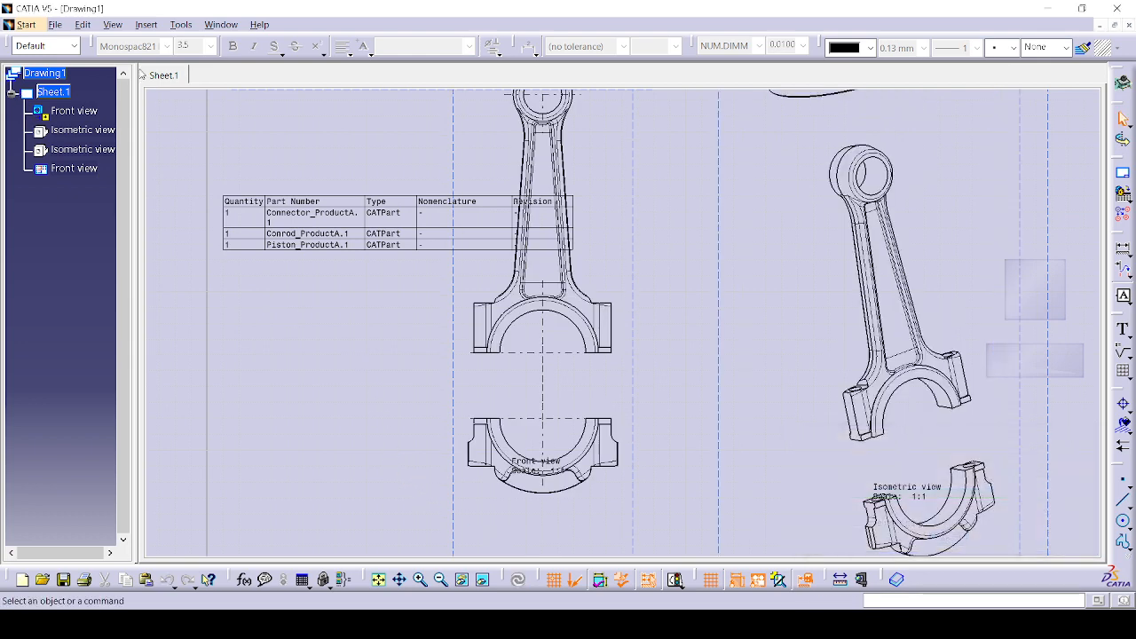
pyautogui.click(82, 23)
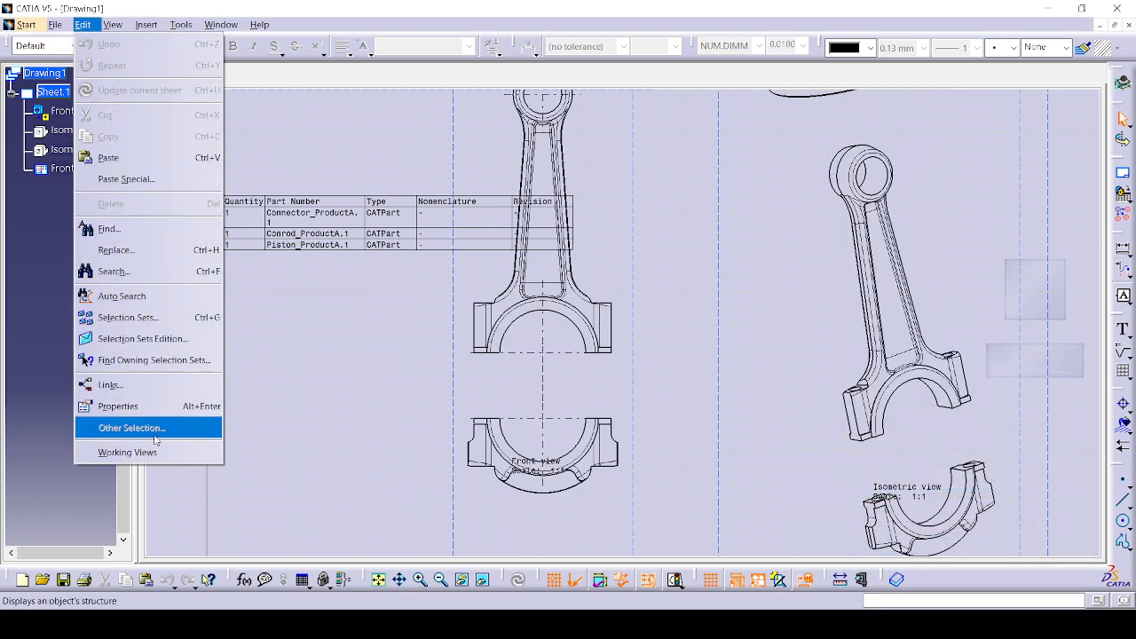
pyautogui.click(128, 453)
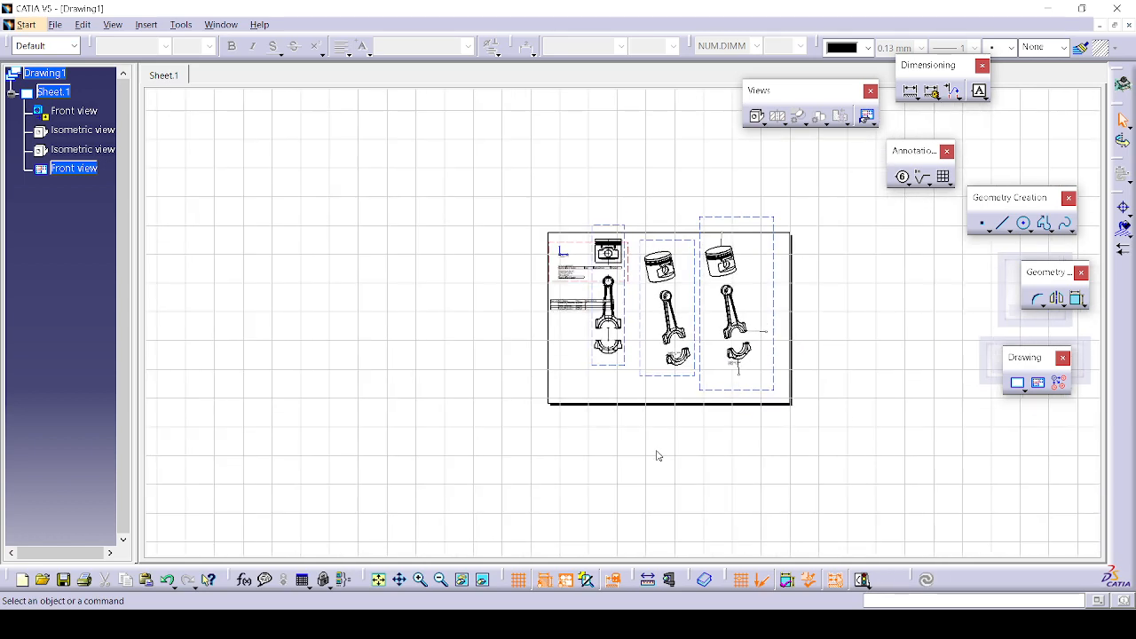
pyautogui.keyDown('ctrl'); pyautogui.moveTo(518, 418); pyautogui.dragTo(533, 330, button='middle'); pyautogui.keyUp('ctrl')
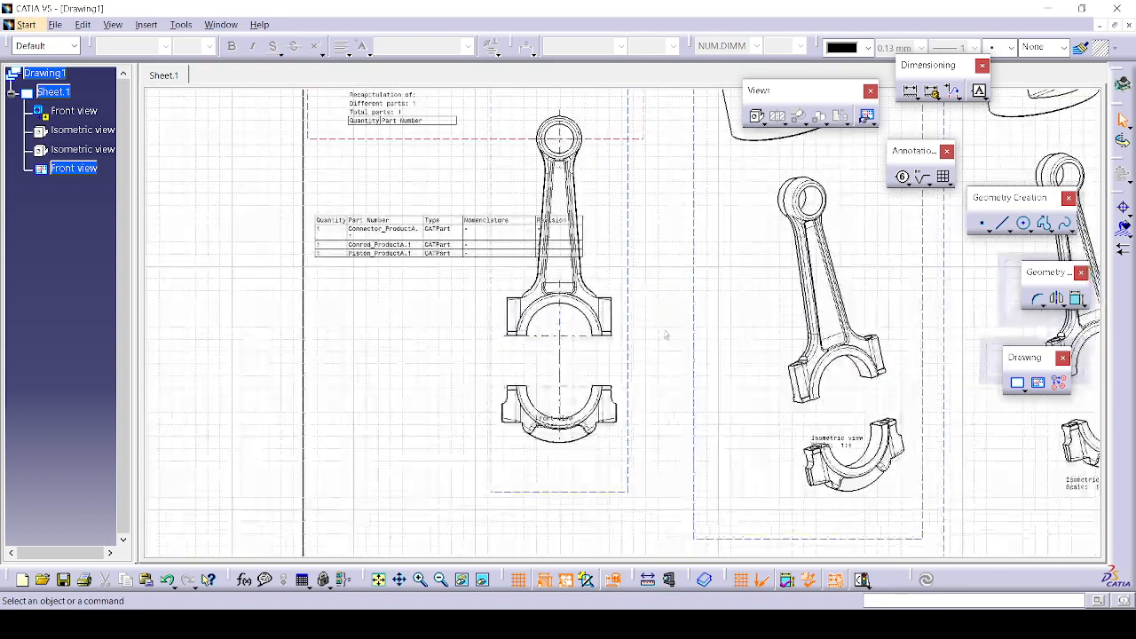
pyautogui.moveTo(686, 380); pyautogui.dragTo(422, 208, button='middle')
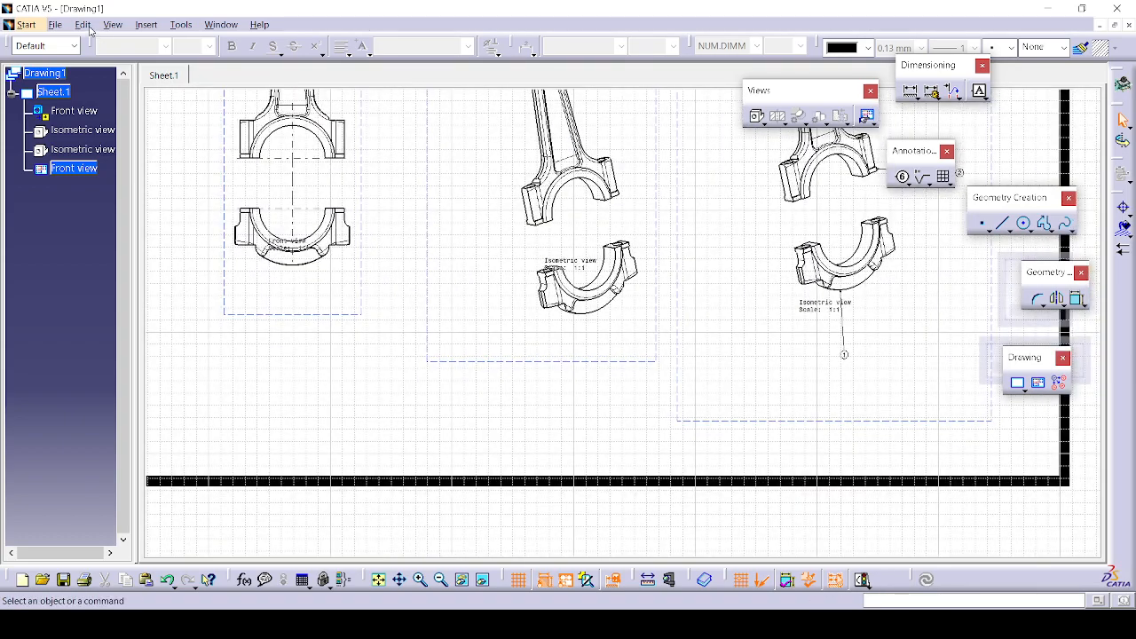
# Step: Switch to the sheet background and open the Frame and Title Block settings
pyautogui.click(84, 25)
pyautogui.click(124, 451)
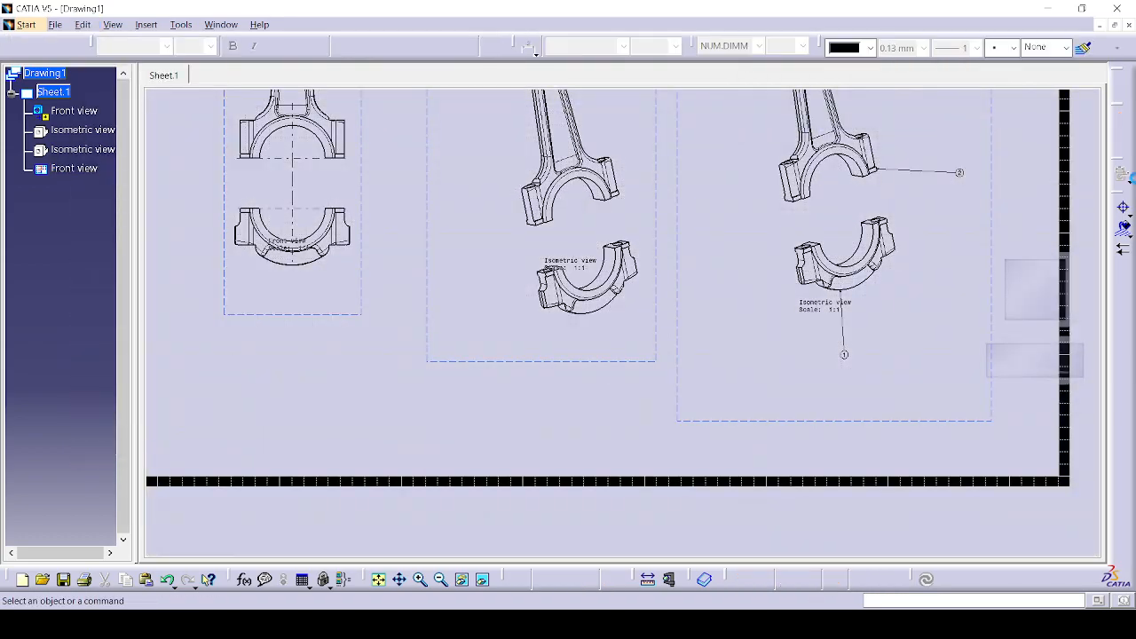
pyautogui.click(1129, 180)
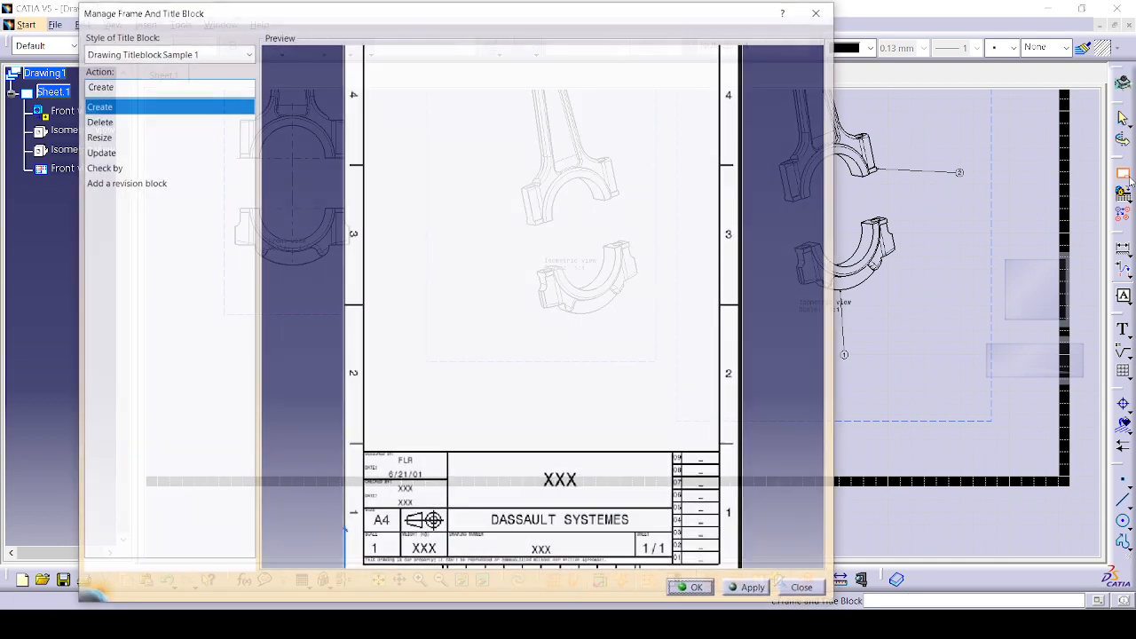
# Step: Create a Drawing Titleblock Sample 2 frame, then open its disclaimer text in the Text Editor
pyautogui.click(177, 53)
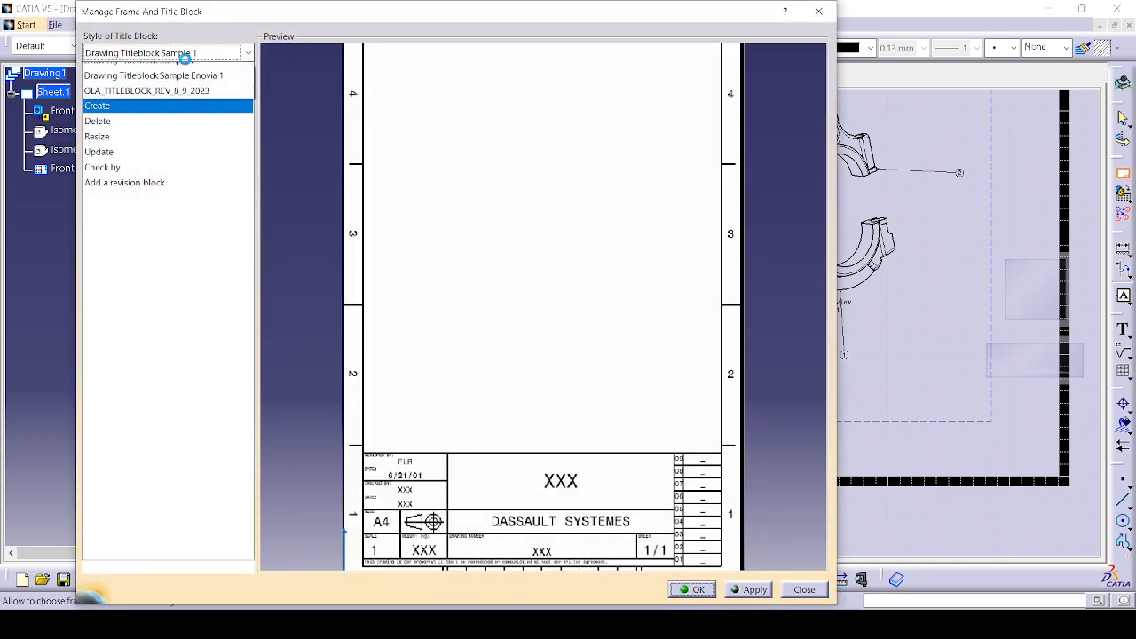
pyautogui.click(178, 86)
pyautogui.click(178, 52)
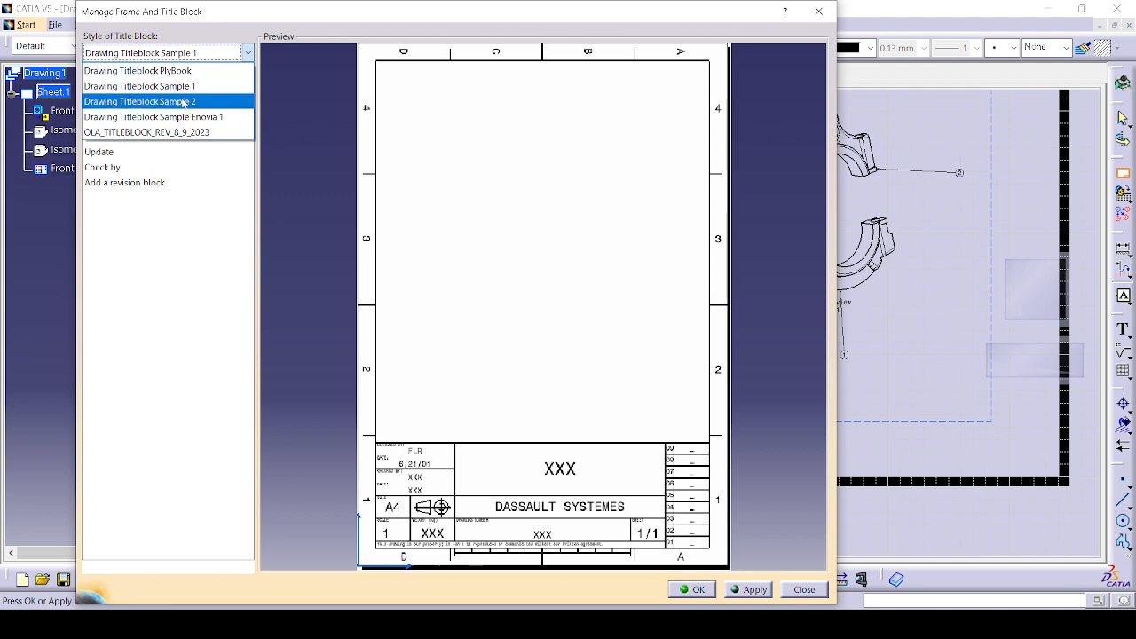
pyautogui.click(142, 104)
pyautogui.click(701, 589)
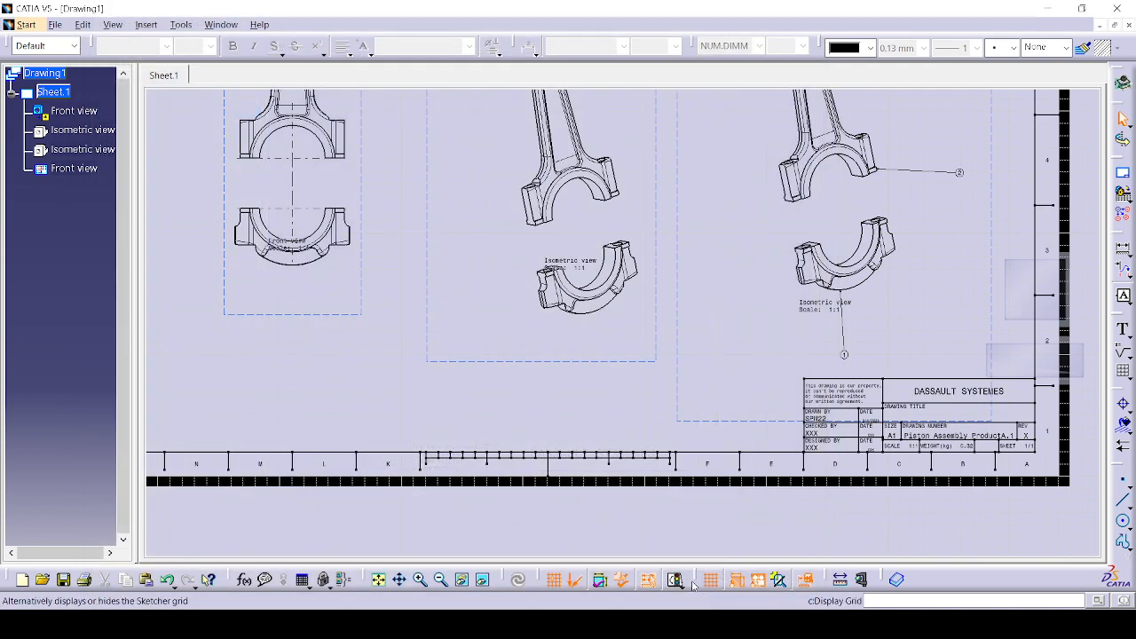
pyautogui.moveTo(819, 412)
pyautogui.keyDown('ctrl'); pyautogui.mouseDown(button='middle')
pyautogui.moveTo(840, 382)
pyautogui.moveTo(568, 221)
pyautogui.mouseUp(button='middle'); pyautogui.keyUp('ctrl')
pyautogui.doubleClick(413, 174)
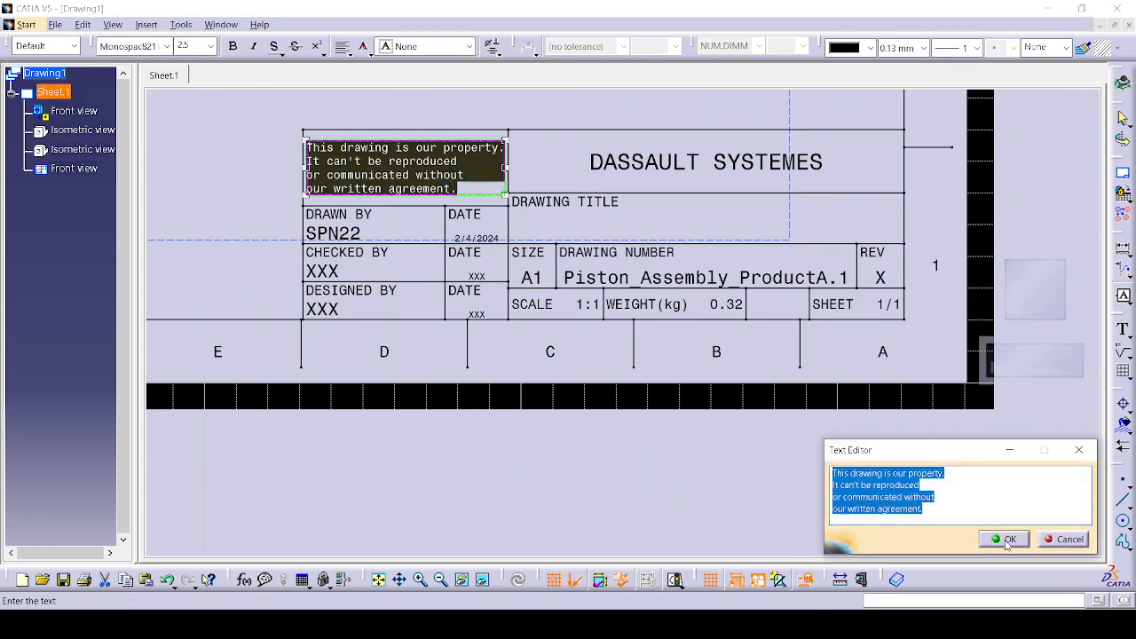
# Step: Replace the title block's disclaimer with 'spn2' and return to the working views
pyautogui.press('BackSpace')
pyautogui.write('sp')
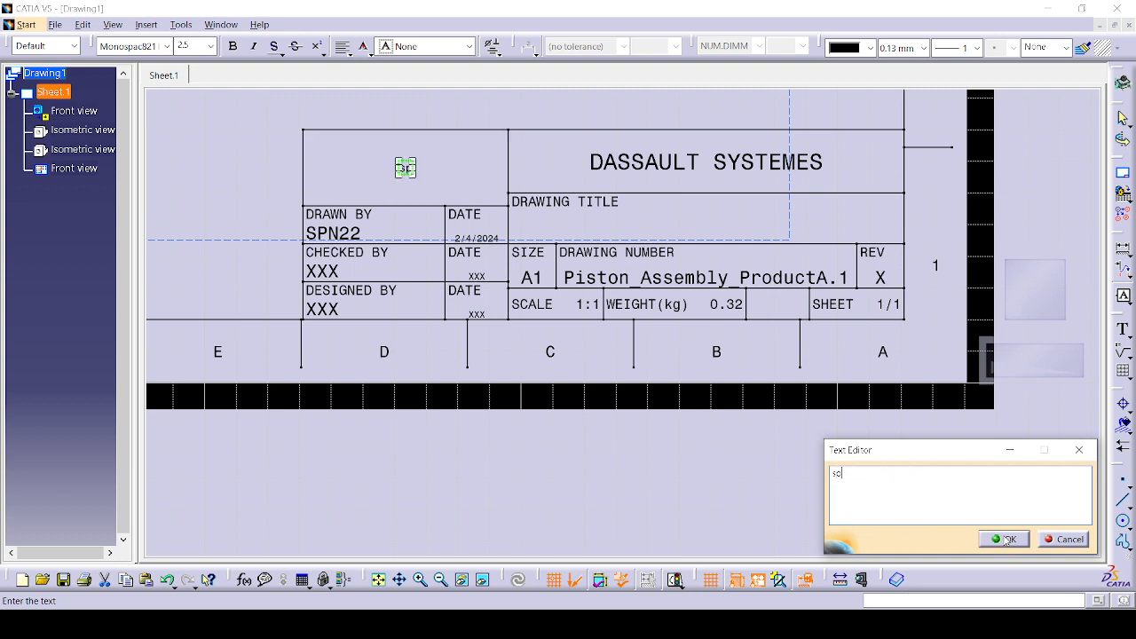
pyautogui.write('n2')
pyautogui.click(1005, 539)
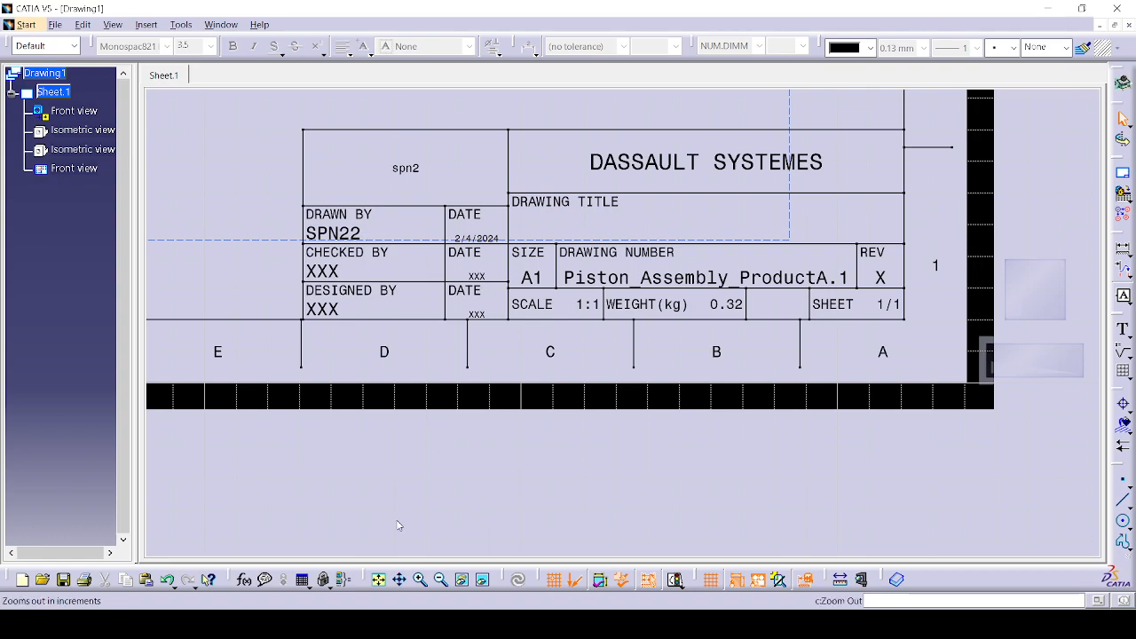
pyautogui.click(82, 24)
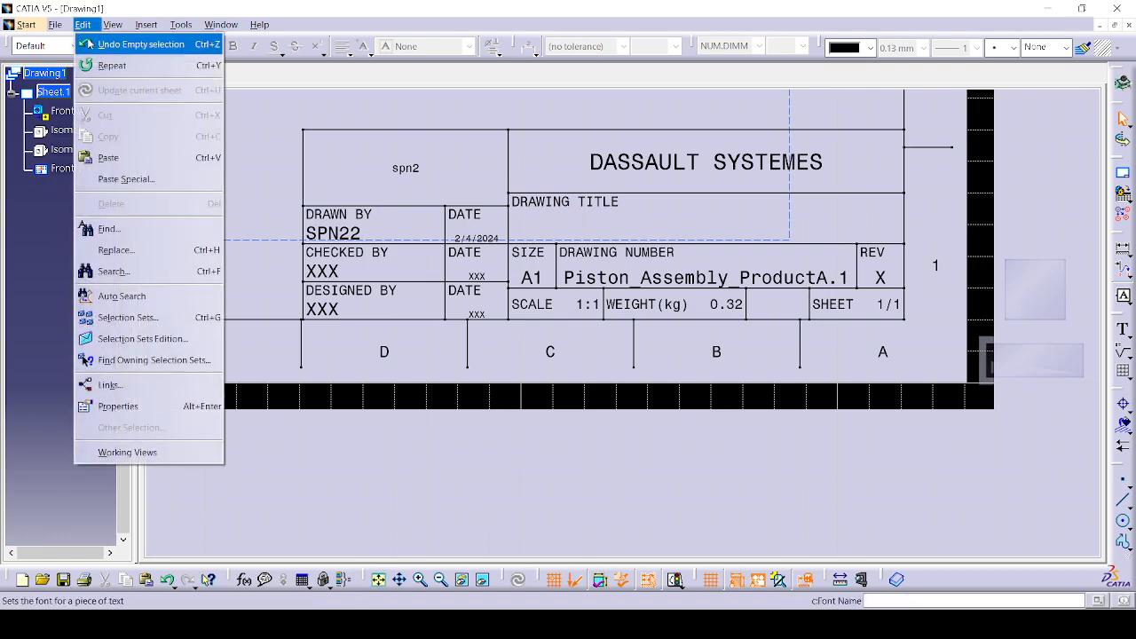
pyautogui.click(133, 426)
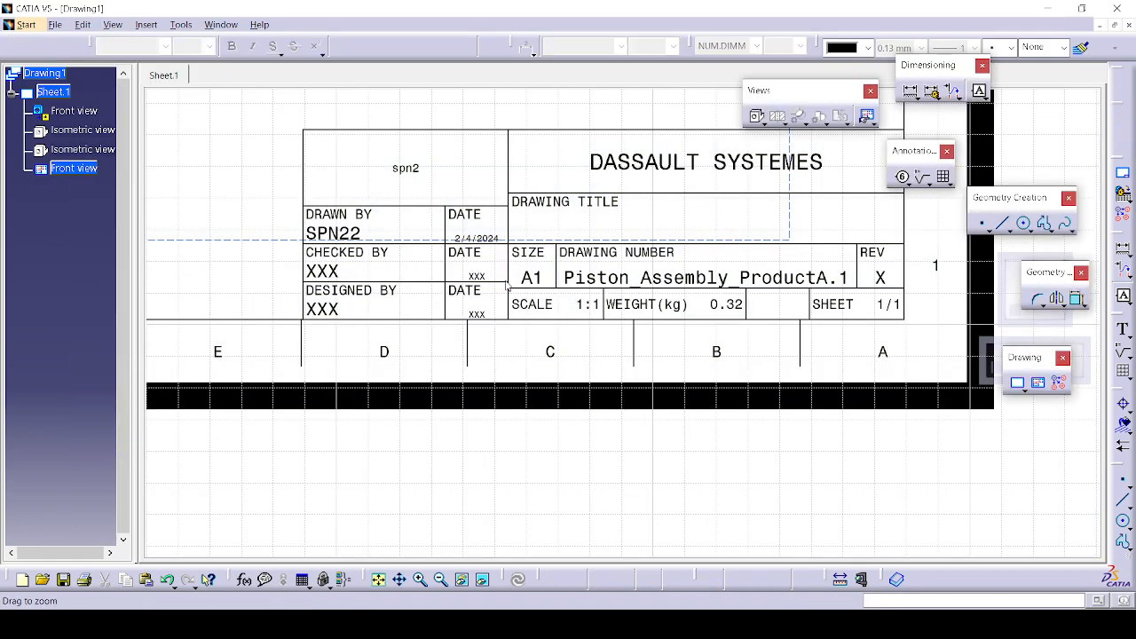
pyautogui.moveTo(520, 401)
pyautogui.mouseDown(button='middle')
pyautogui.moveTo(598, 474)
pyautogui.moveTo(610, 440)
pyautogui.moveTo(609, 470)
pyautogui.mouseUp(button='middle')
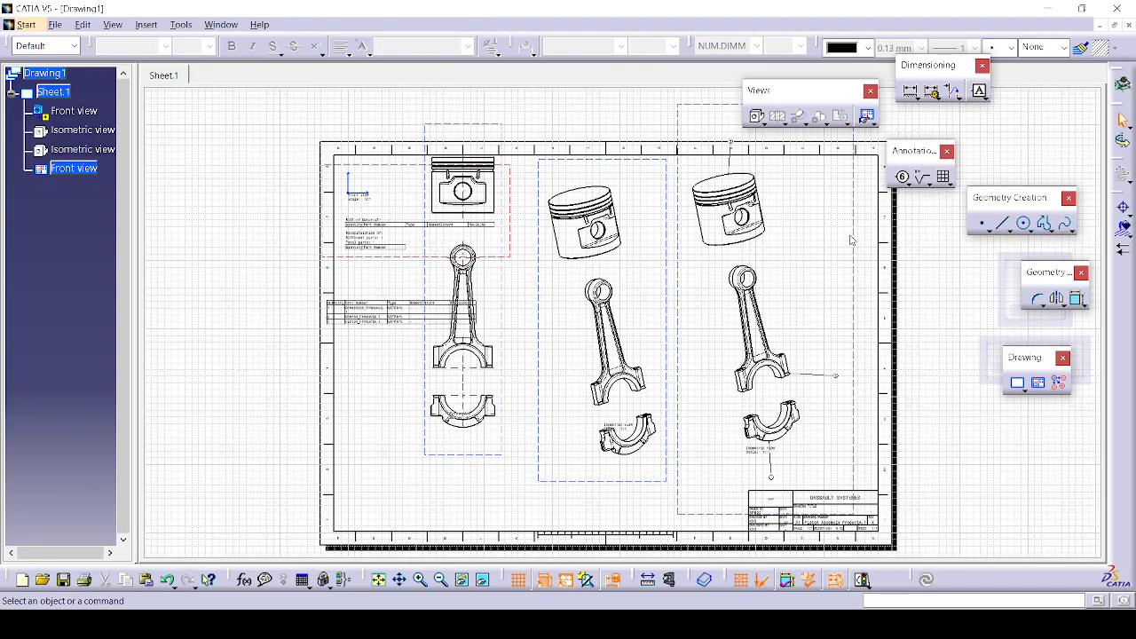
pyautogui.moveTo(625, 391)
pyautogui.keyDown('ctrl'); pyautogui.mouseDown(button='middle')
pyautogui.moveTo(625, 352)
pyautogui.moveTo(639, 431)
pyautogui.mouseUp(button='middle'); pyautogui.keyUp('ctrl')
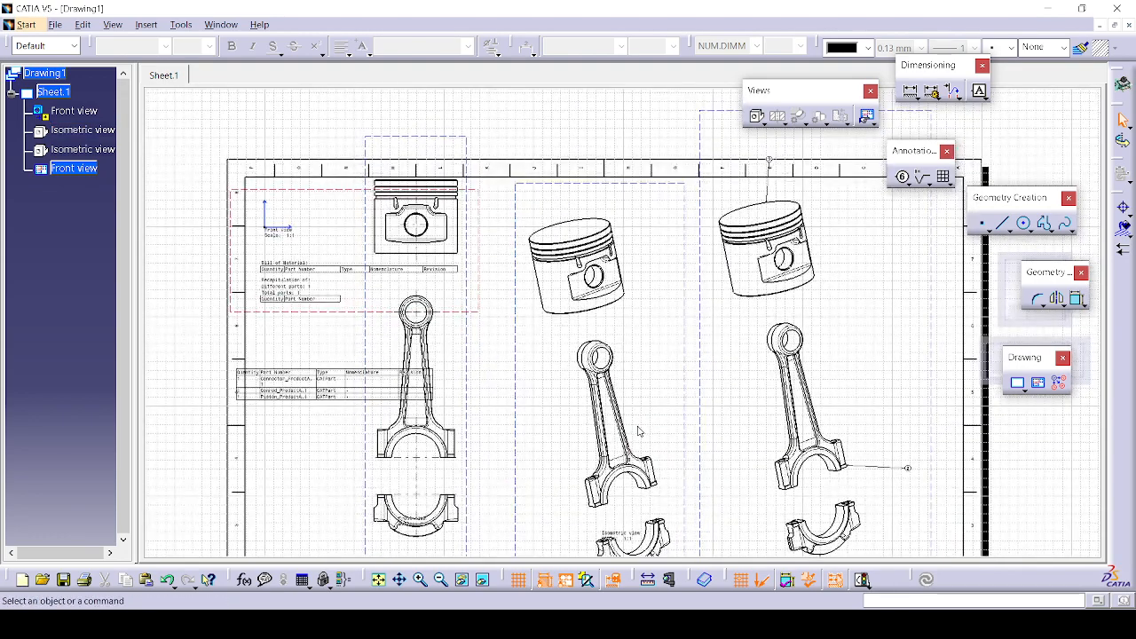